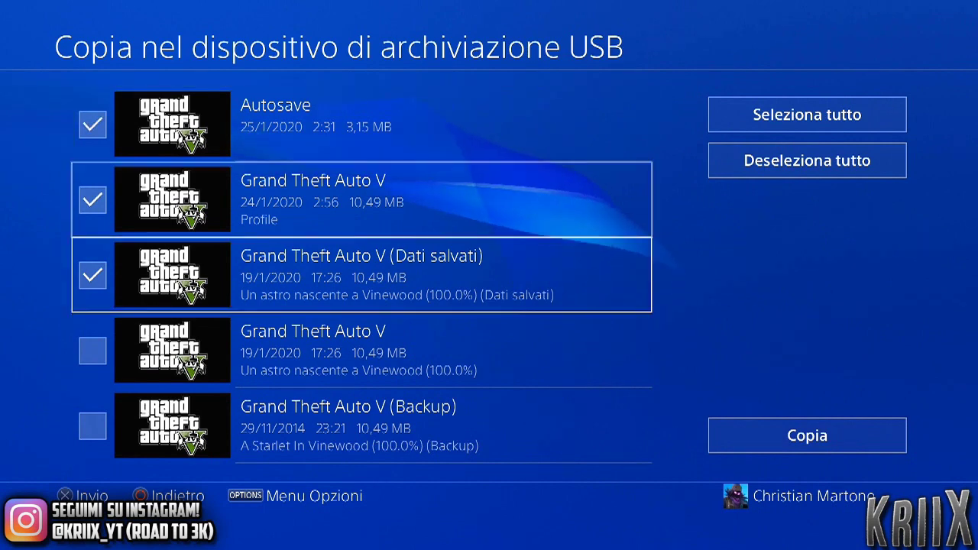
# Deselect all the saves and mark only the Grand Theft Auto V save "Un astro nascente a Vinewood (100.0%)" without a suffix.
pyautogui.press('Return')
pyautogui.press('Up')
pyautogui.press('Right')
pyautogui.press('Return')
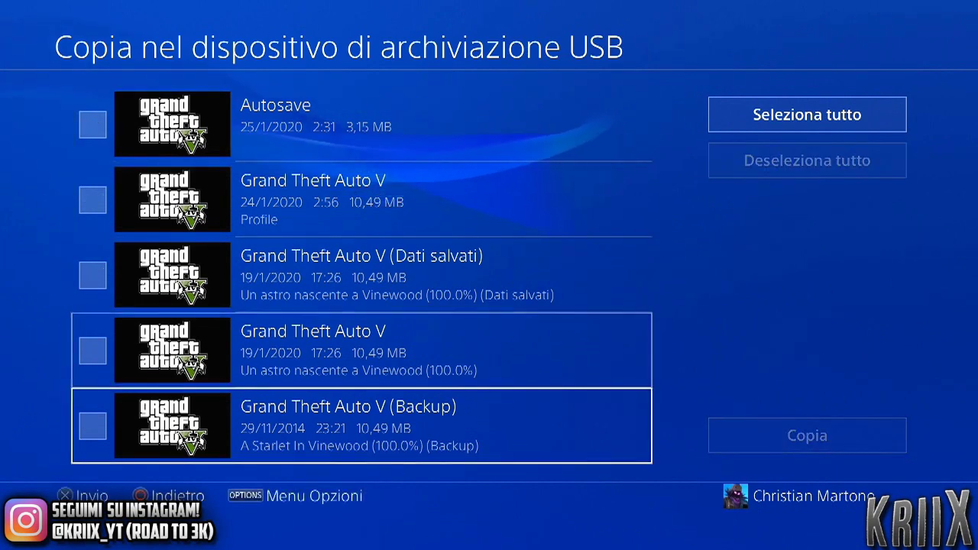
pyautogui.press('Return')
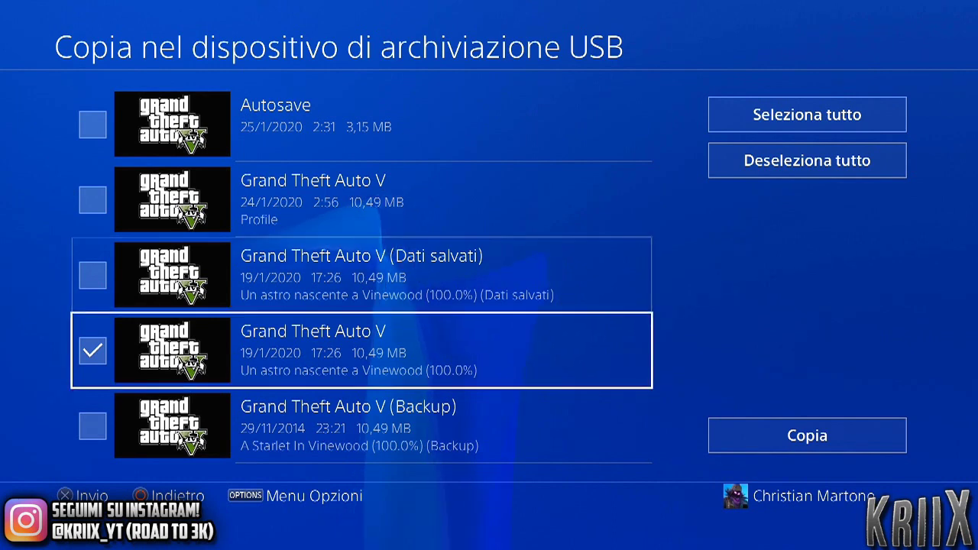
# Copy the marked Grand Theft Auto V save to the USB storage device, choosing Sì to overwrite the existing save.
pyautogui.press('Right')
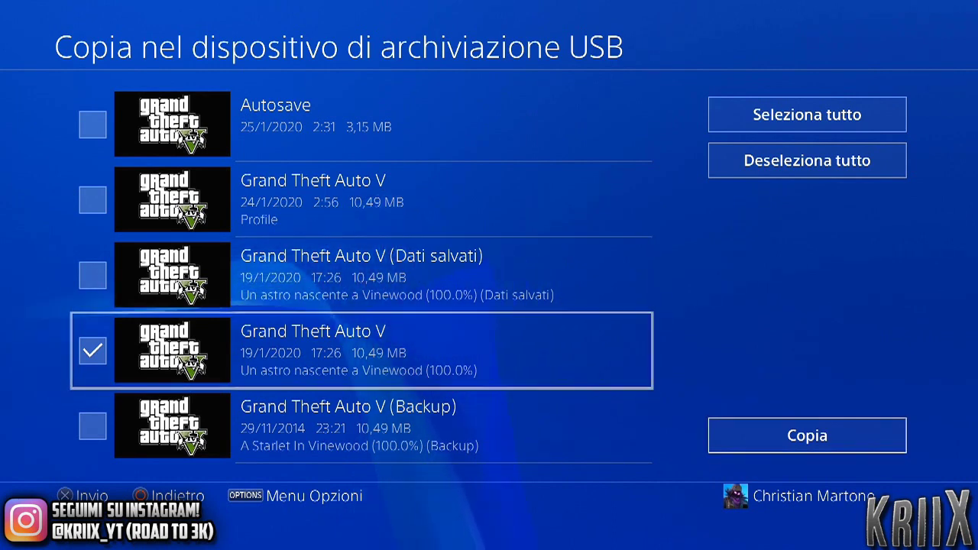
pyautogui.press('Return')
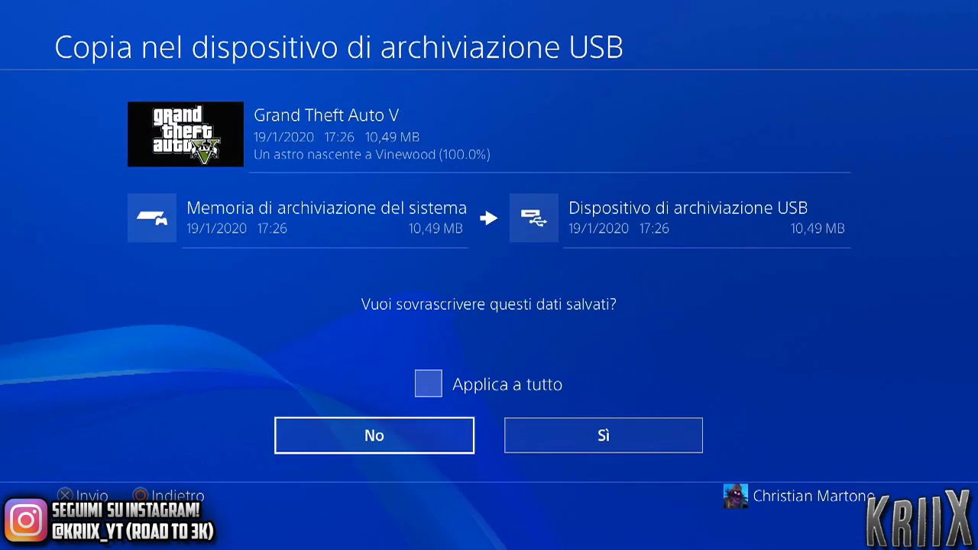
pyautogui.press('Left')
pyautogui.press('Right')
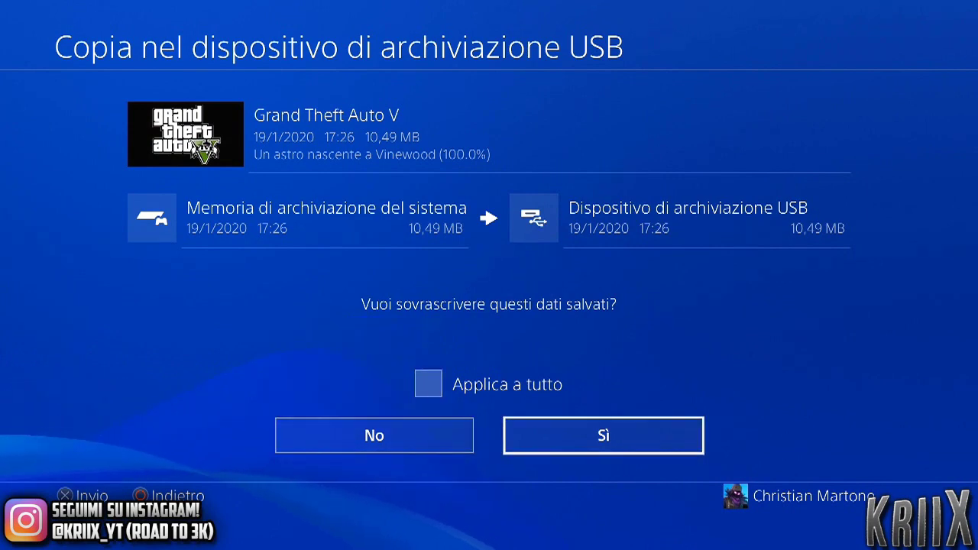
pyautogui.press('Left')
pyautogui.press('Right')
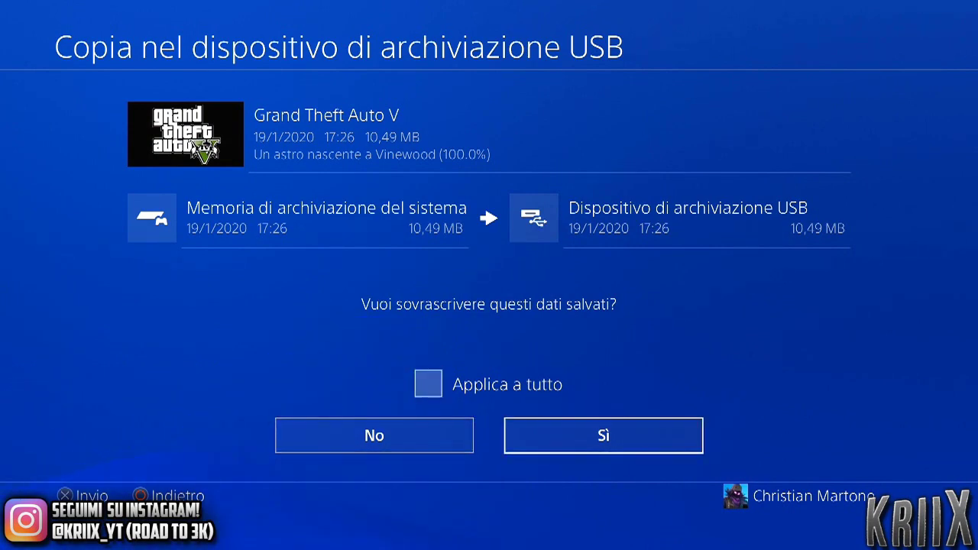
pyautogui.press('Left')
pyautogui.press('Right')
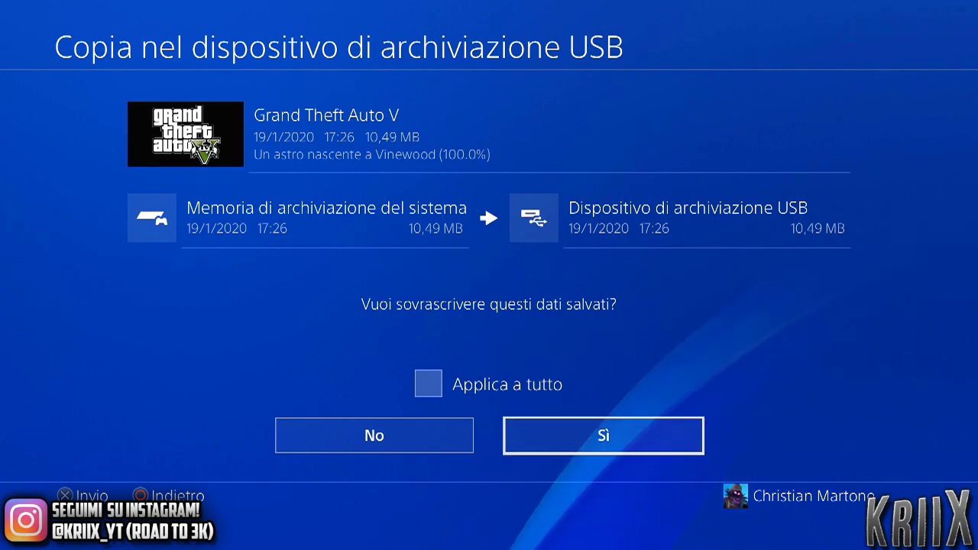
pyautogui.press('Return')
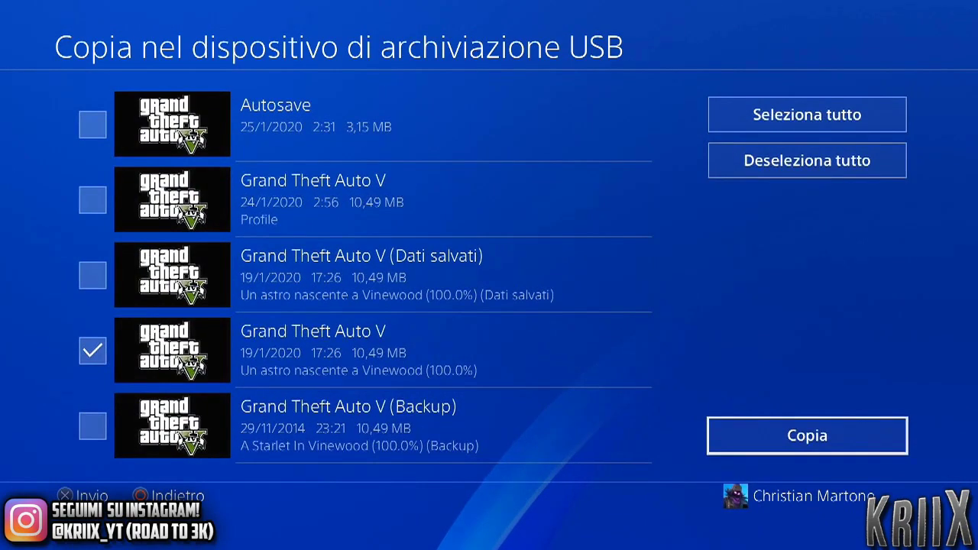
# Leave the system storage saves and open "Dati salvati nel dispositivo di archiviazione USB" in the application saved data management.
pyautogui.press('Escape')
pyautogui.press('Escape')
pyautogui.press('Down')
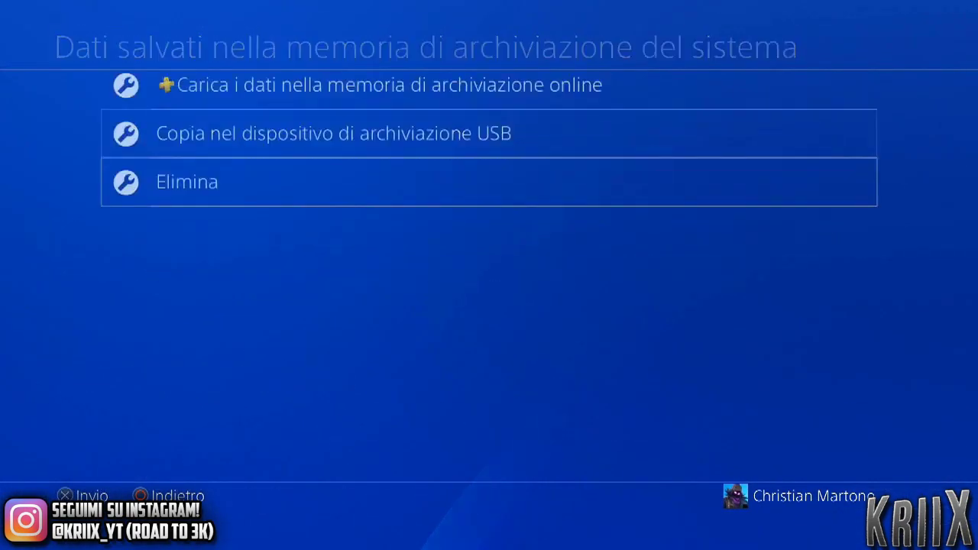
pyautogui.press('Escape')
pyautogui.press('Down')
pyautogui.press('Down')
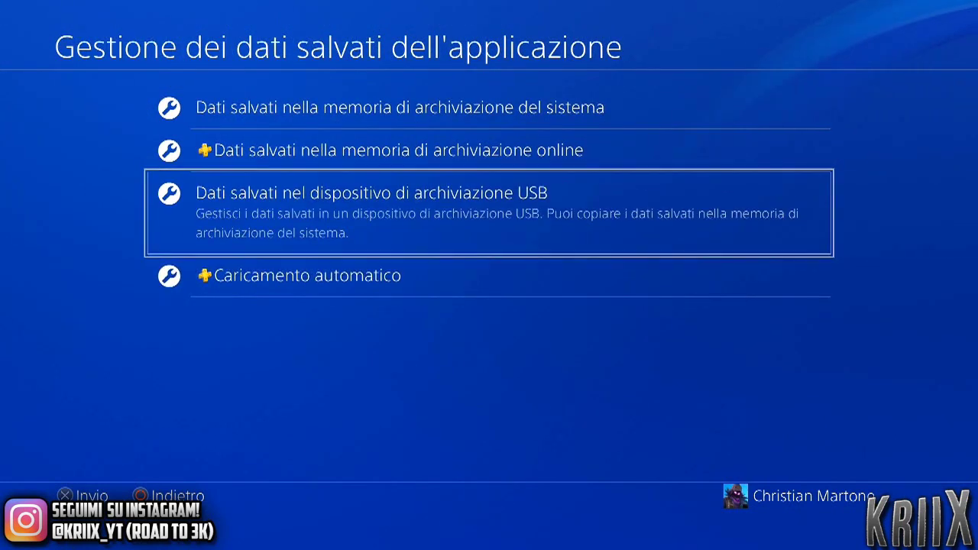
pyautogui.press('Return')
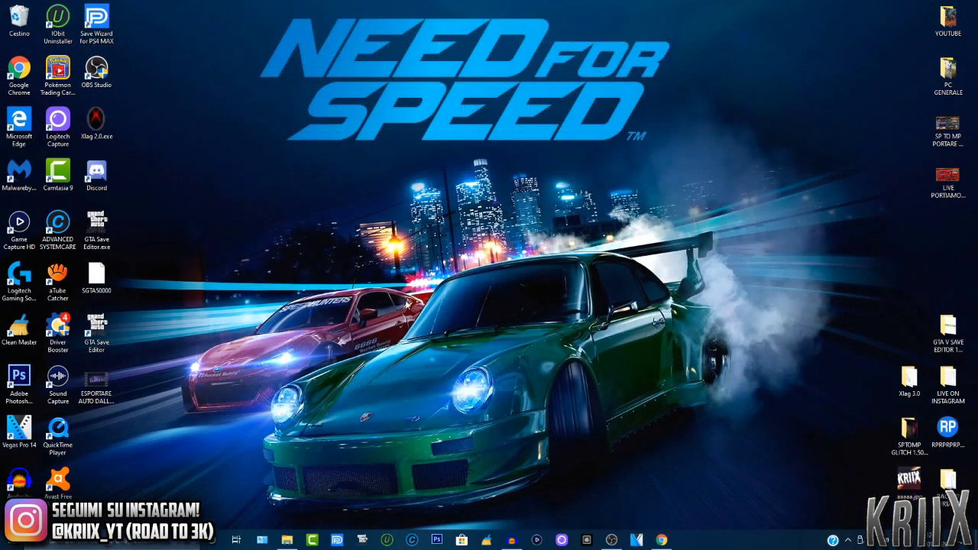
pyautogui.moveTo(97, 329); pyautogui.dragTo(404, 338)
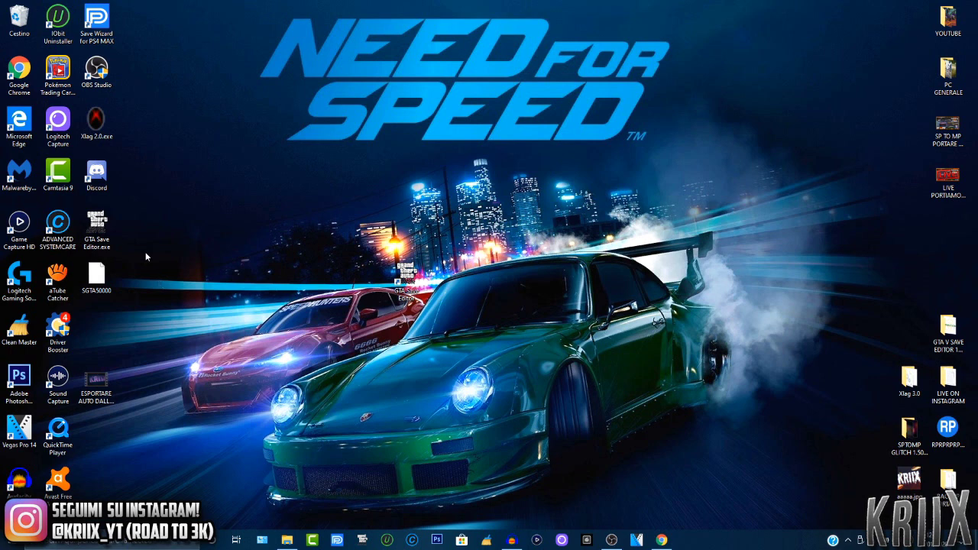
pyautogui.moveTo(97, 21); pyautogui.dragTo(449, 279)
pyautogui.moveTo(507, 219); pyautogui.dragTo(352, 341)
pyautogui.click(469, 241)
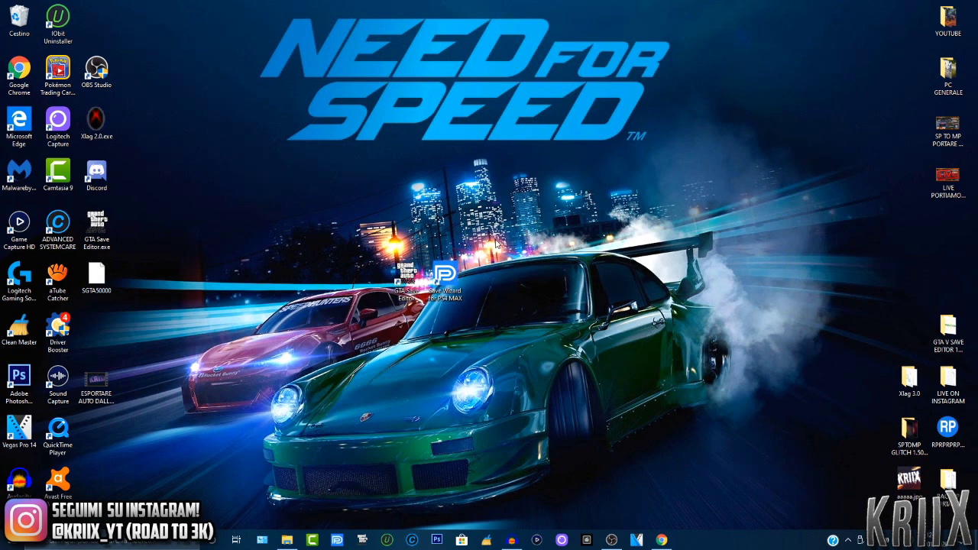
pyautogui.moveTo(445, 276); pyautogui.dragTo(96, 23)
pyautogui.moveTo(407, 277); pyautogui.dragTo(483, 229)
pyautogui.moveTo(435, 338); pyautogui.dragTo(544, 153)
pyautogui.click(448, 300)
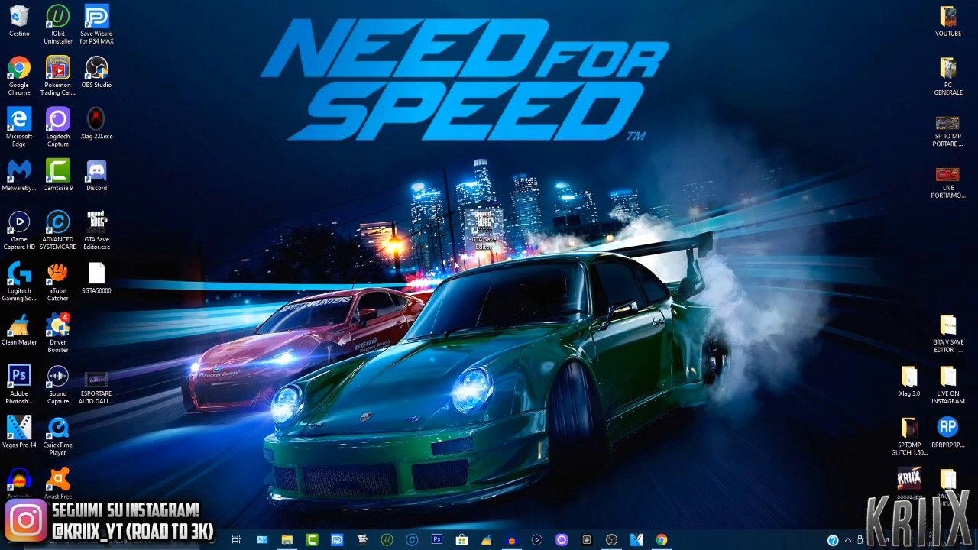
pyautogui.moveTo(484, 233); pyautogui.dragTo(408, 275)
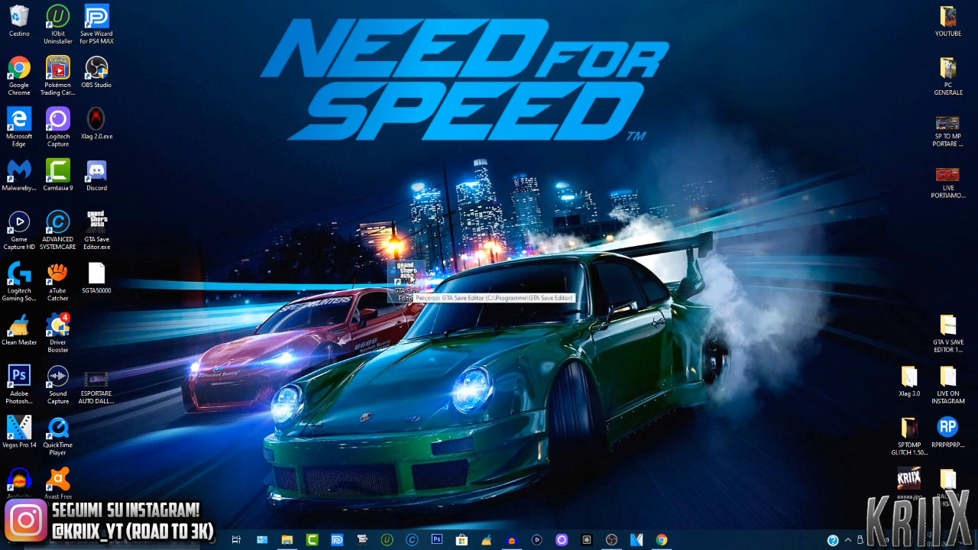
pyautogui.moveTo(405, 267); pyautogui.dragTo(170, 310)
pyautogui.moveTo(114, 32); pyautogui.dragTo(442, 234)
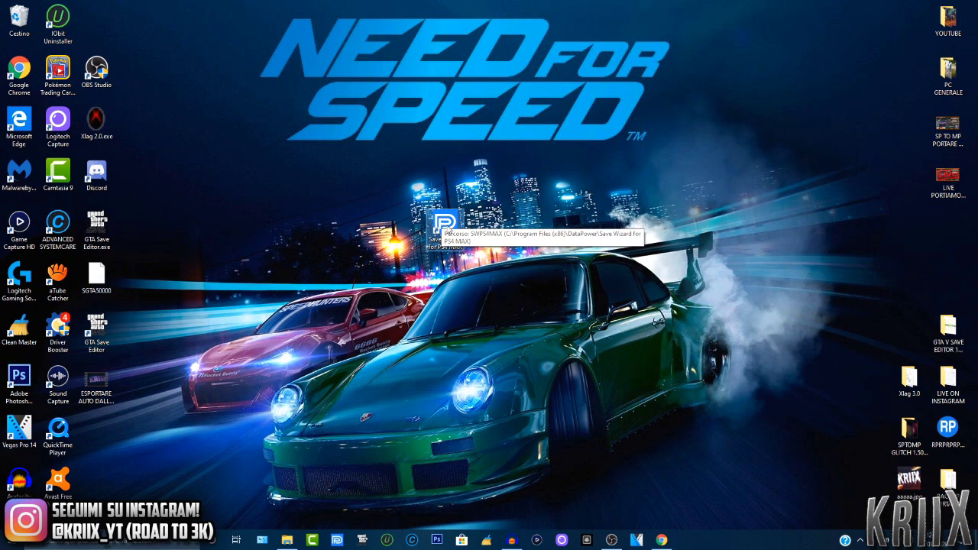
pyautogui.click(446, 227)
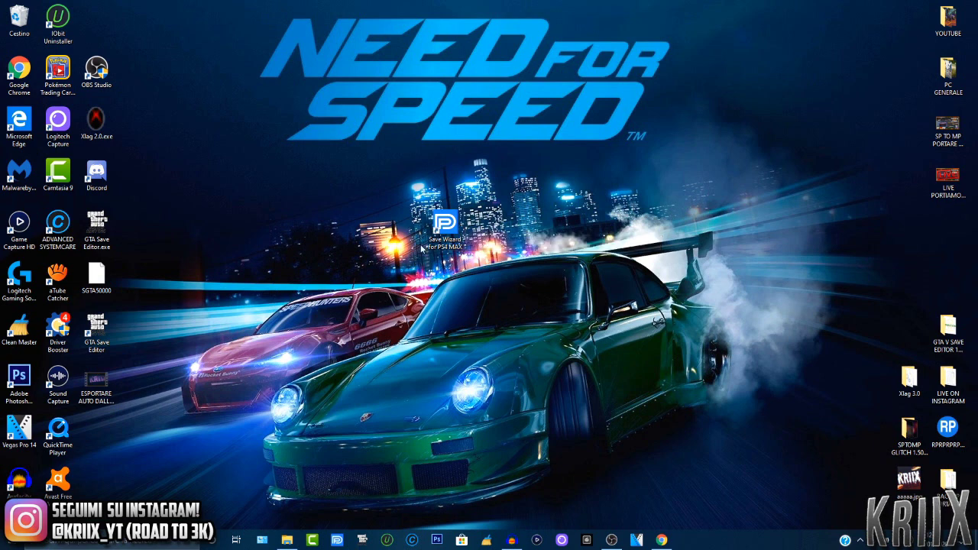
pyautogui.click(490, 198)
pyautogui.moveTo(480, 172)
pyautogui.mouseDown()
pyautogui.moveTo(404, 283)
pyautogui.moveTo(482, 181)
pyautogui.mouseUp()
pyautogui.moveTo(447, 224); pyautogui.dragTo(440, 177)
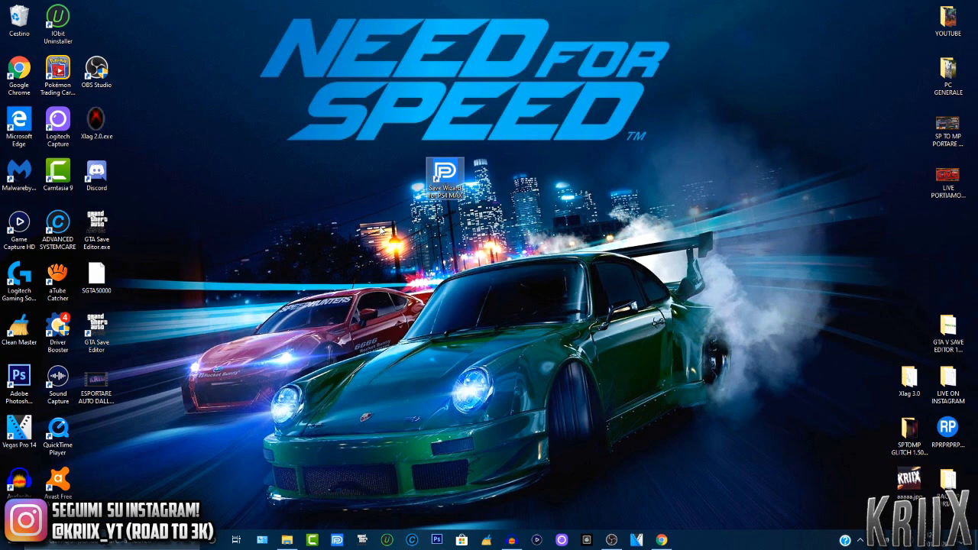
pyautogui.click(447, 227)
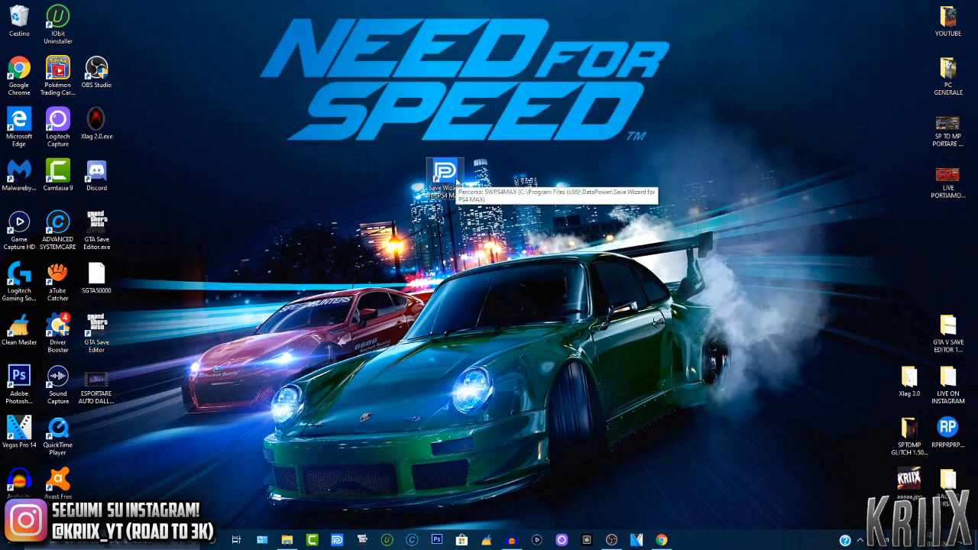
pyautogui.moveTo(452, 180); pyautogui.dragTo(136, 30)
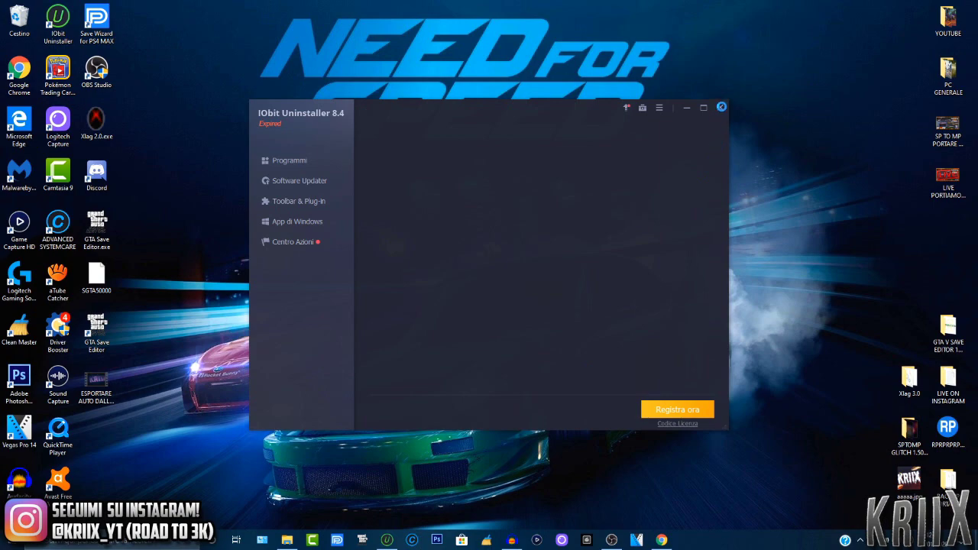
# Close IObit Uninstaller, switch to Save Wizard for PS4 MAX and dismiss its news window.
pyautogui.click(719, 107)
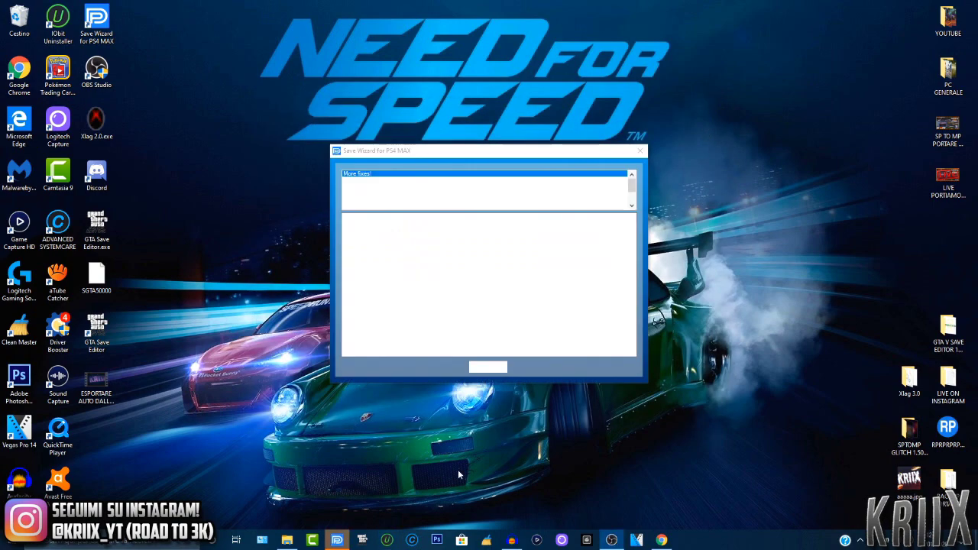
pyautogui.moveTo(524, 152); pyautogui.dragTo(553, 173)
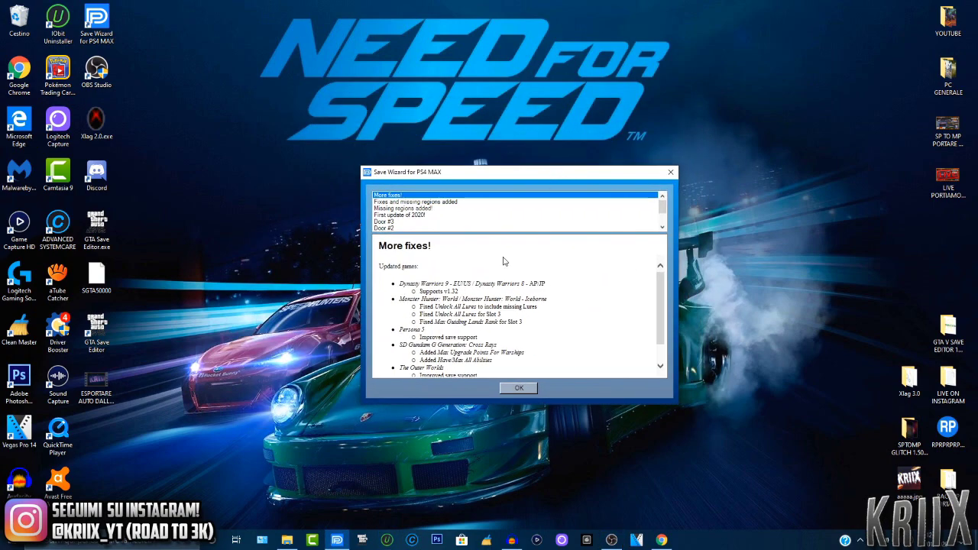
pyautogui.click(516, 389)
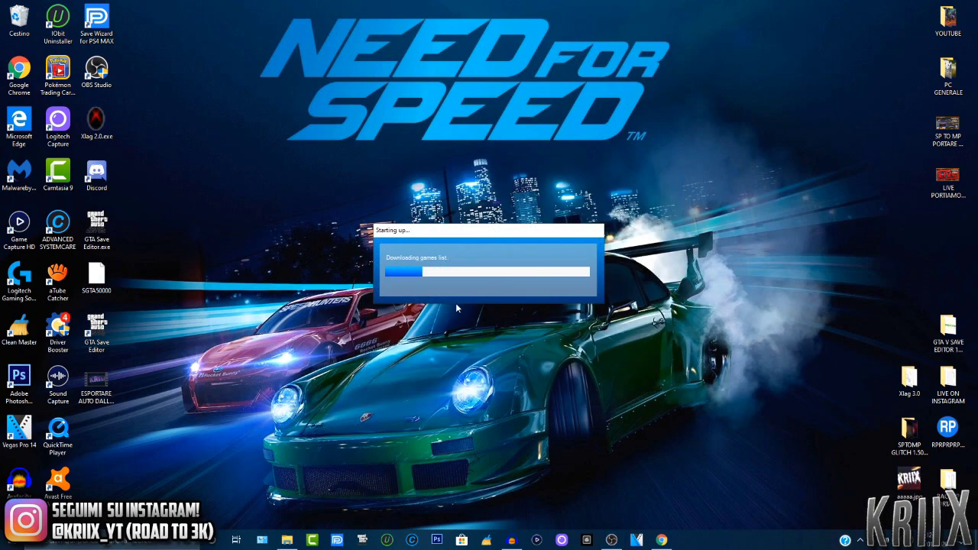
pyautogui.moveTo(488, 233)
pyautogui.mouseDown()
pyautogui.moveTo(569, 243)
pyautogui.moveTo(472, 226)
pyautogui.mouseUp()
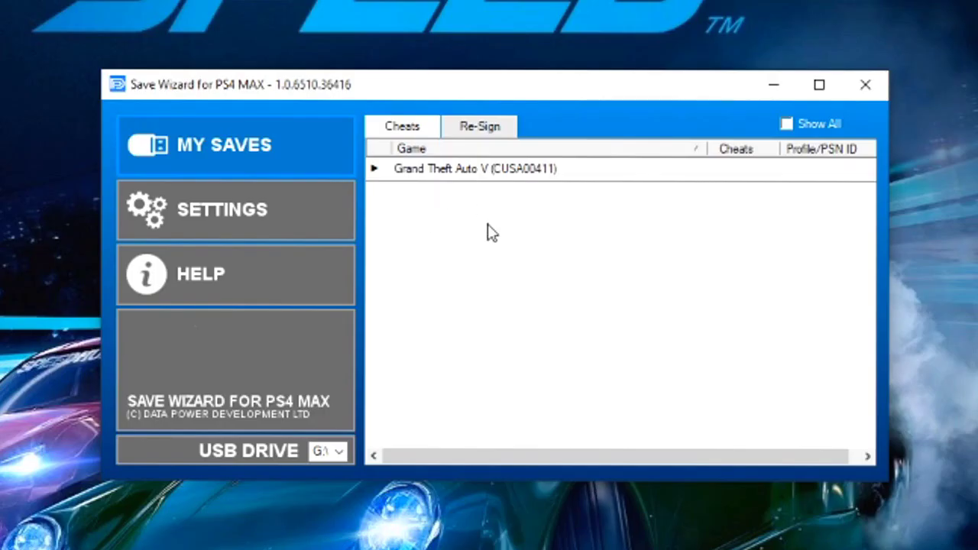
# Expand the Grand Theft Auto V (CUSA00411) entry and look through its list of saves.
pyautogui.click(491, 210)
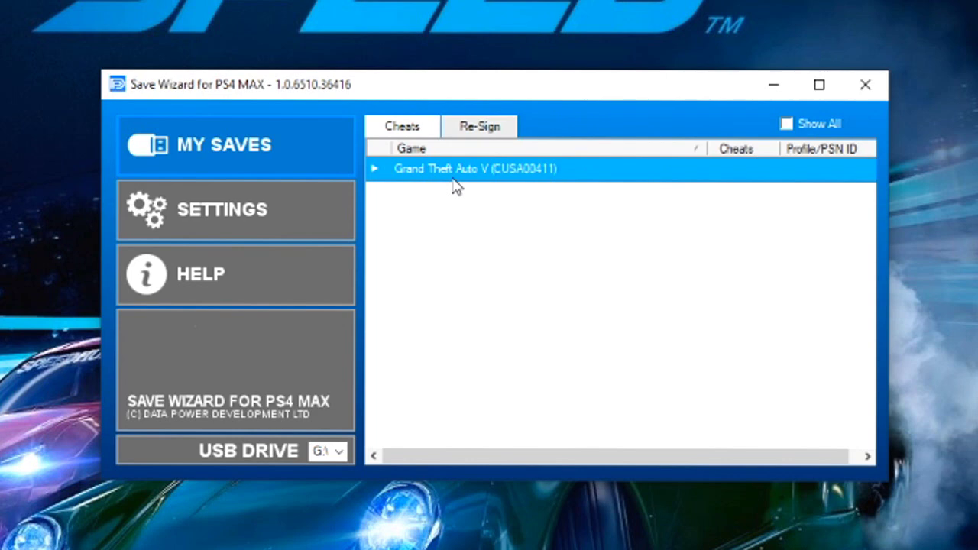
pyautogui.click(375, 169)
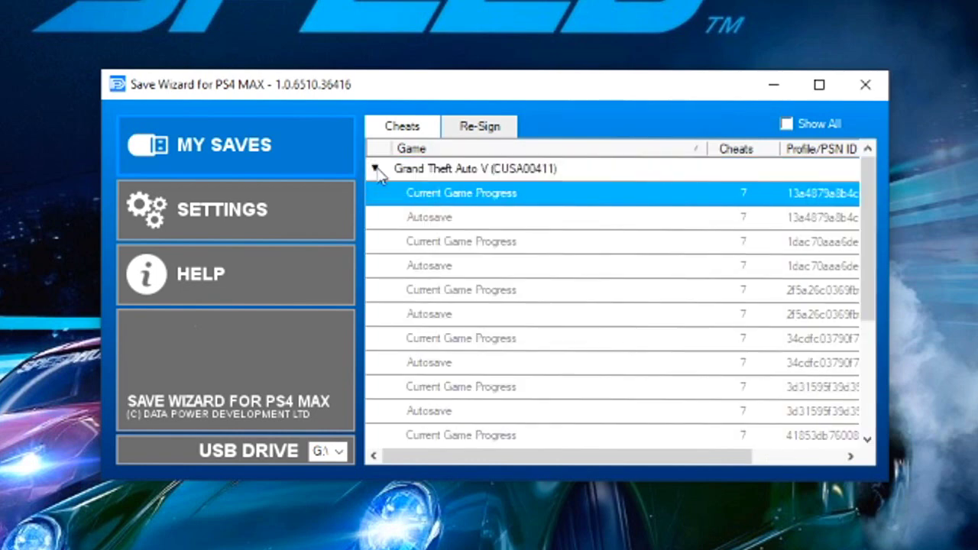
pyautogui.scroll(-3, 650, 344)
pyautogui.scroll(3, 679, 371)
pyautogui.scroll(-3, 650, 299)
pyautogui.moveTo(606, 456); pyautogui.dragTo(467, 454)
pyautogui.scroll(3, 514, 390)
# Enlarge the Save Wizard window, expand the Grand Theft Auto V (CUSA00411) saves and select the Current Game Progress save with a named profile.
pyautogui.moveTo(633, 107); pyautogui.dragTo(522, 81)
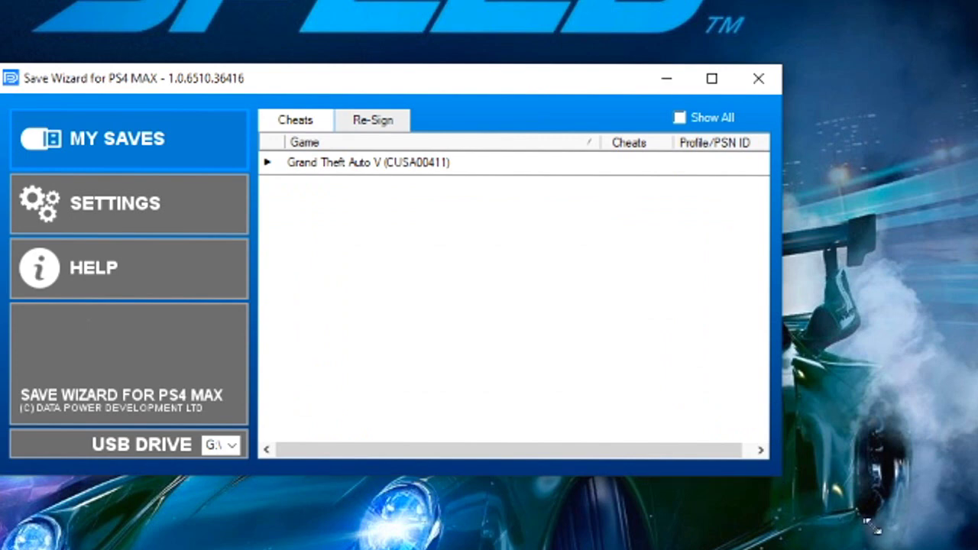
pyautogui.moveTo(775, 478); pyautogui.dragTo(942, 549)
pyautogui.click(269, 168)
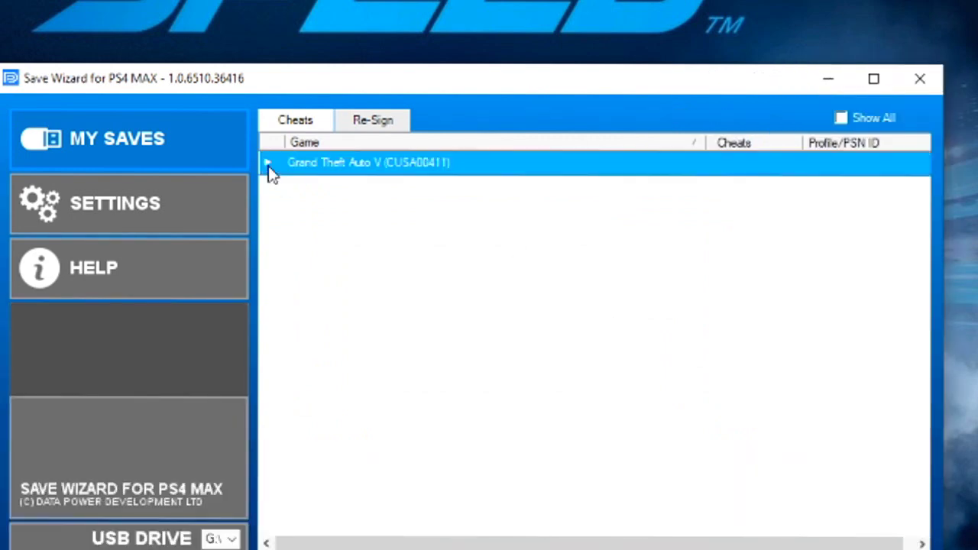
pyautogui.click(269, 165)
pyautogui.scroll(-2, 671, 464)
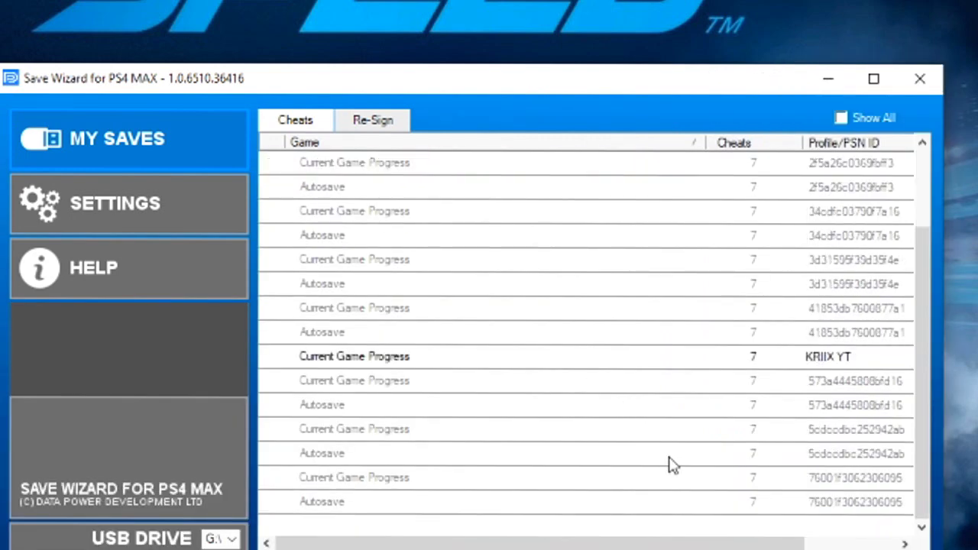
pyautogui.click(430, 364)
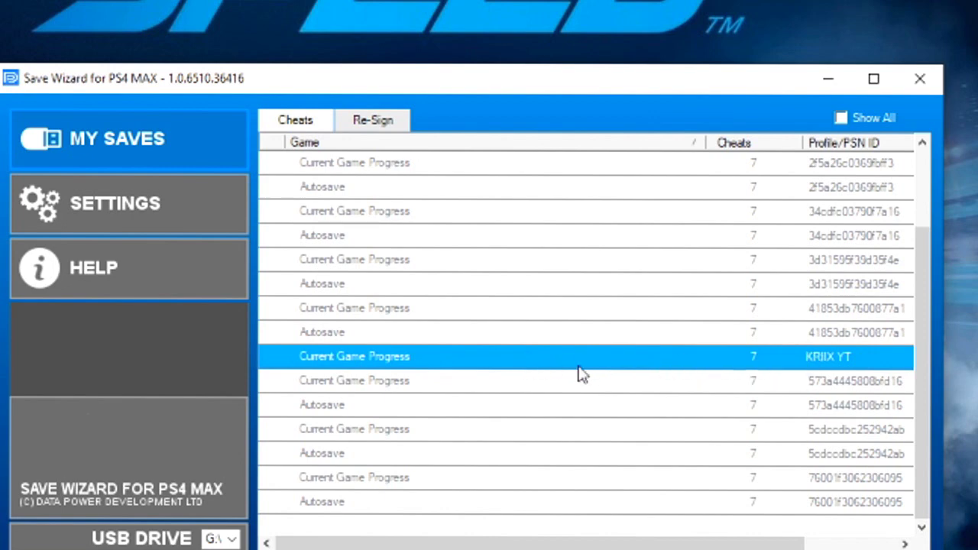
# Compare the named profile's Current Game Progress save with the greyed-out Grand Theft Auto V saves in the list.
pyautogui.scroll(2, 603, 413)
pyautogui.scroll(-2, 623, 384)
pyautogui.scroll(2, 617, 404)
pyautogui.scroll(-2, 611, 418)
pyautogui.click(553, 375)
pyautogui.click(552, 365)
pyautogui.scroll(2, 547, 405)
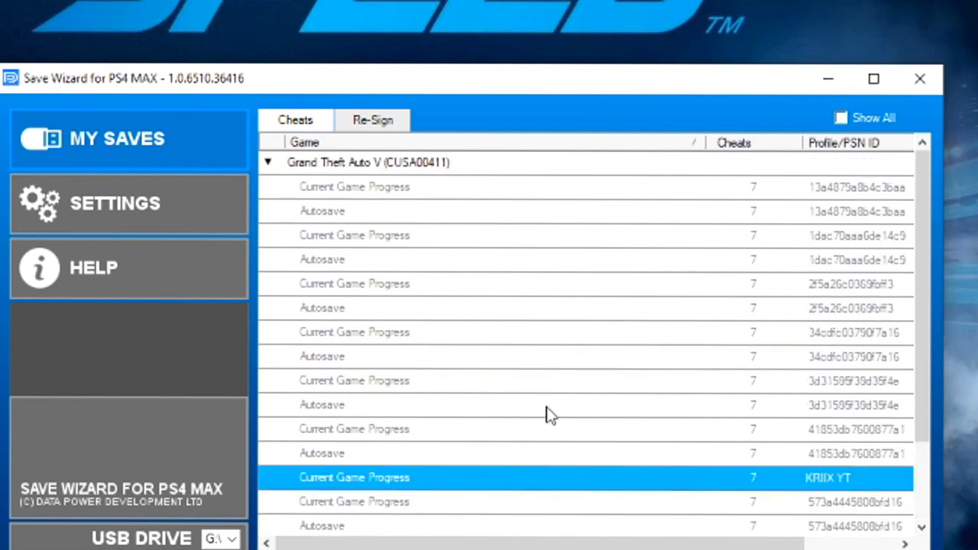
pyautogui.scroll(-2, 550, 389)
pyautogui.scroll(2, 553, 366)
pyautogui.scroll(-2, 815, 495)
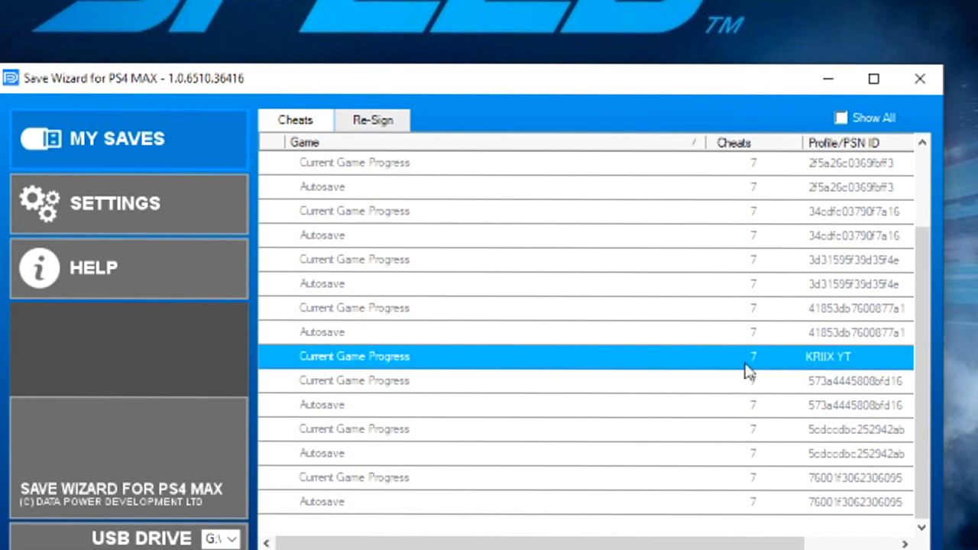
# Open the Profile Manager from the Save Wizard settings to check the registered profiles.
pyautogui.rightClick(421, 361)
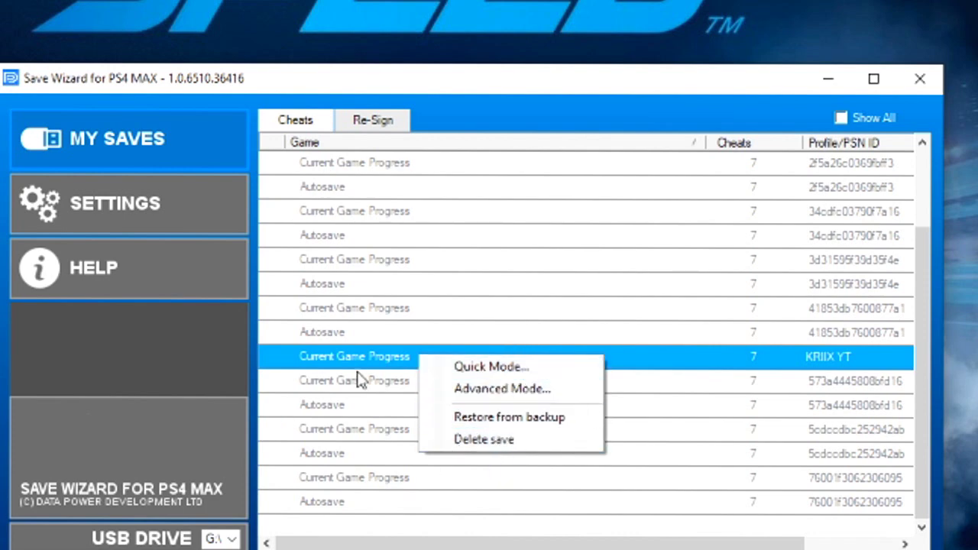
pyautogui.click(195, 201)
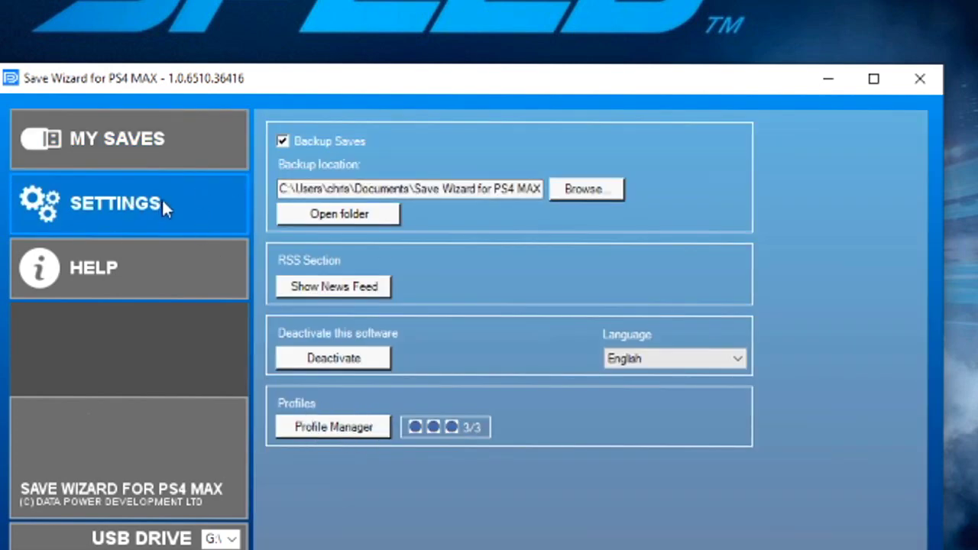
pyautogui.click(336, 426)
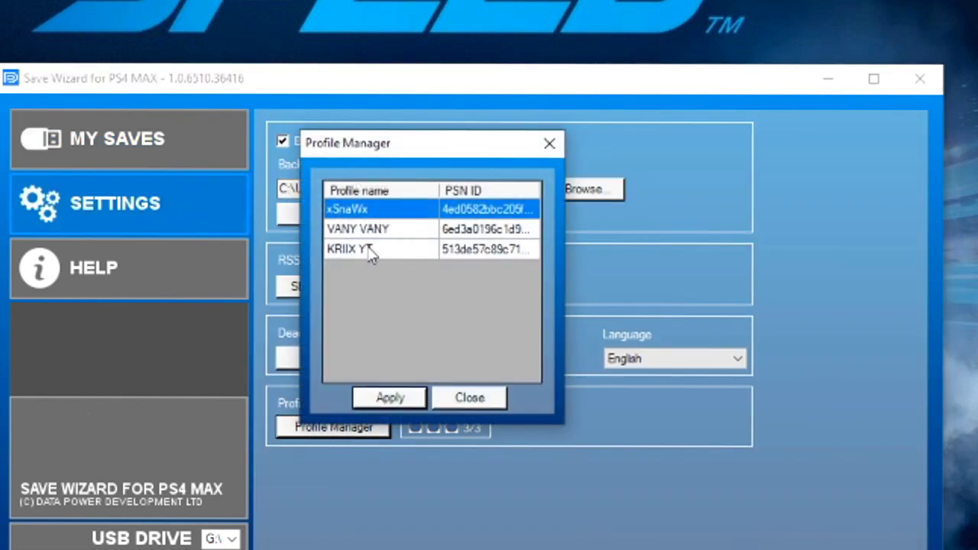
# Go through the registered profiles in the Profile Manager, select the third profile and apply.
pyautogui.click(378, 226)
pyautogui.click(382, 229)
pyautogui.click(385, 229)
pyautogui.click(403, 250)
pyautogui.click(400, 248)
pyautogui.doubleClick(371, 250)
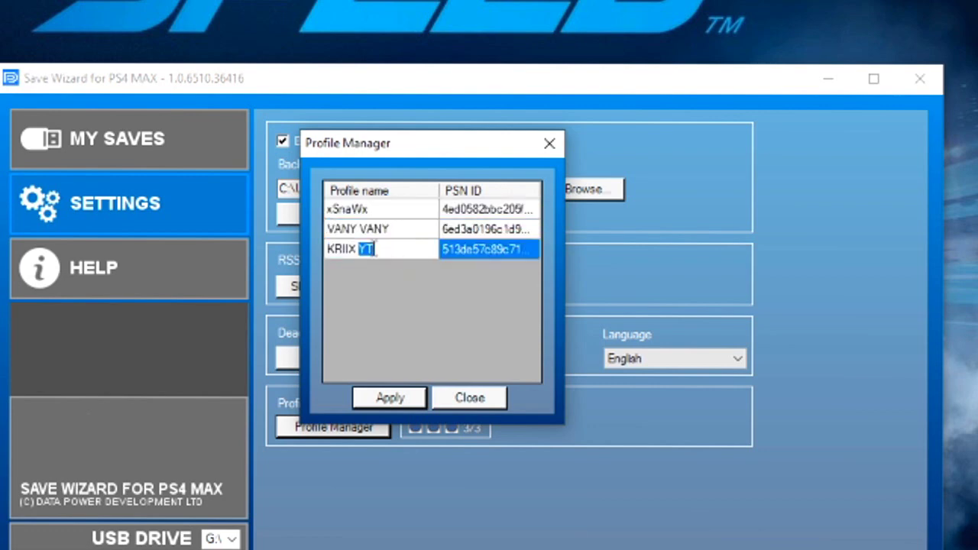
pyautogui.click(437, 255)
pyautogui.click(388, 249)
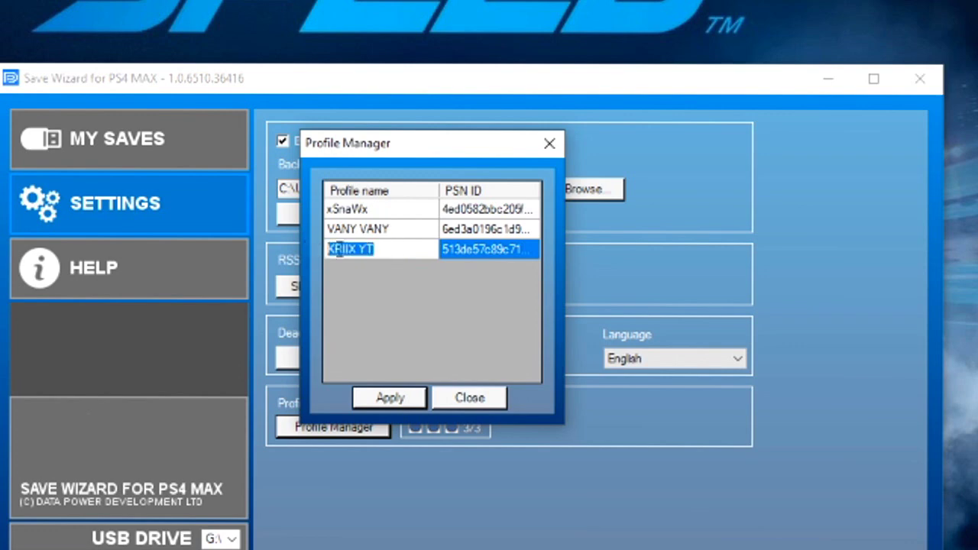
pyautogui.click(390, 251)
pyautogui.click(418, 253)
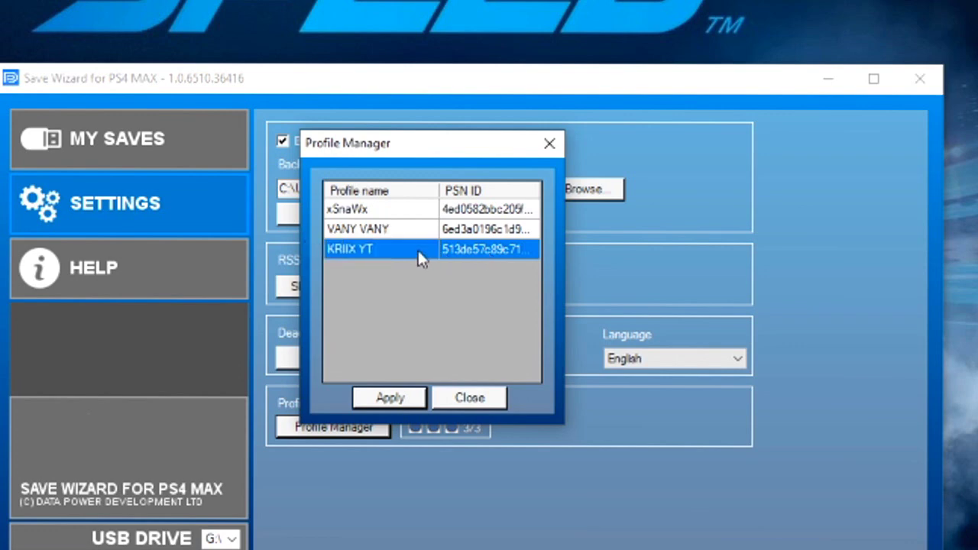
pyautogui.click(389, 398)
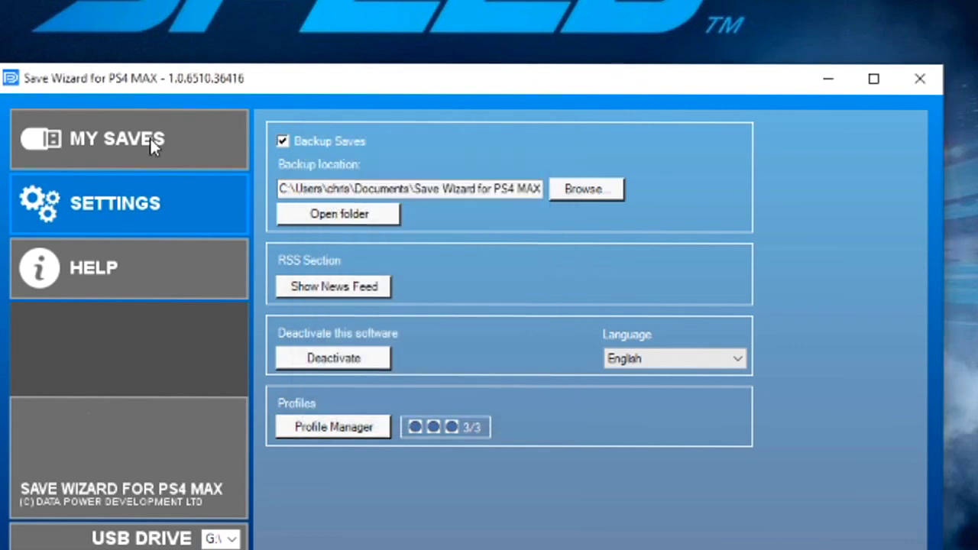
# Return to the saves list, expand Grand Theft Auto V (CUSA00411) and select the named profile's Current Game Progress save.
pyautogui.click(150, 137)
pyautogui.click(274, 170)
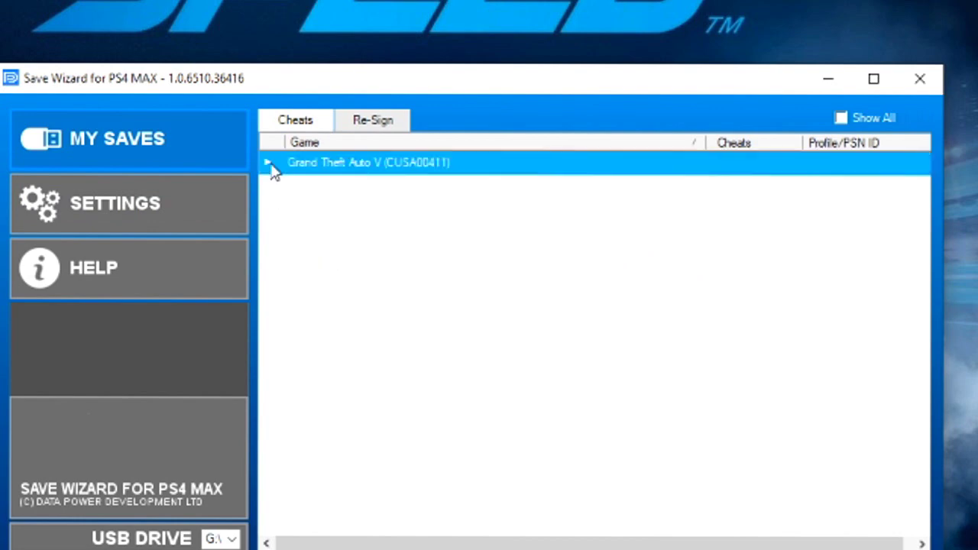
pyautogui.click(274, 170)
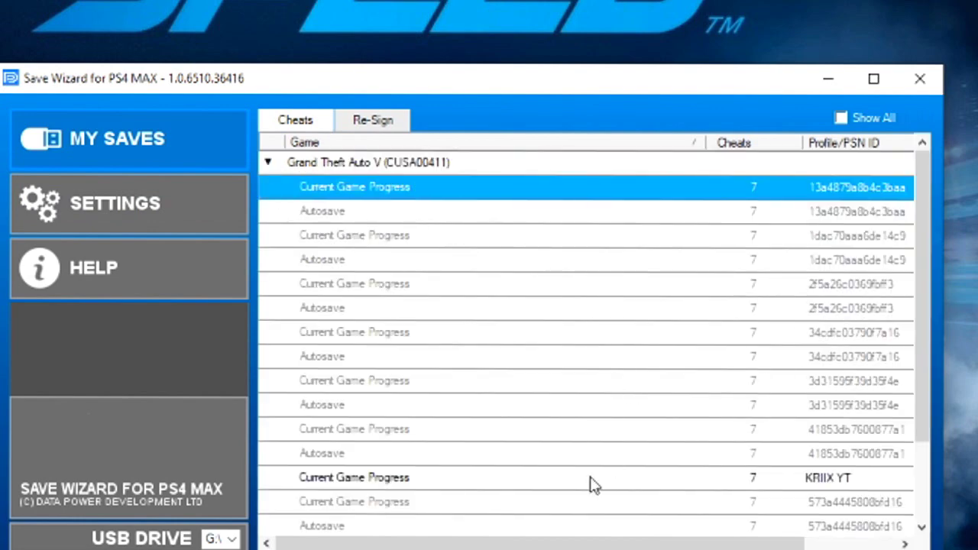
pyautogui.click(607, 484)
pyautogui.scroll(-2, 709, 494)
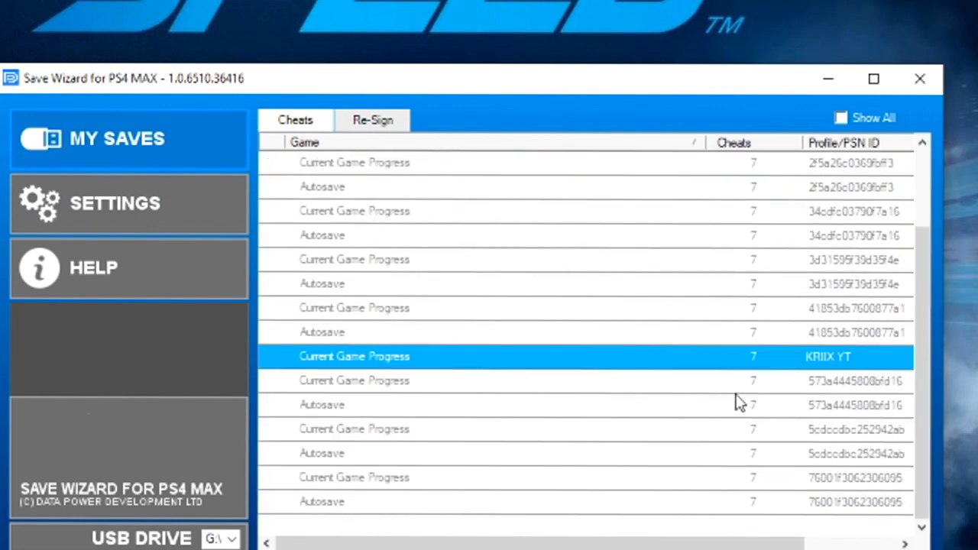
# Open the named profile's Current Game Progress save in Advanced Mode.
pyautogui.rightClick(732, 358)
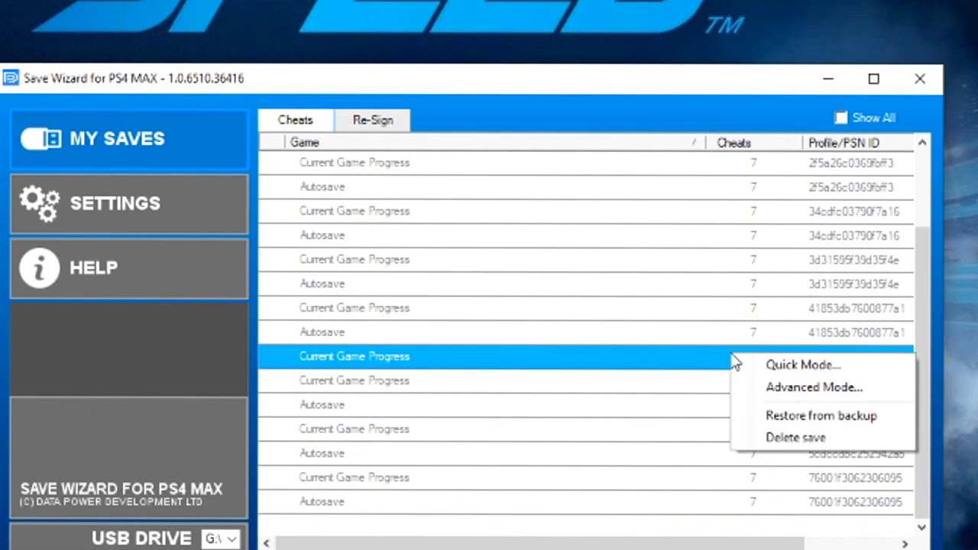
pyautogui.click(661, 360)
pyautogui.rightClick(662, 359)
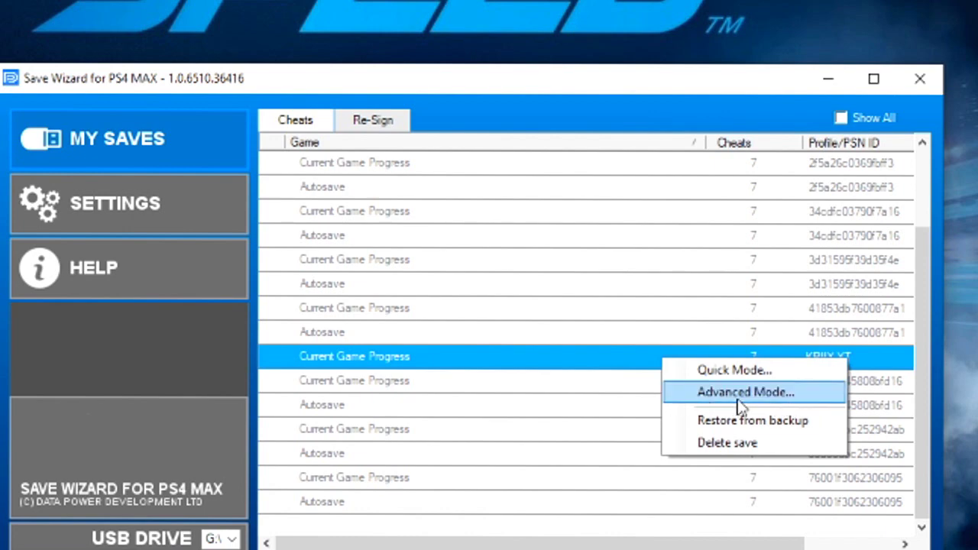
pyautogui.click(563, 373)
pyautogui.click(563, 364)
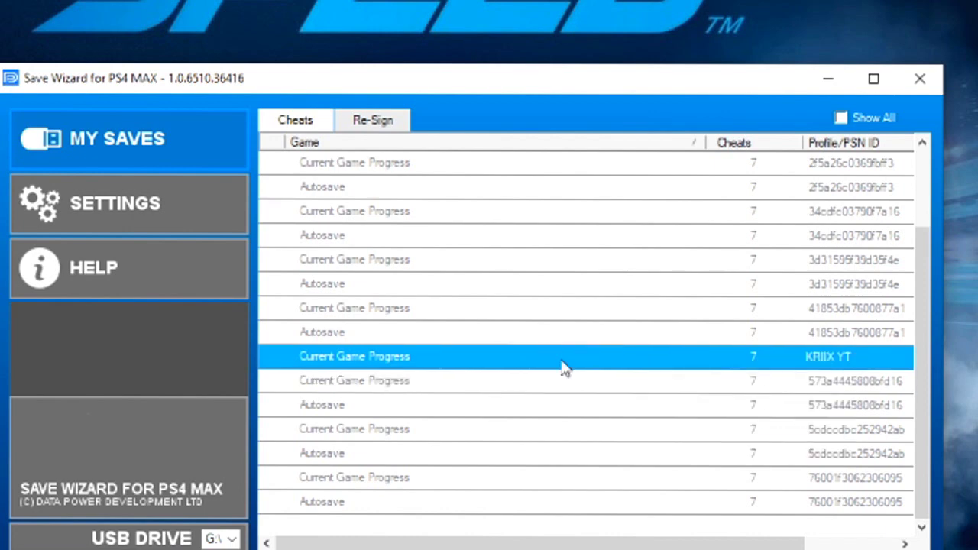
pyautogui.rightClick(562, 362)
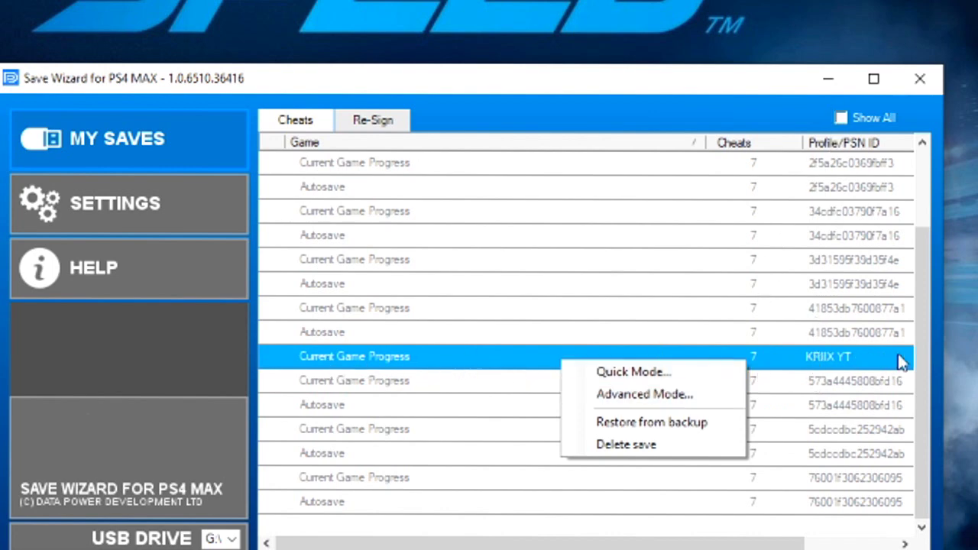
pyautogui.click(657, 394)
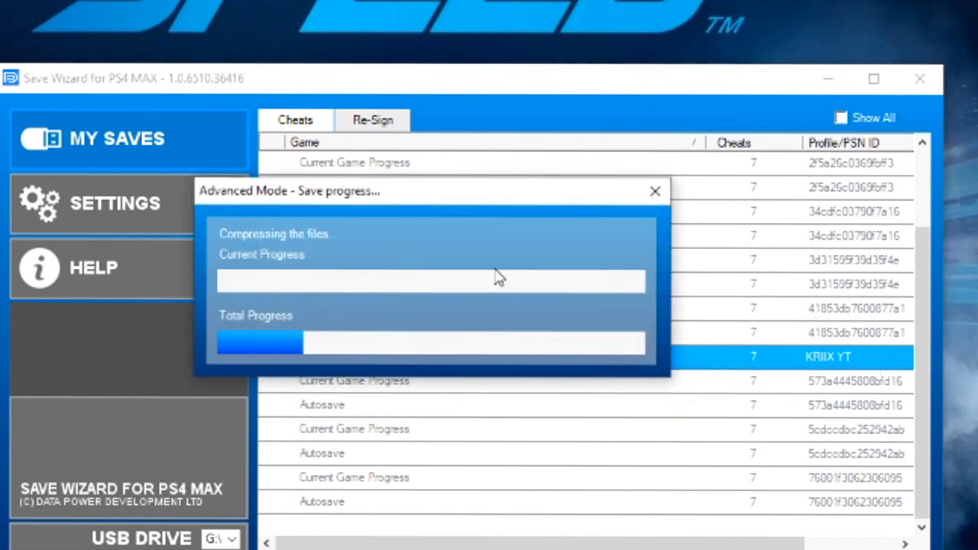
pyautogui.moveTo(645, 217); pyautogui.dragTo(555, 271)
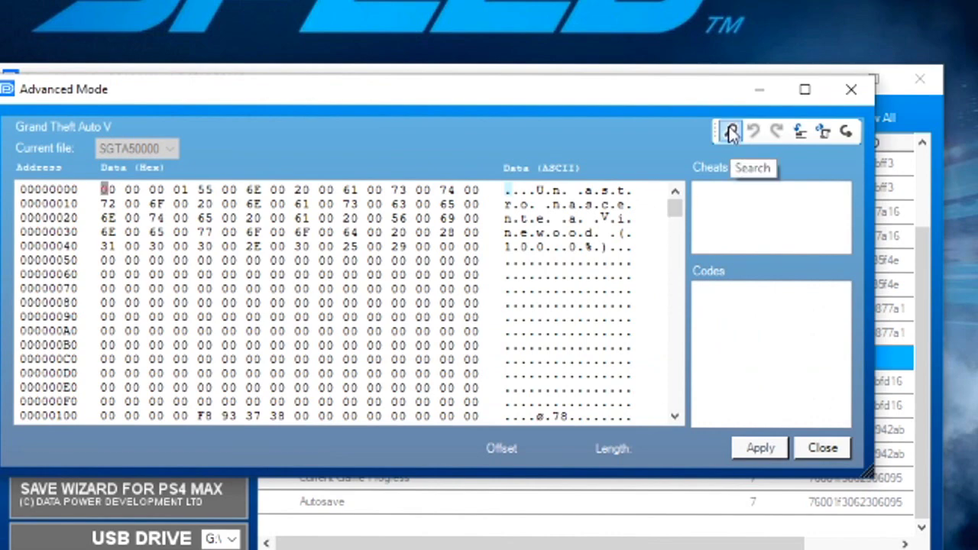
# Reposition the Advanced Mode window and examine the hex data of the SGTA50000 file.
pyautogui.moveTo(685, 100); pyautogui.dragTo(729, 118)
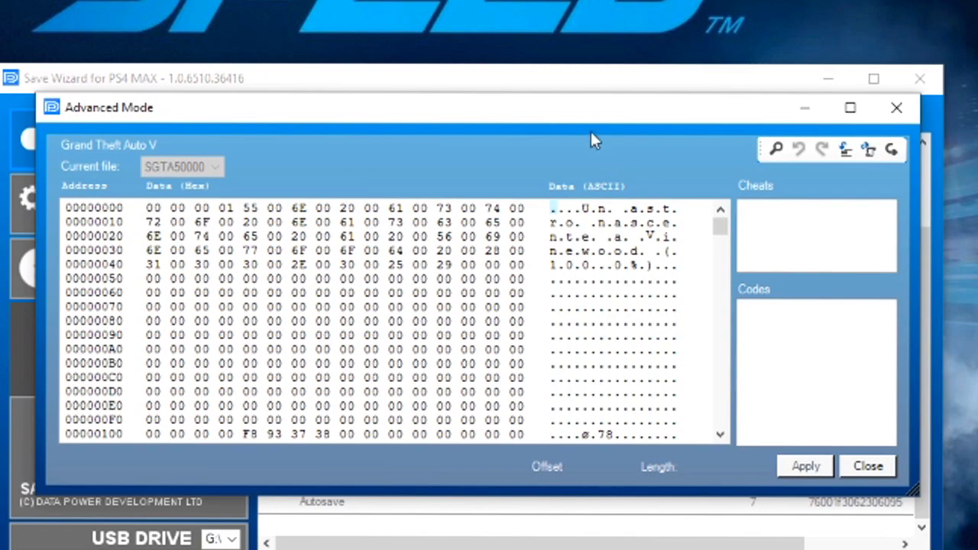
pyautogui.moveTo(587, 111); pyautogui.dragTo(555, 127)
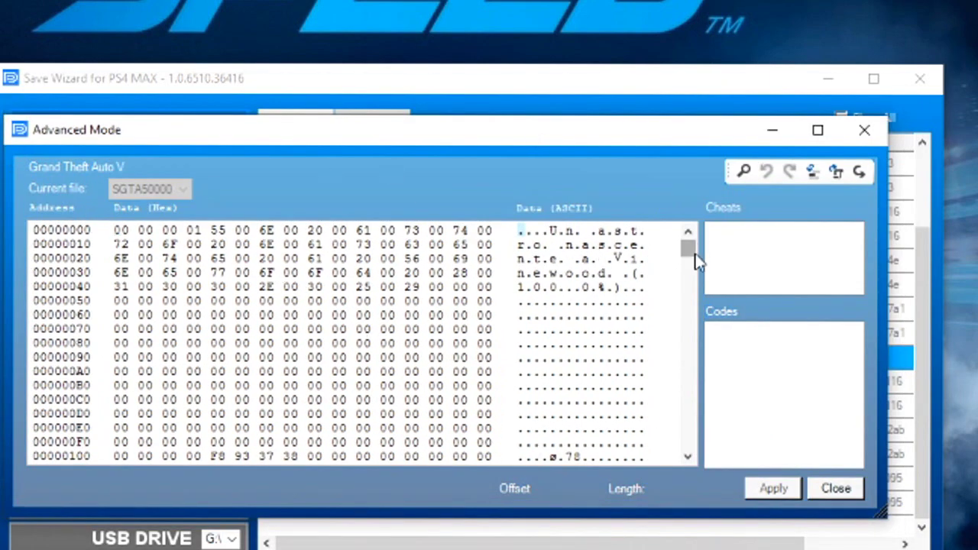
pyautogui.moveTo(689, 249)
pyautogui.mouseDown()
pyautogui.moveTo(696, 449)
pyautogui.moveTo(690, 246)
pyautogui.mouseUp()
pyautogui.scroll(-5, 433, 371)
pyautogui.scroll(5, 430, 370)
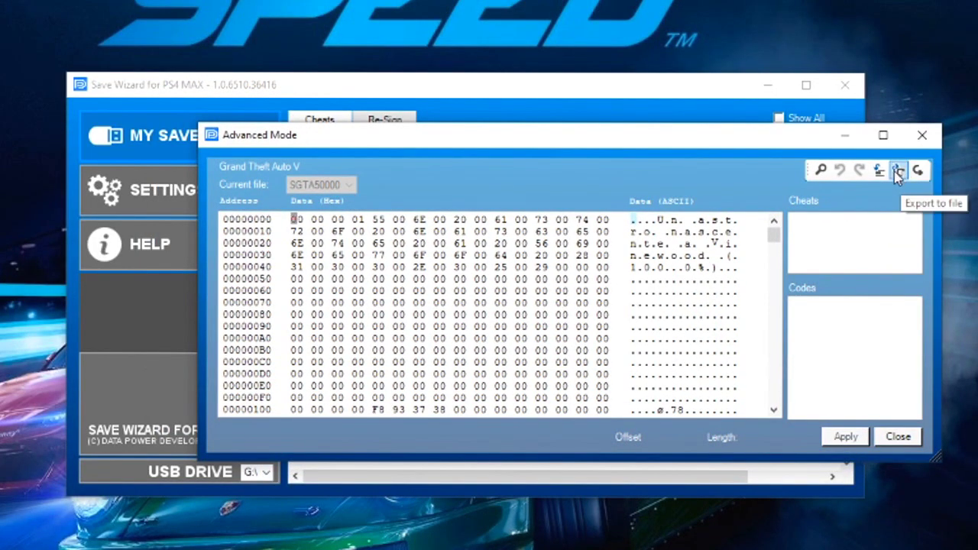
# Start exporting the save data to a file and pick the existing SGTA50000 file on the Desktop as the target.
pyautogui.click(898, 171)
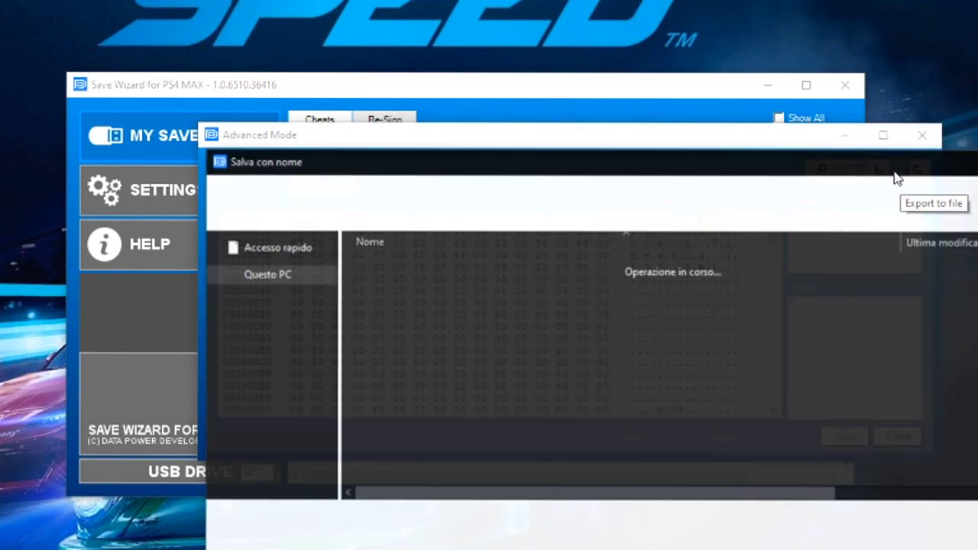
pyautogui.scroll(-3, 470, 415)
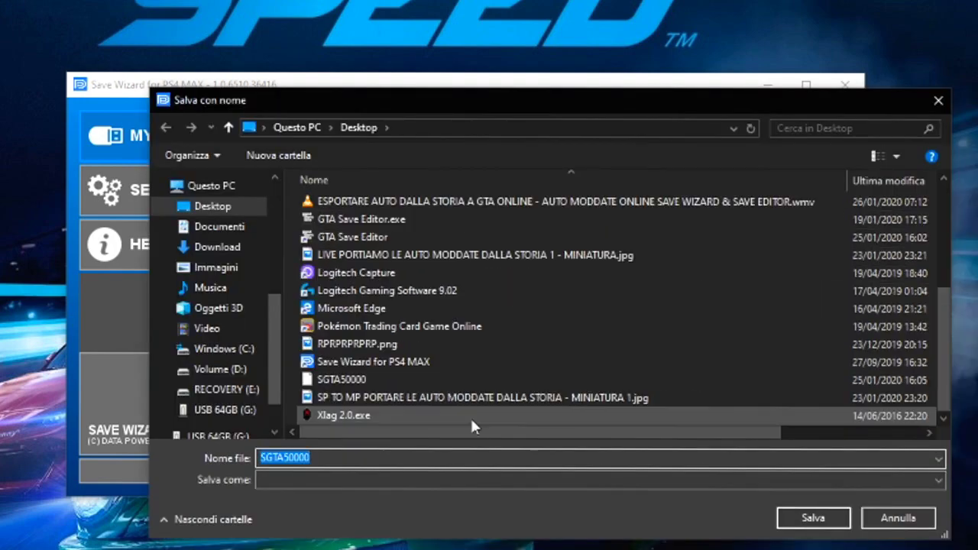
pyautogui.scroll(3, 496, 343)
pyautogui.scroll(-4, 456, 353)
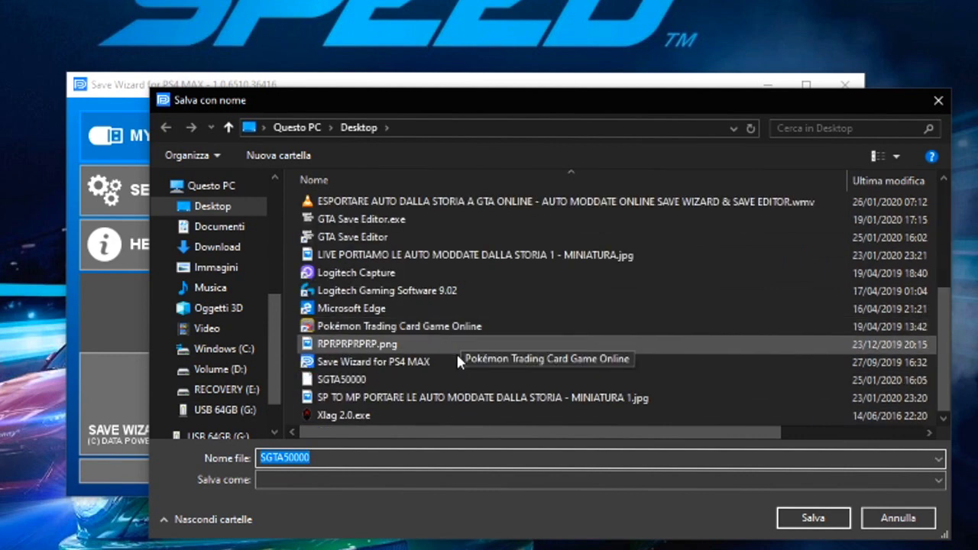
pyautogui.scroll(4, 505, 259)
pyautogui.scroll(-4, 482, 315)
pyautogui.click(422, 380)
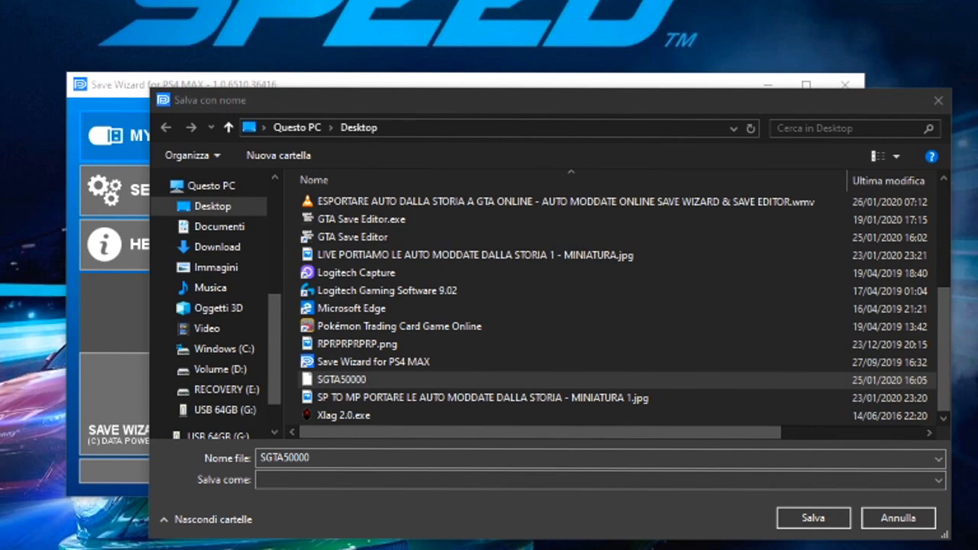
# Move the save dialog aside and browse the Video and Documents folders as alternative export locations.
pyautogui.moveTo(511, 100); pyautogui.dragTo(473, 285)
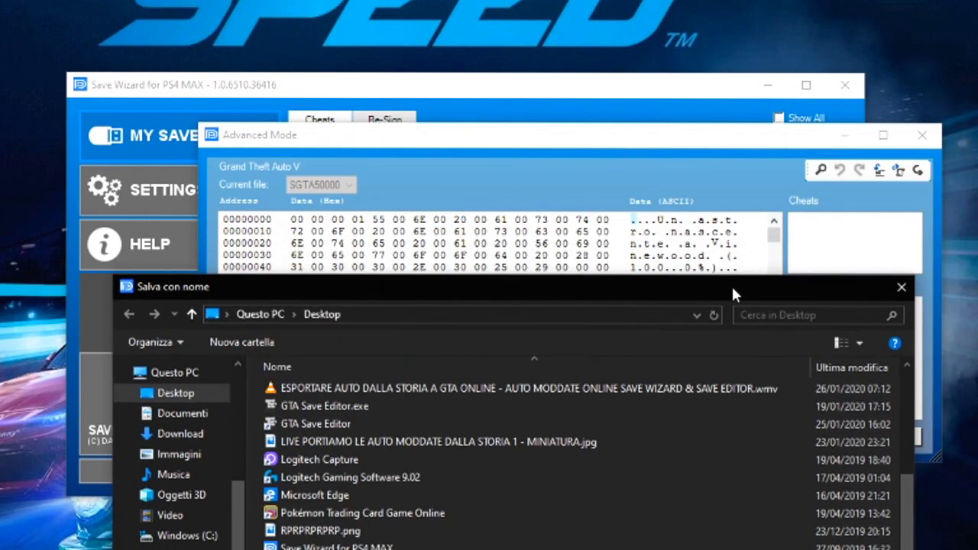
pyautogui.moveTo(732, 294); pyautogui.dragTo(742, 125)
pyautogui.click(180, 345)
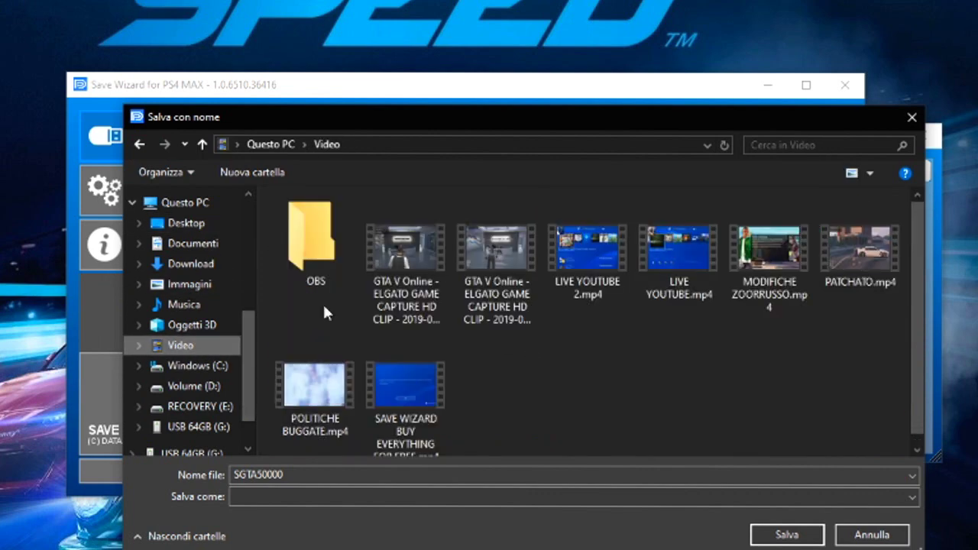
pyautogui.click(190, 244)
pyautogui.scroll(5, 206, 269)
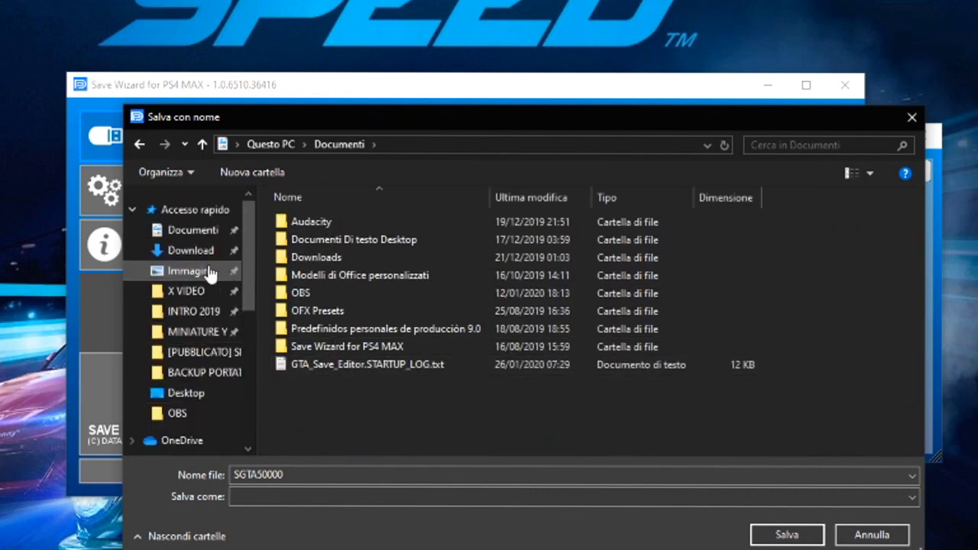
# Save the exported data as SGTA50000 on the Desktop, replacing the existing file.
pyautogui.click(209, 396)
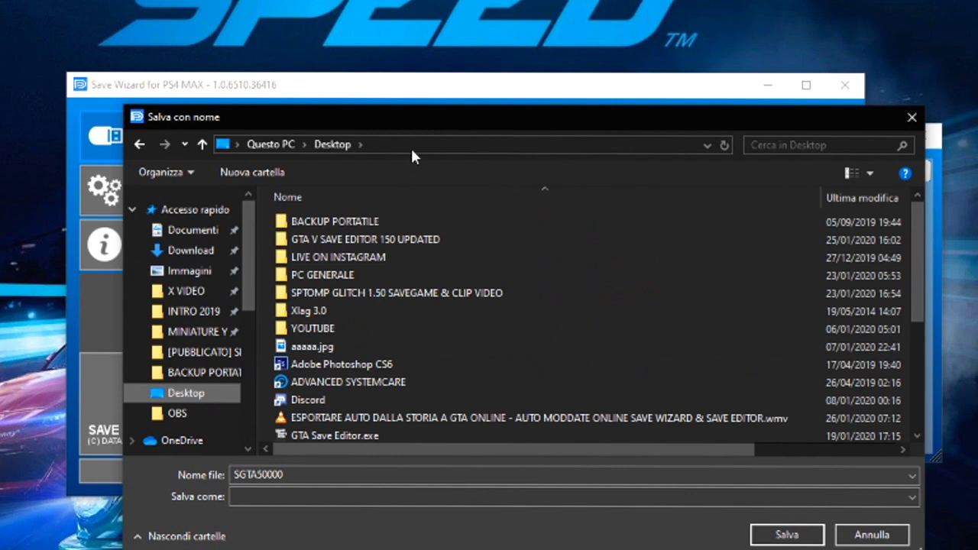
pyautogui.click(411, 146)
pyautogui.click(367, 467)
pyautogui.scroll(-4, 440, 358)
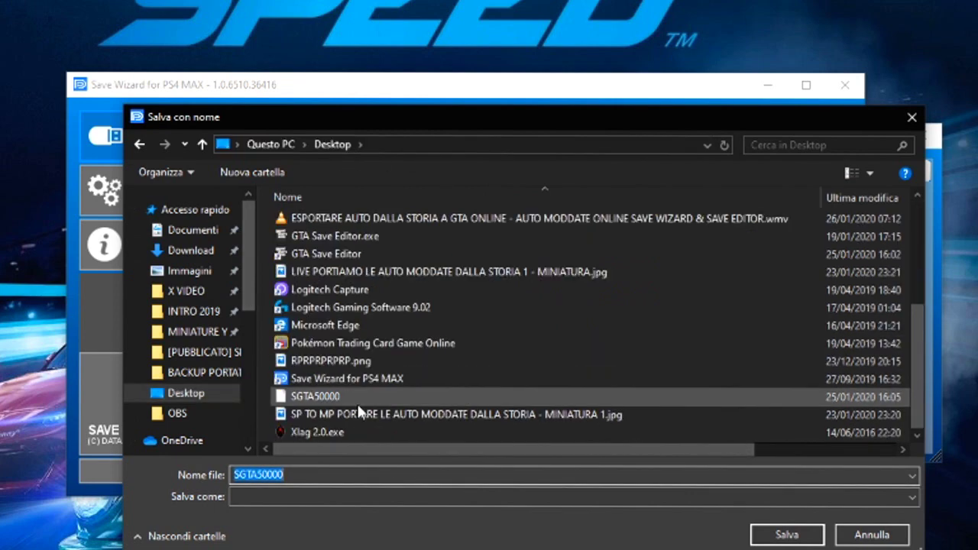
pyautogui.click(795, 536)
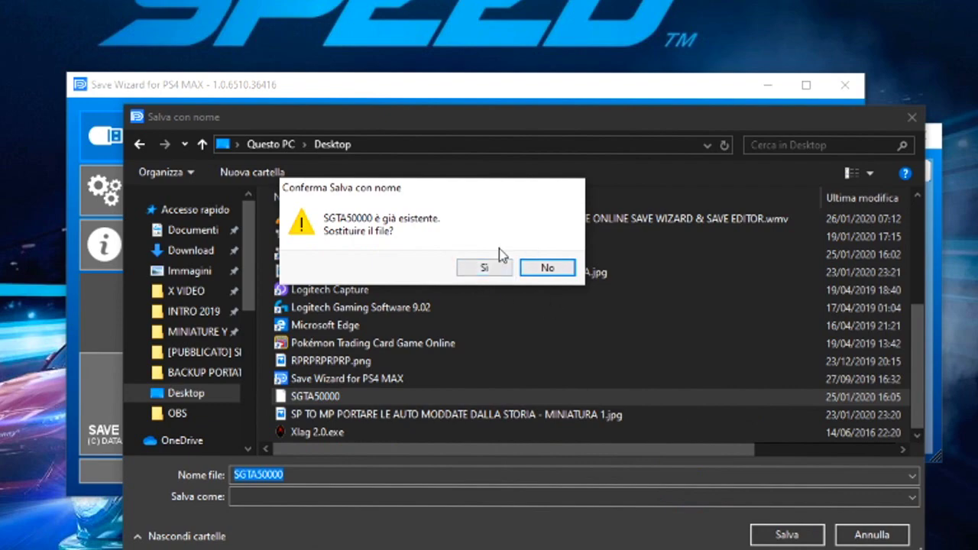
pyautogui.click(489, 268)
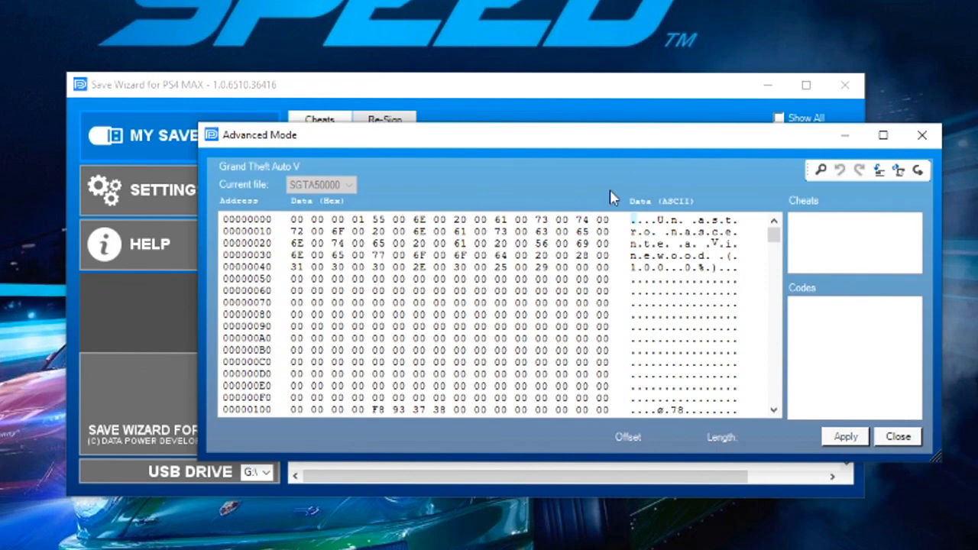
# Close the Advanced Mode window and minimise Save Wizard to show the desktop.
pyautogui.moveTo(624, 142); pyautogui.dragTo(553, 145)
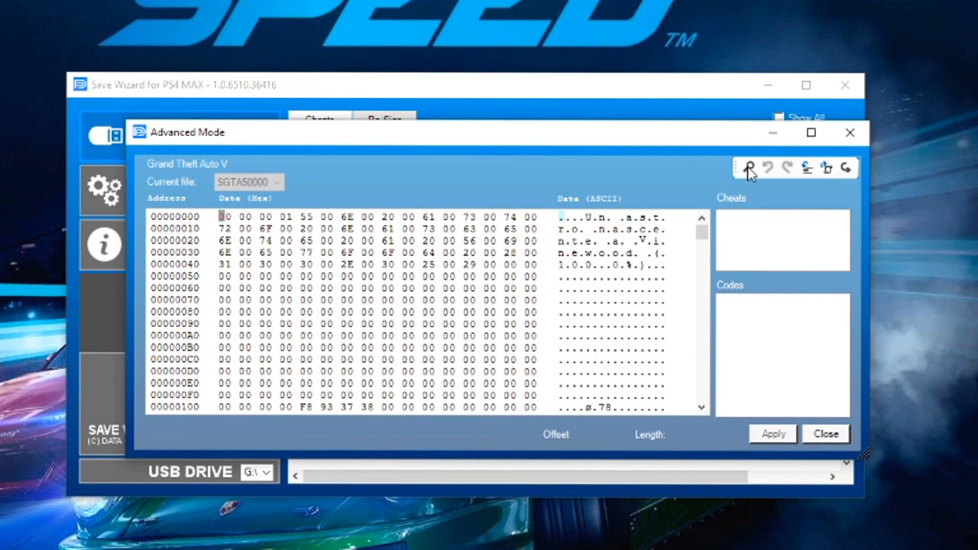
pyautogui.click(779, 138)
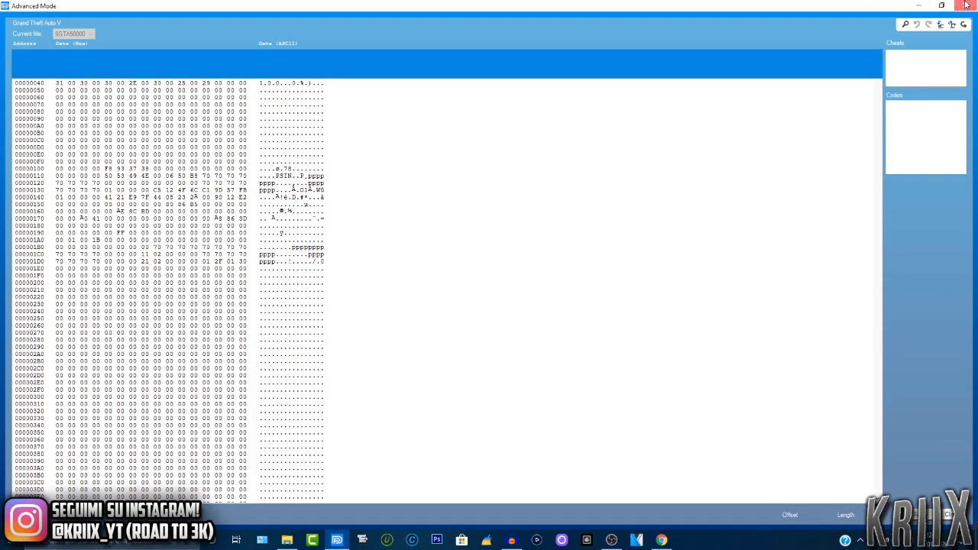
pyautogui.click(964, 6)
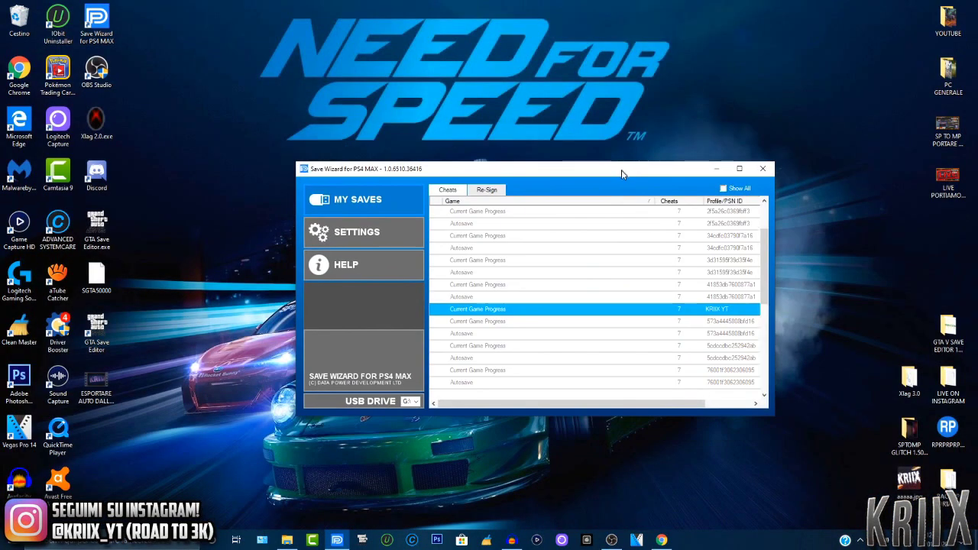
pyautogui.click(716, 168)
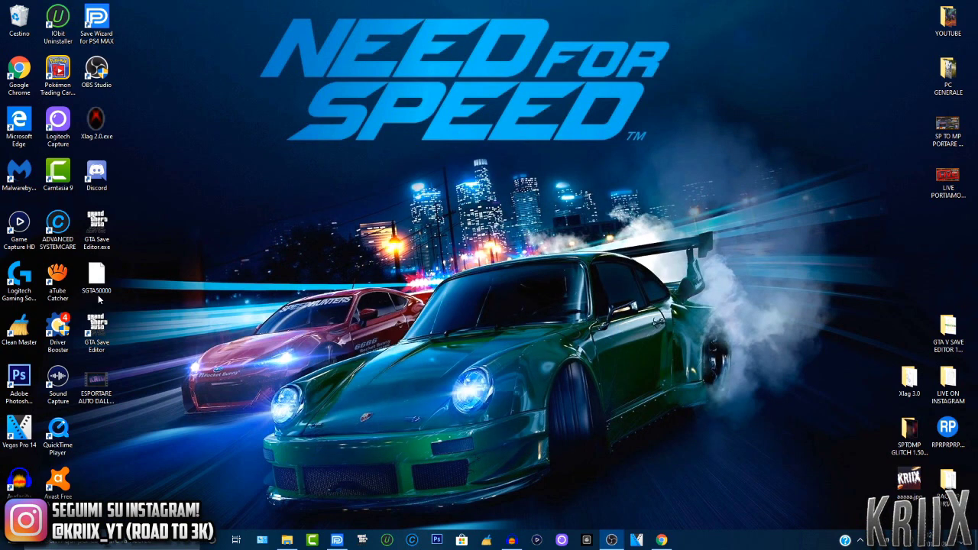
# Move the exported SGTA50000 file to an empty area of the desktop and back to its original place.
pyautogui.moveTo(96, 276); pyautogui.dragTo(793, 279)
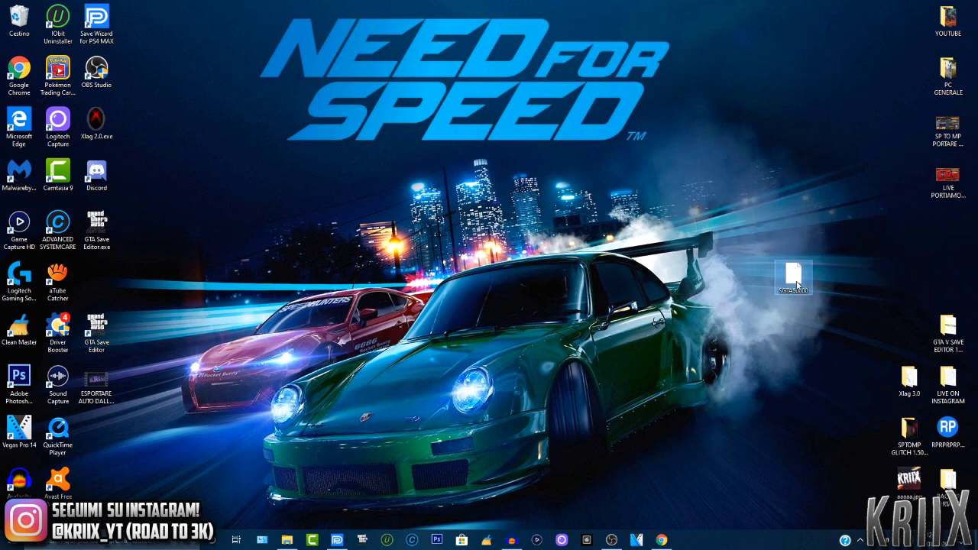
pyautogui.moveTo(797, 284); pyautogui.dragTo(797, 230)
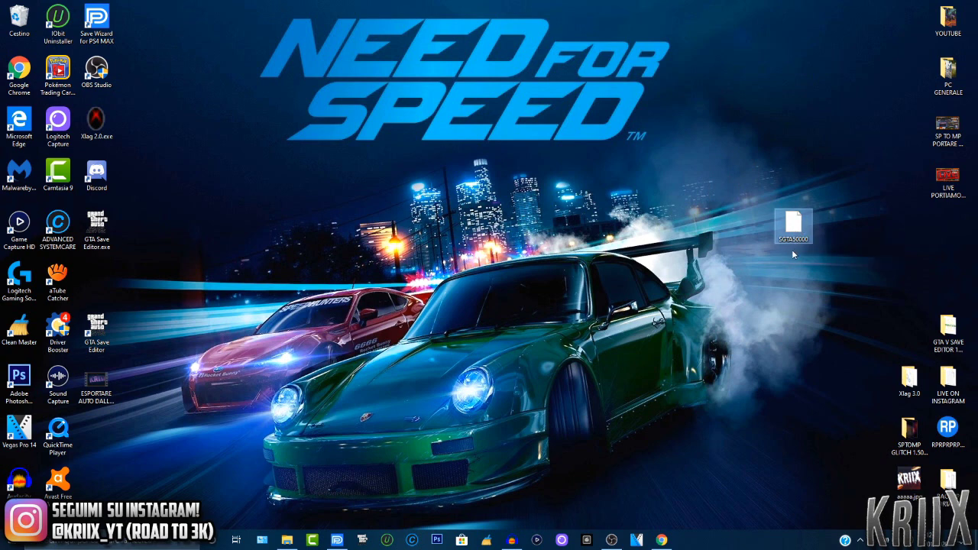
pyautogui.moveTo(797, 233); pyautogui.dragTo(101, 285)
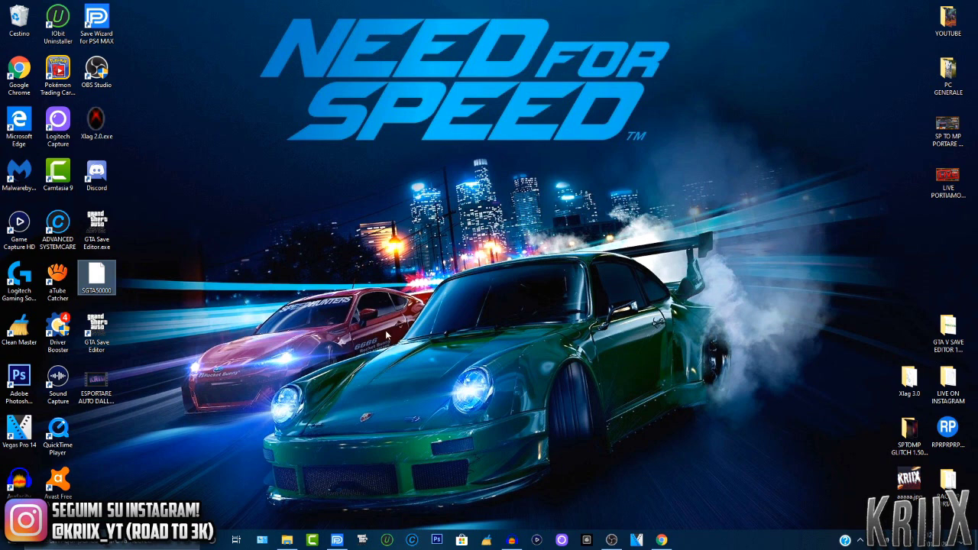
pyautogui.click(337, 539)
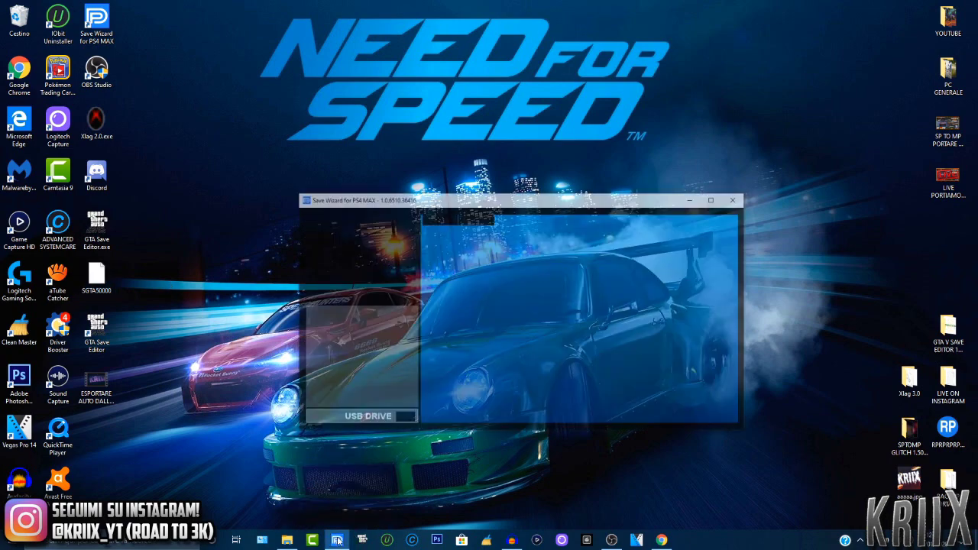
pyautogui.click(337, 539)
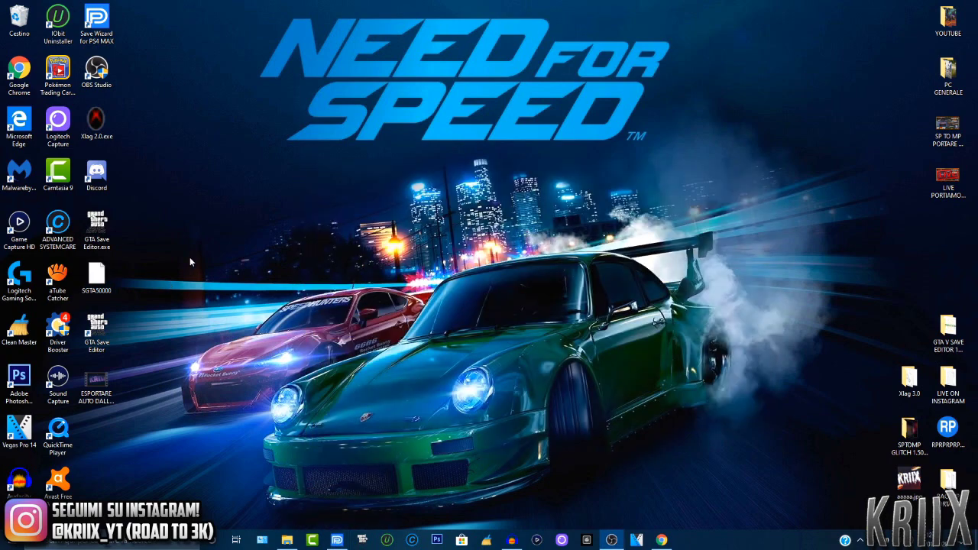
# Move the GTA Save Editor.exe and GTA Save Editor icons side by side into an empty area of the desktop.
pyautogui.moveTo(96, 225); pyautogui.dragTo(291, 229)
pyautogui.moveTo(96, 334); pyautogui.dragTo(330, 230)
pyautogui.click(260, 306)
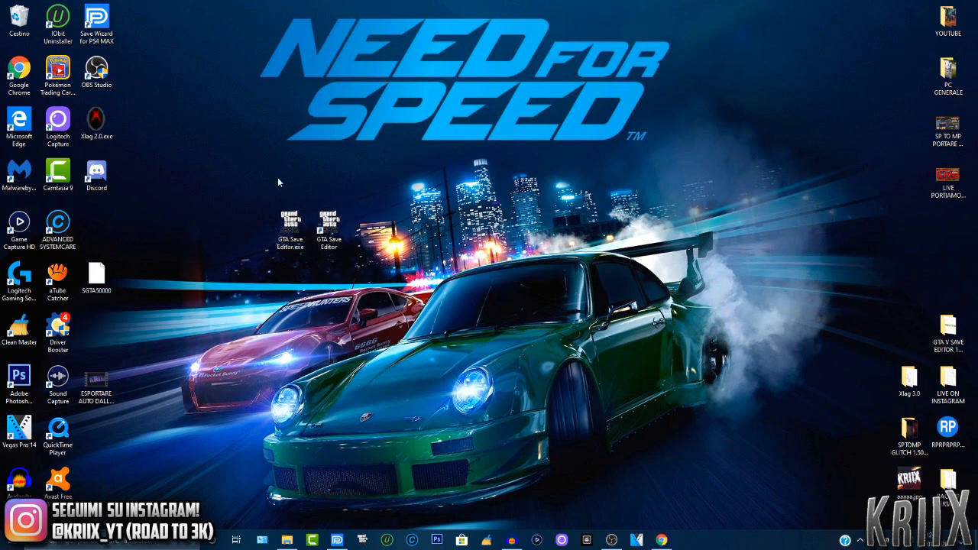
pyautogui.moveTo(263, 252); pyautogui.dragTo(368, 142)
pyautogui.click(395, 224)
# Launch GTA Save Editor.exe from the desktop and decline the offered update download.
pyautogui.click(308, 224)
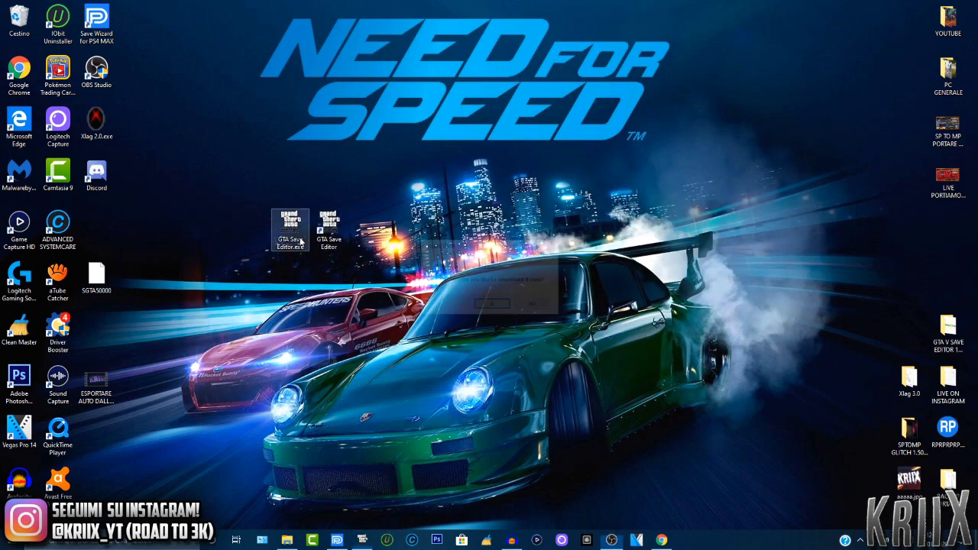
pyautogui.moveTo(485, 246); pyautogui.dragTo(512, 245)
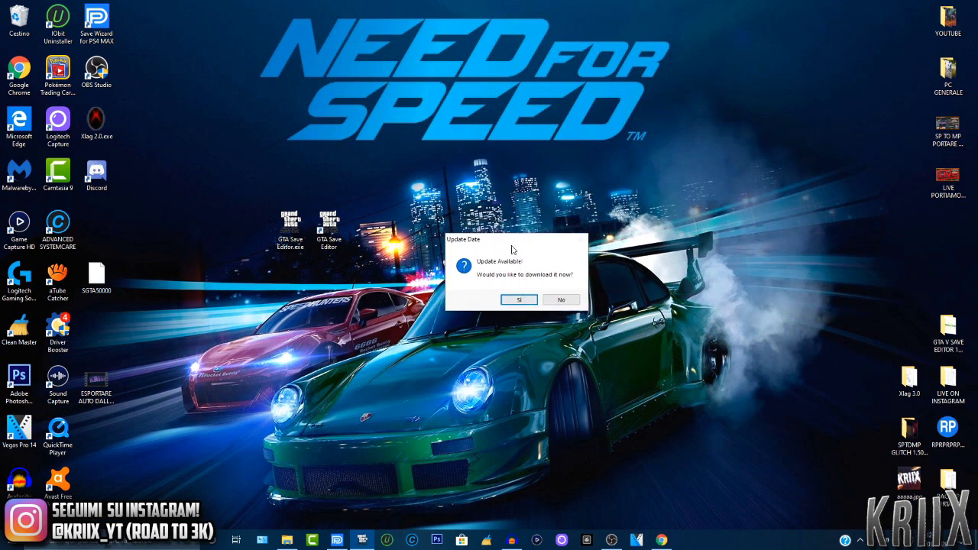
pyautogui.moveTo(513, 249); pyautogui.dragTo(493, 253)
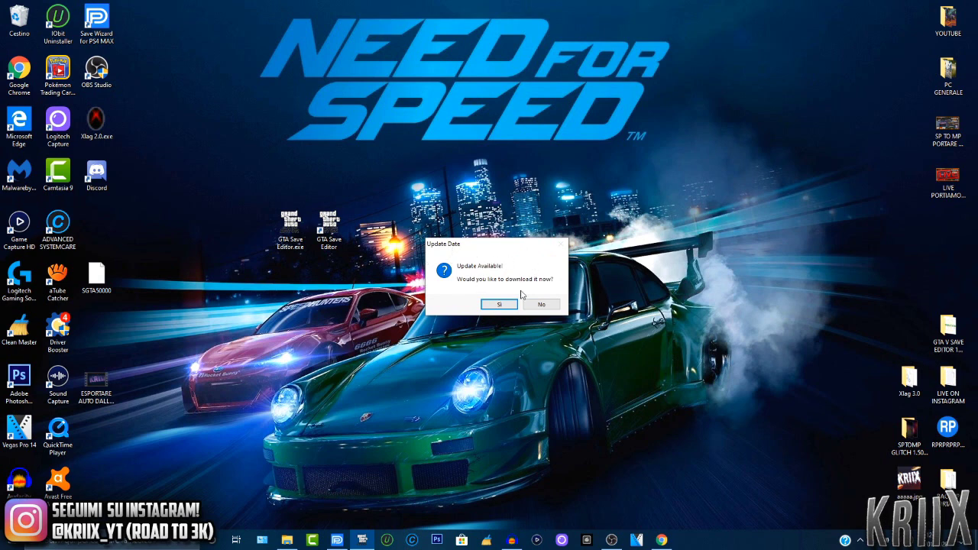
pyautogui.moveTo(501, 251); pyautogui.dragTo(515, 242)
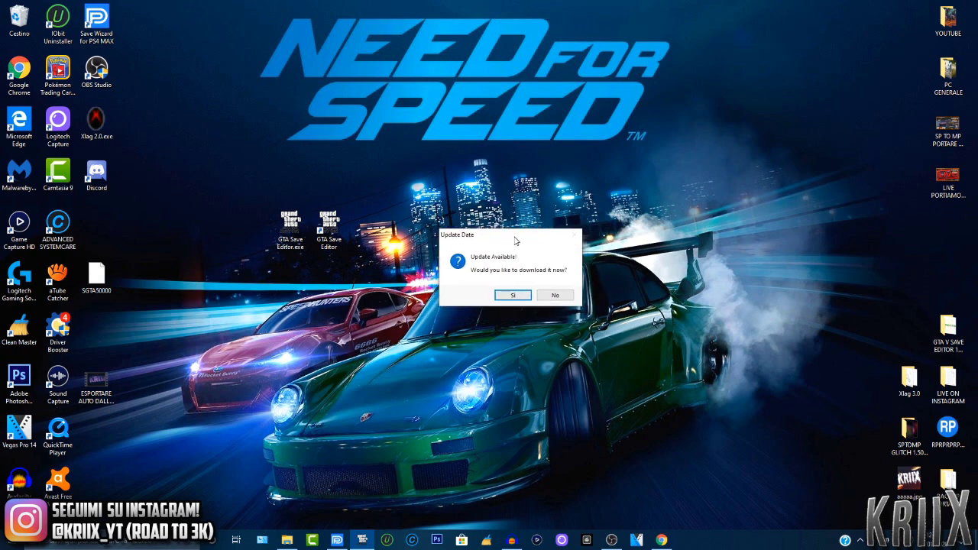
pyautogui.click(557, 296)
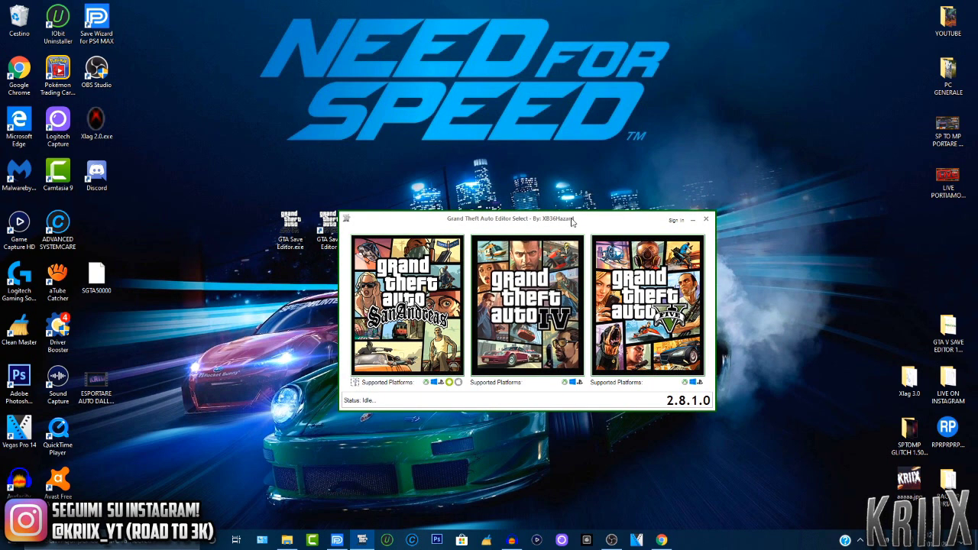
# Move the Grand Theft Auto Editor Select window around the desktop and close it.
pyautogui.moveTo(482, 221); pyautogui.dragTo(525, 232)
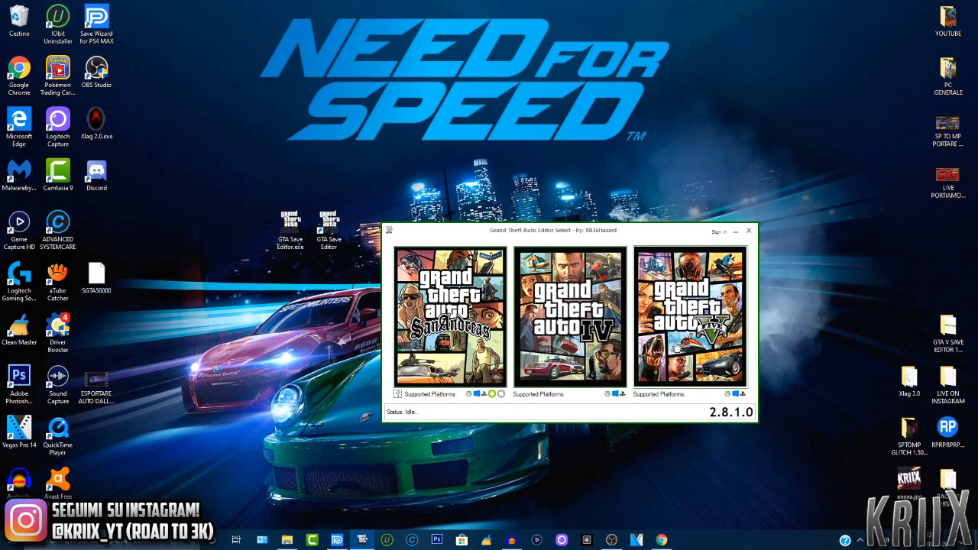
pyautogui.moveTo(581, 231); pyautogui.dragTo(543, 205)
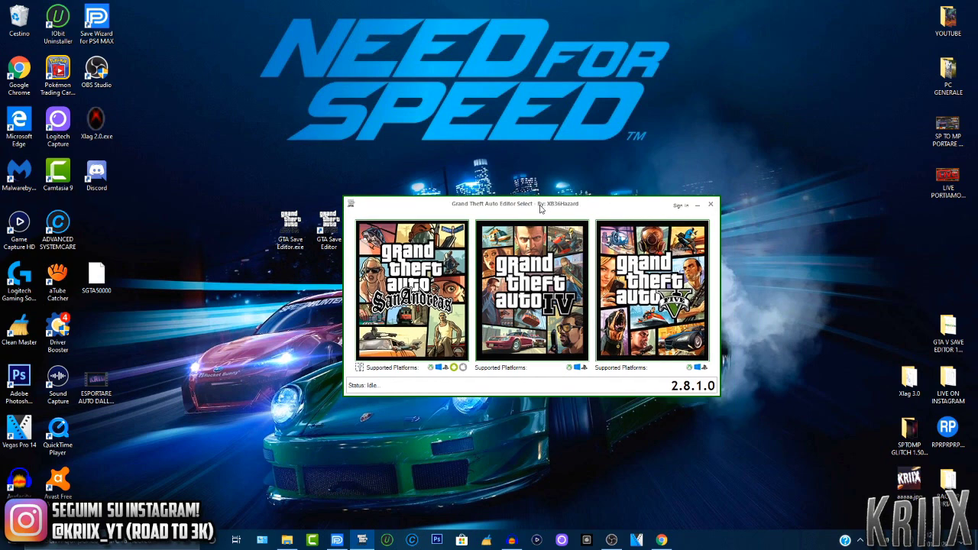
pyautogui.click(709, 208)
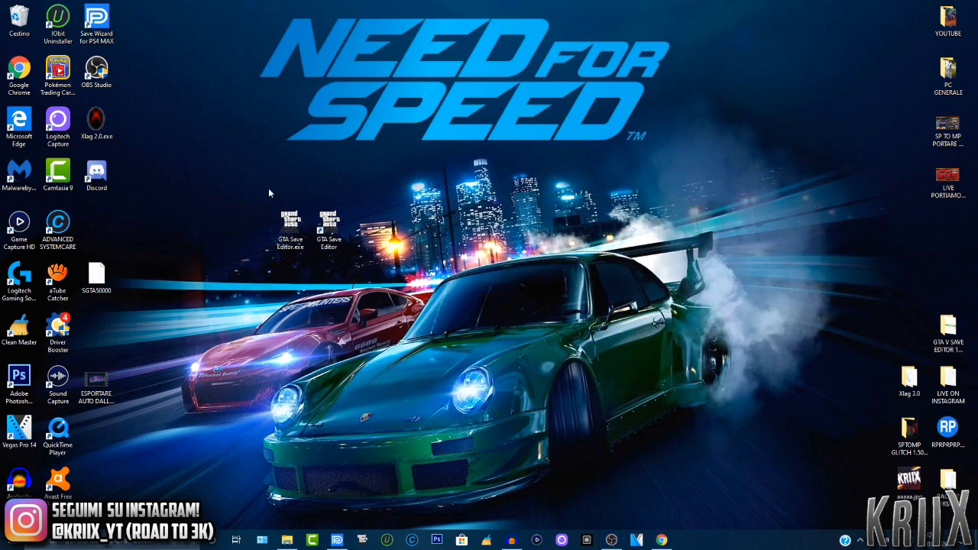
pyautogui.moveTo(268, 188); pyautogui.dragTo(392, 270)
pyautogui.rightClick(332, 231)
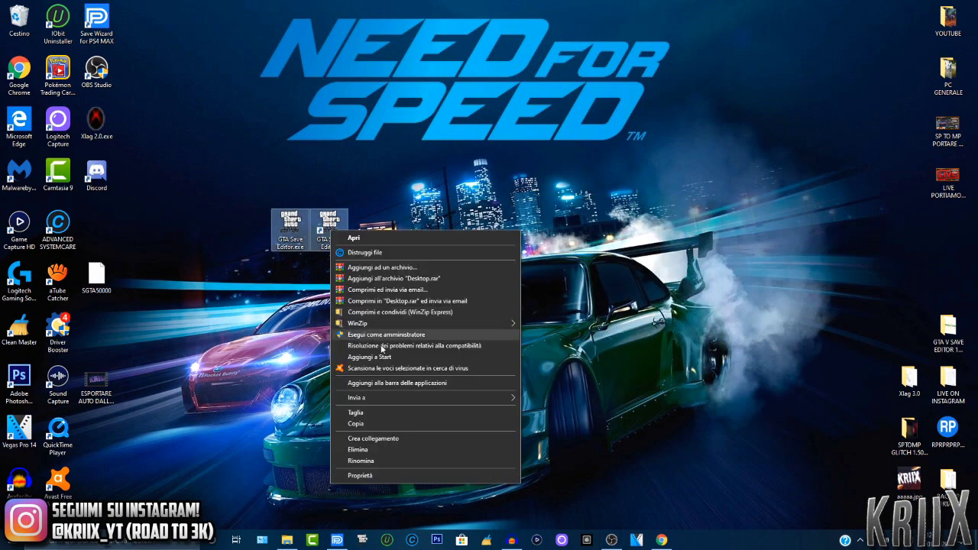
pyautogui.click(377, 451)
pyautogui.click(529, 280)
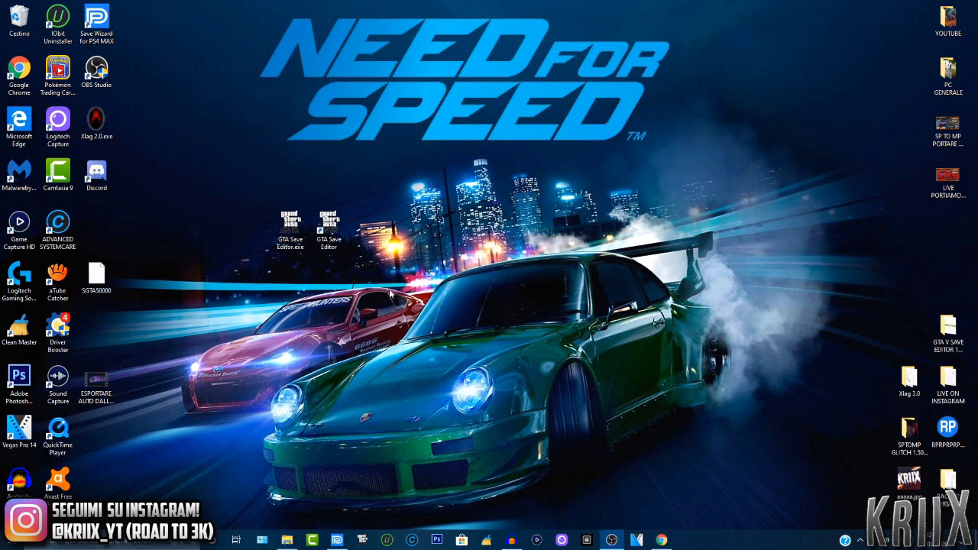
# Open the installed apps list in Windows Settings and search it for gta.
pyautogui.click(9, 543)
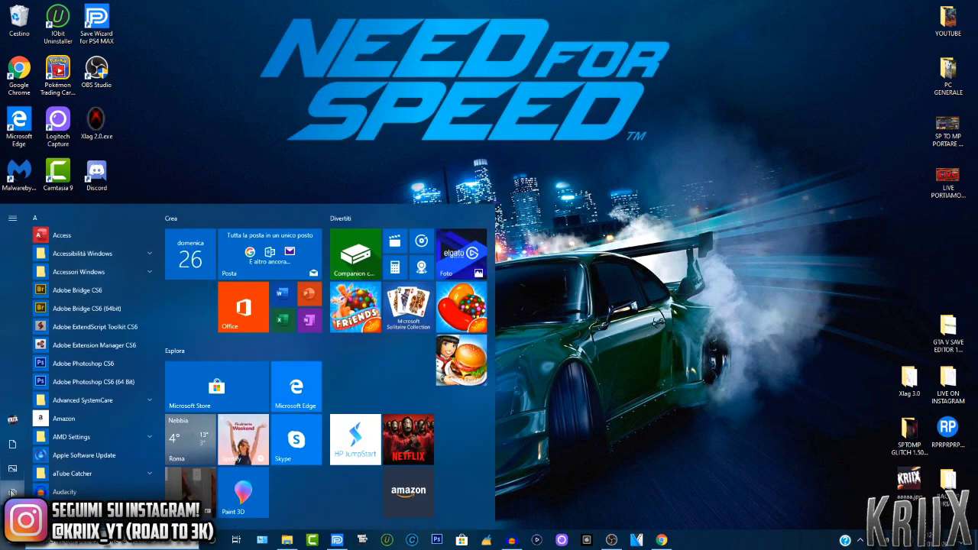
pyautogui.click(12, 492)
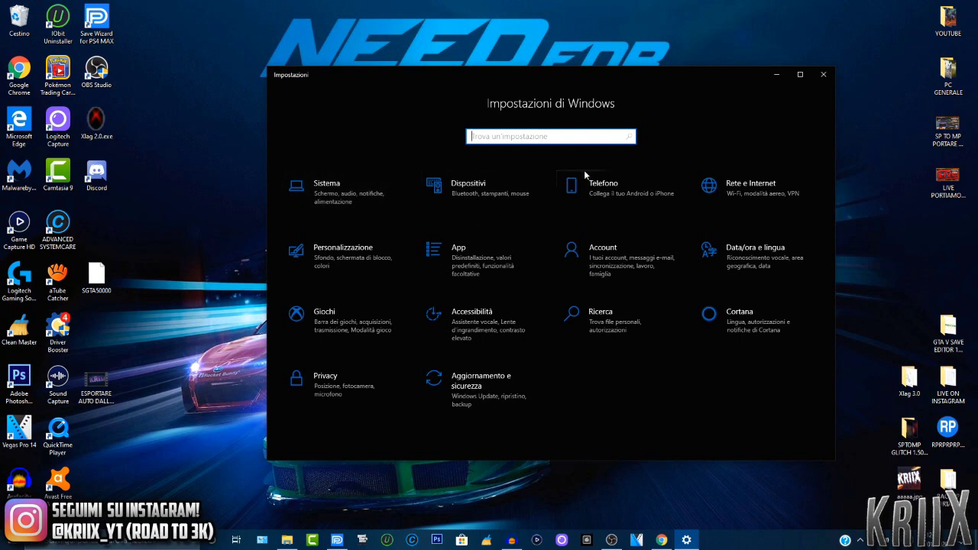
pyautogui.click(471, 269)
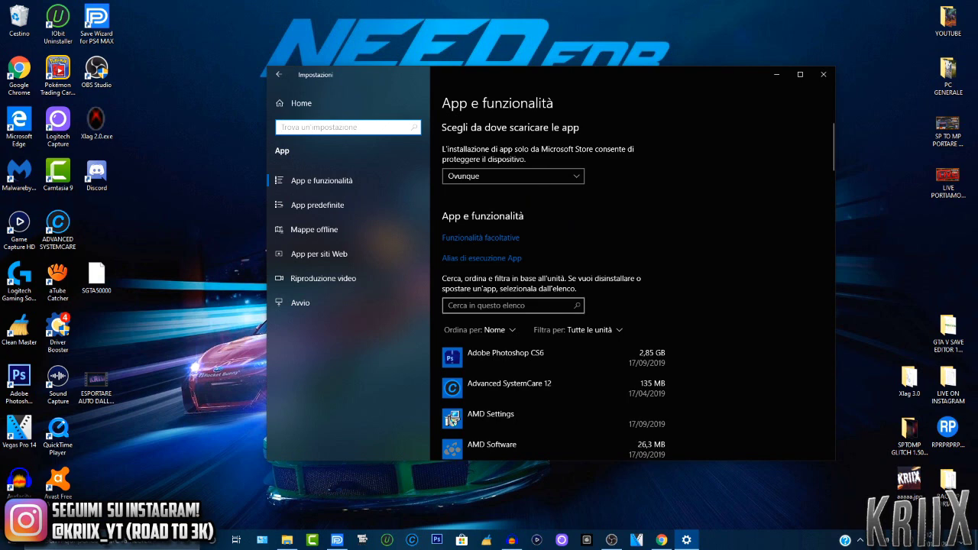
pyautogui.click(541, 304)
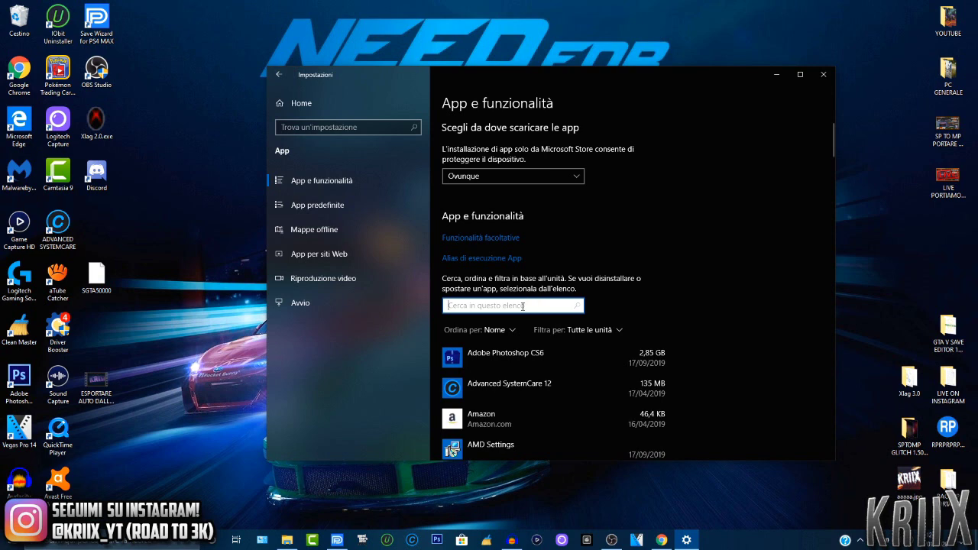
pyautogui.write('gta')
pyautogui.scroll(-2, 658, 234)
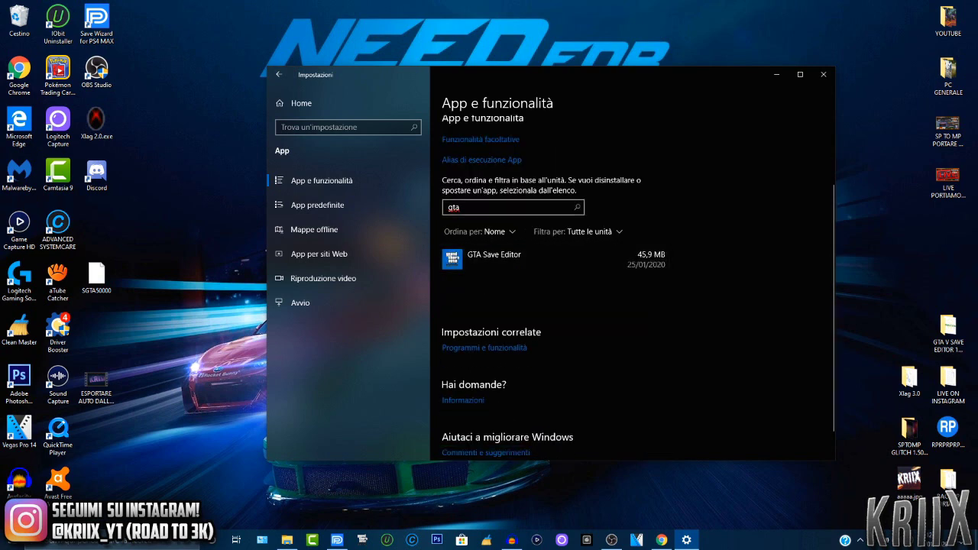
# Uninstall GTA Save Editor, declining the duplicate uninstall prompt, and clear the gta search from the apps list.
pyautogui.click(534, 258)
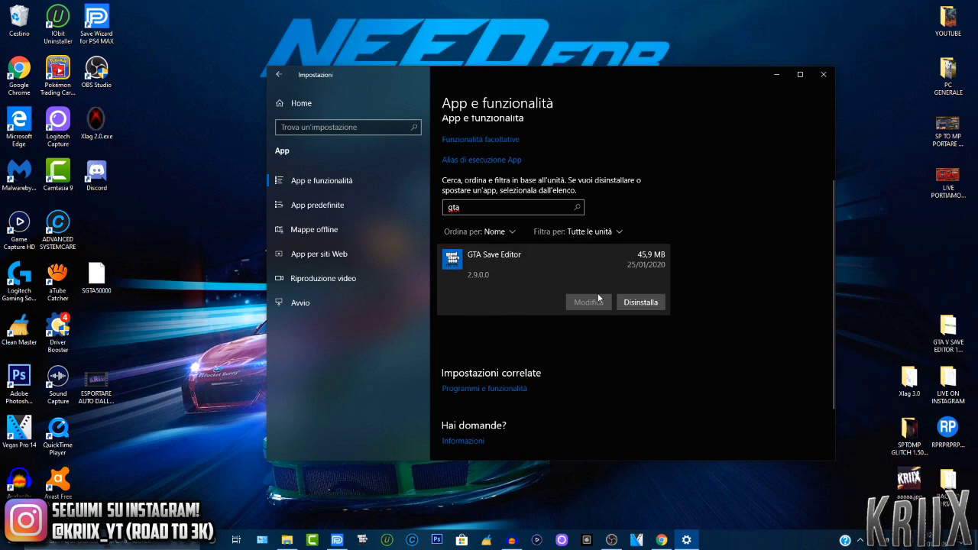
pyautogui.click(641, 301)
pyautogui.click(669, 286)
pyautogui.click(640, 302)
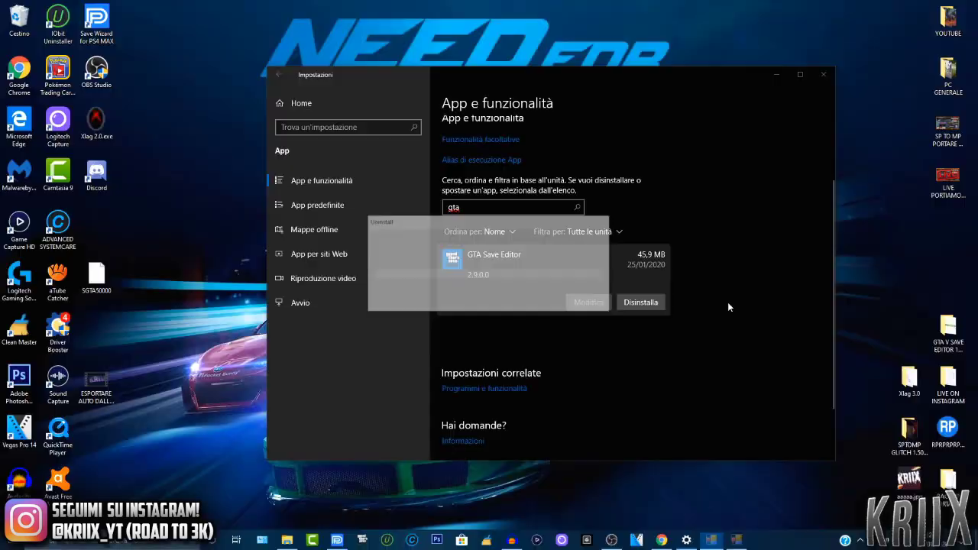
pyautogui.click(727, 302)
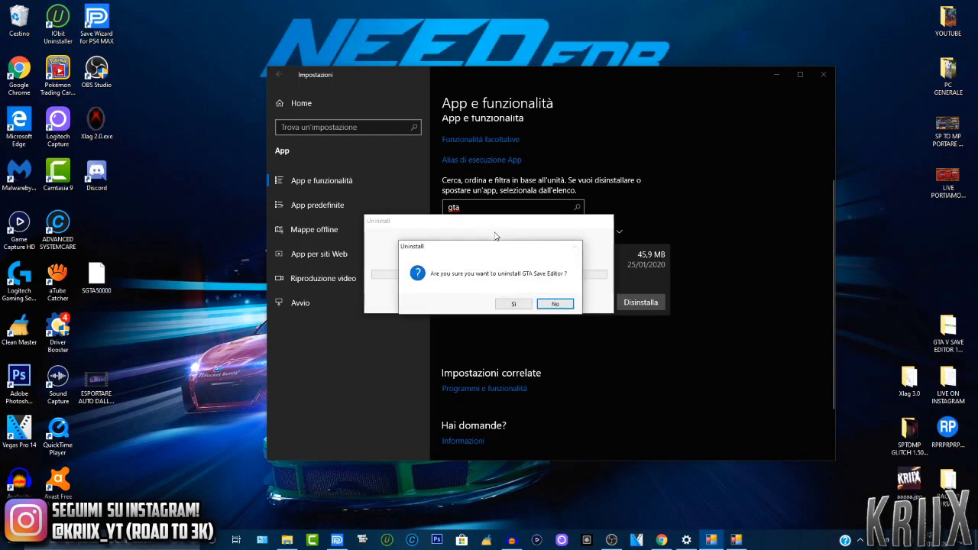
pyautogui.moveTo(468, 247); pyautogui.dragTo(538, 240)
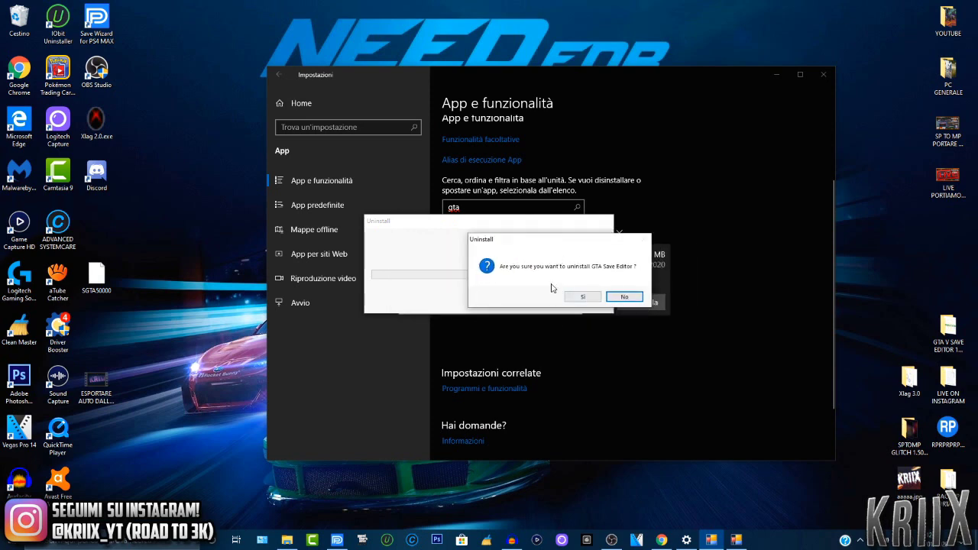
pyautogui.click(581, 297)
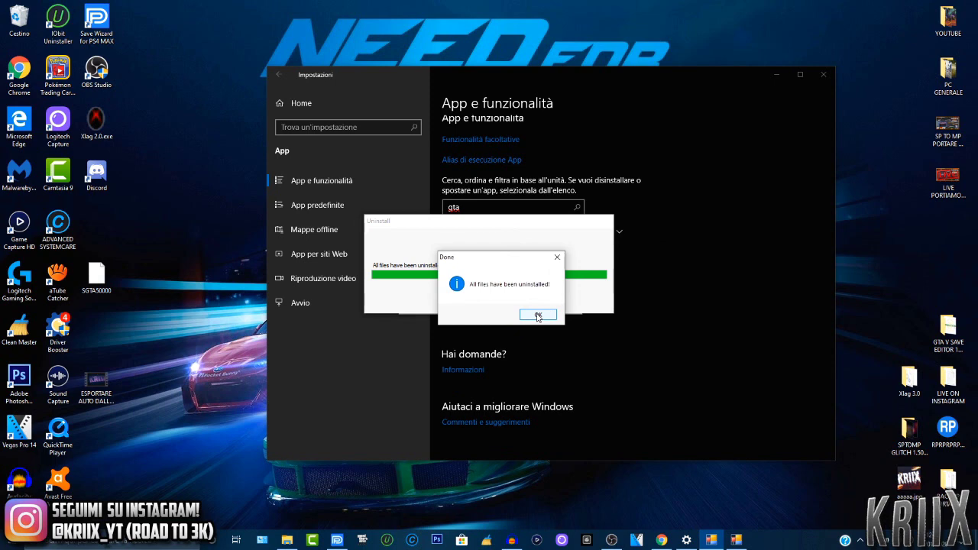
pyautogui.click(538, 315)
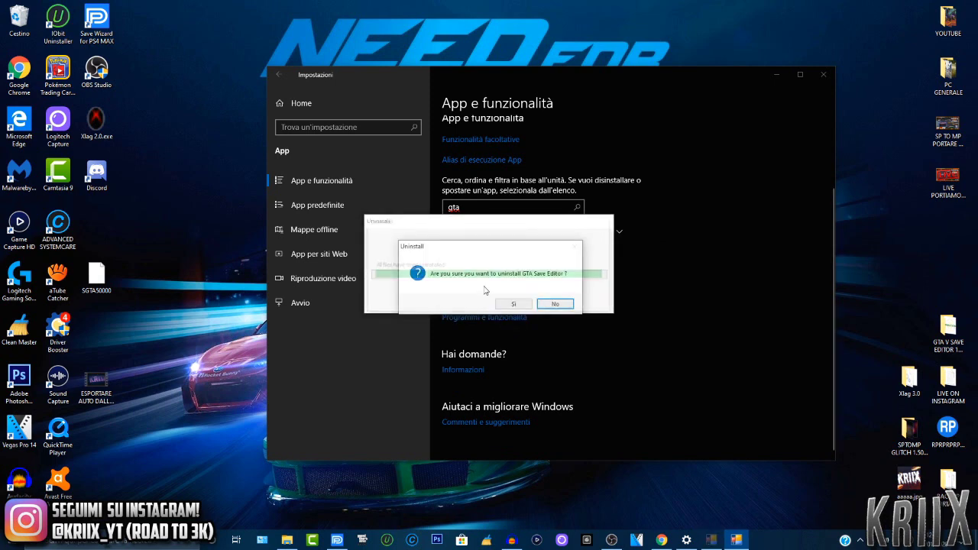
pyautogui.click(539, 306)
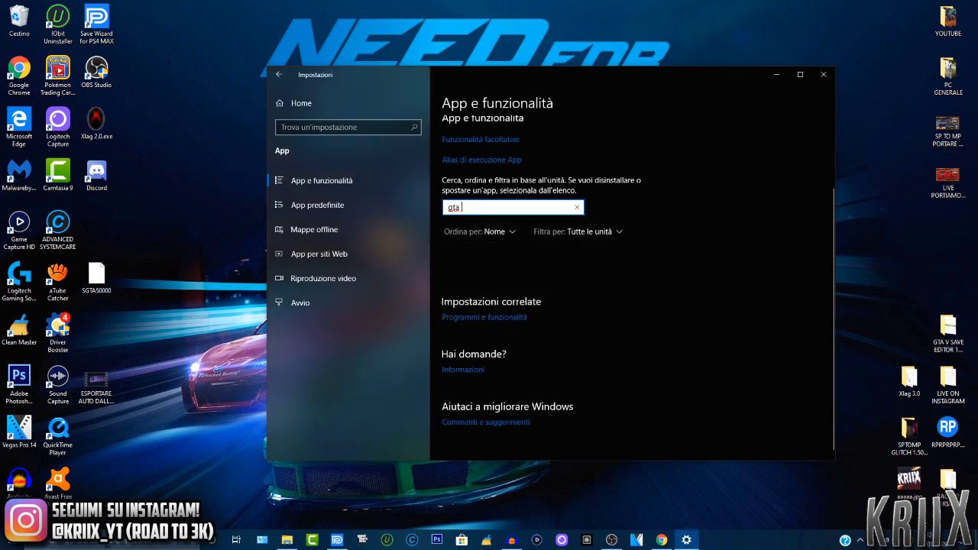
pyautogui.moveTo(462, 207); pyautogui.dragTo(426, 207)
pyautogui.press('BackSpace')
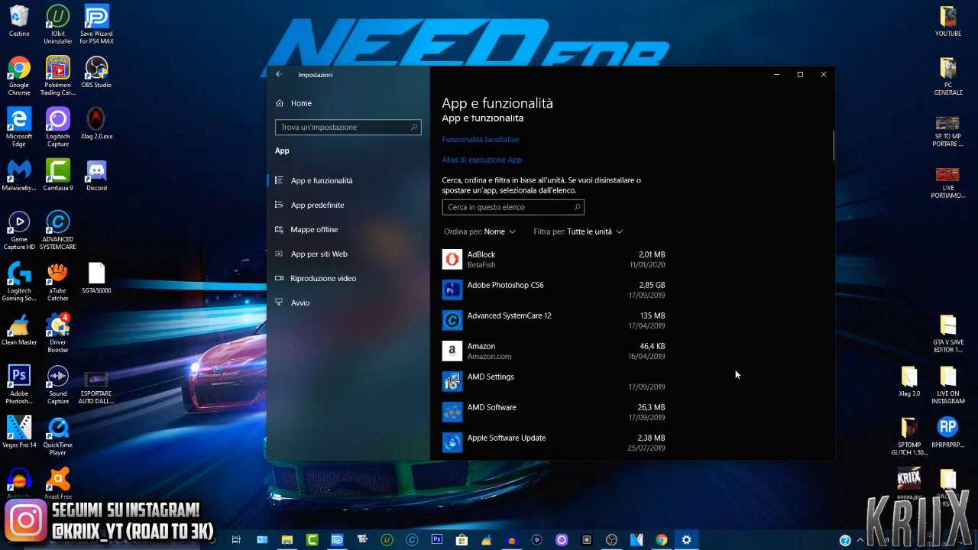
# Switch to Chrome and follow the XB36Hazards Installer article's v3000 link to the XB36Hazards_Installer_3000.zip download on MediaFire.
pyautogui.click(660, 540)
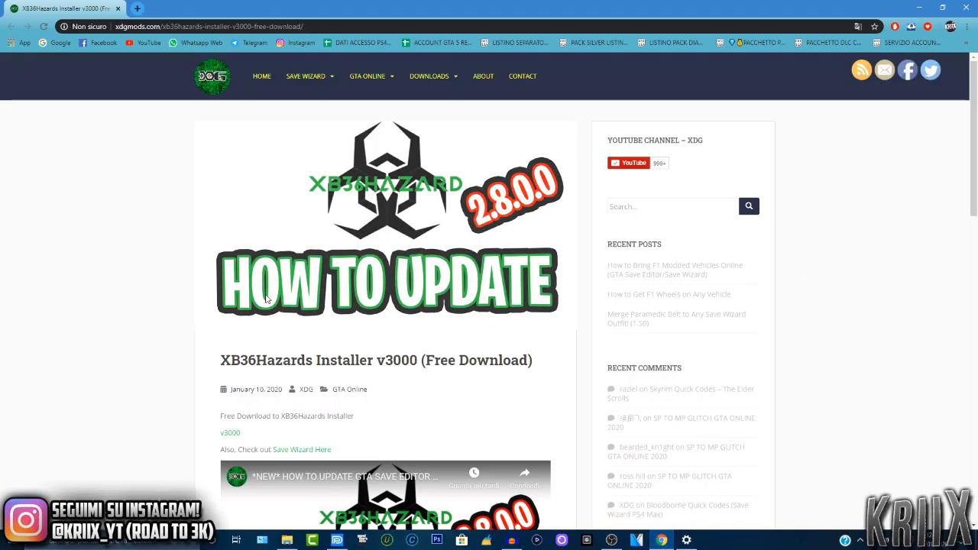
pyautogui.scroll(-1, 291, 315)
pyautogui.scroll(-5, 291, 316)
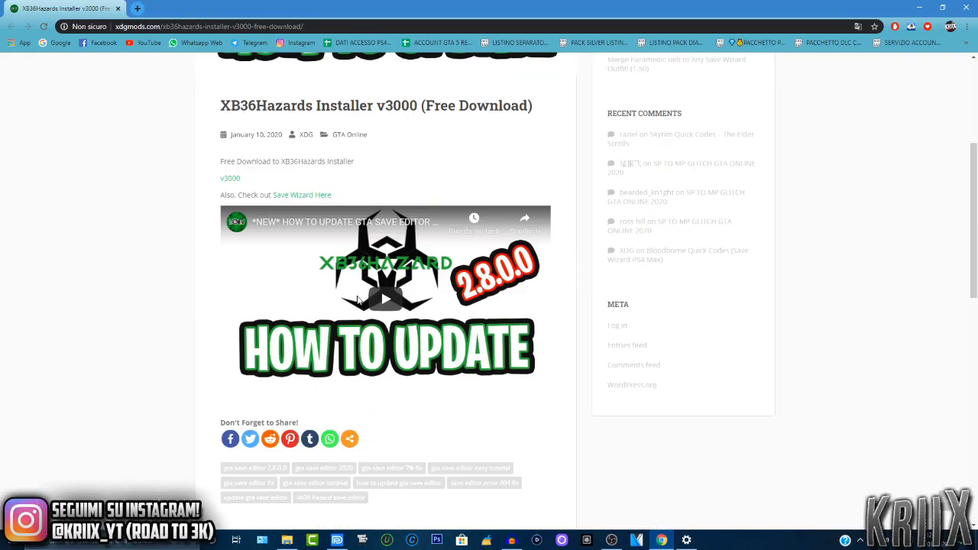
pyautogui.scroll(5, 356, 356)
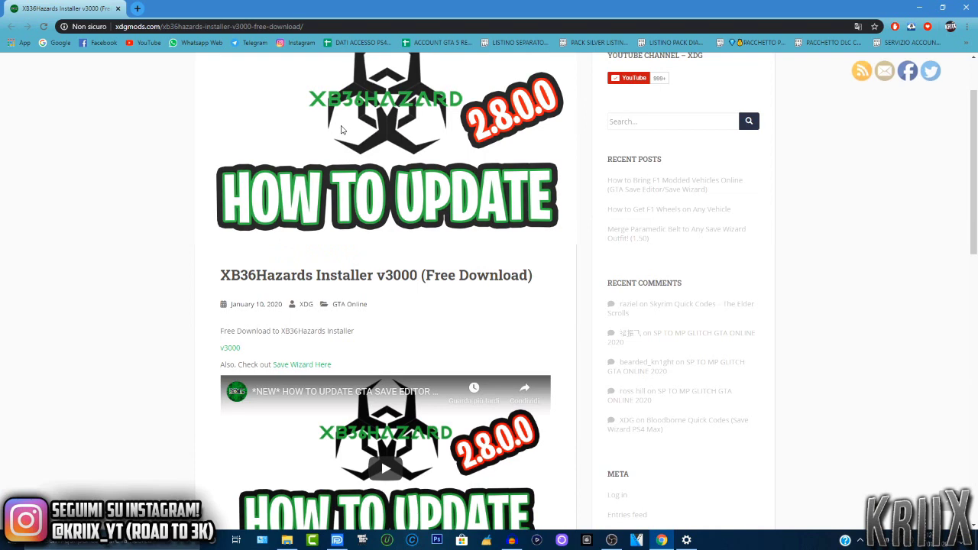
pyautogui.scroll(2, 271, 119)
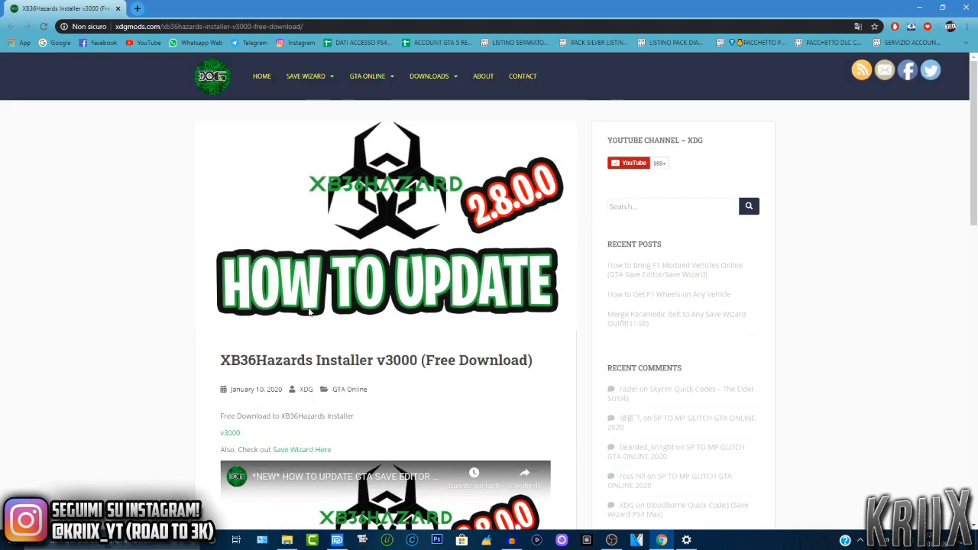
pyautogui.scroll(-1, 344, 340)
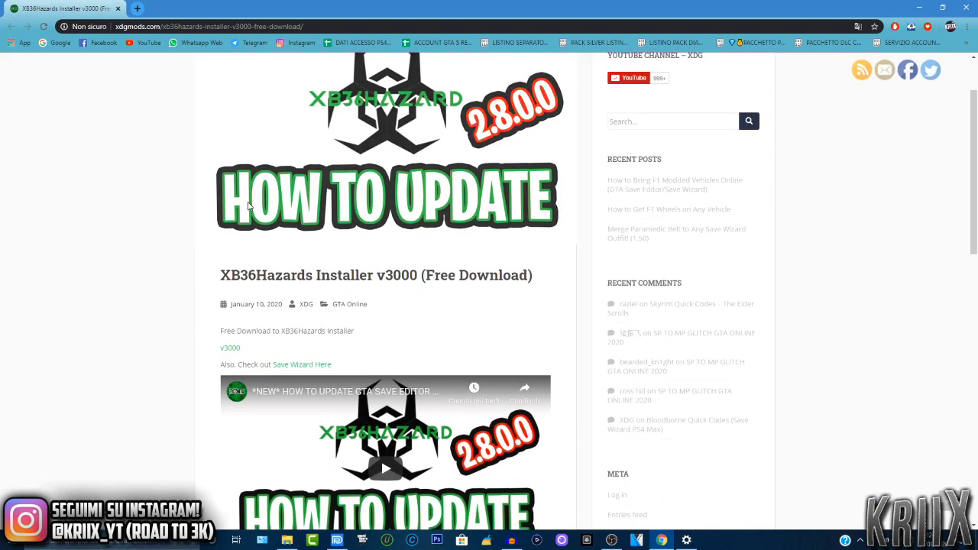
pyautogui.click(227, 351)
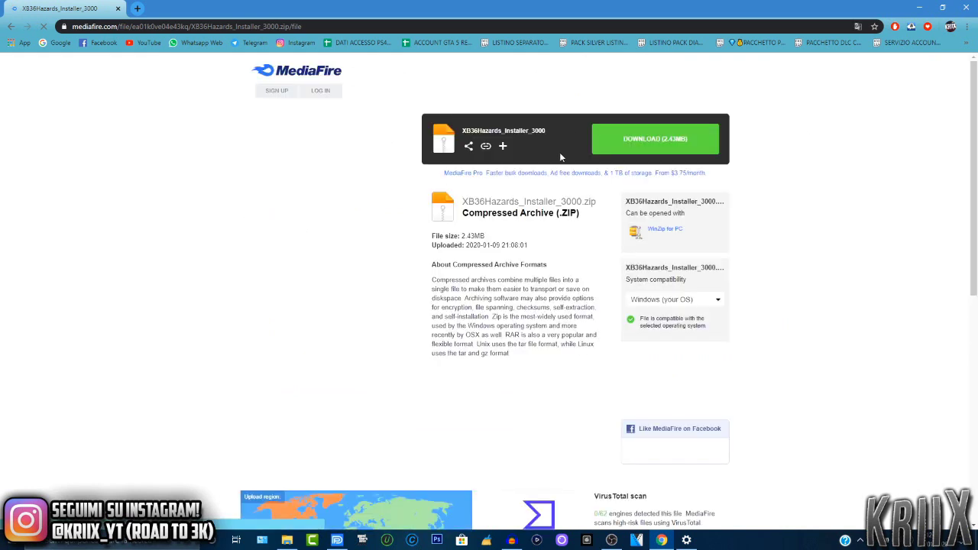
pyautogui.click(664, 143)
# Open the browser's downloads list and highlight the XB36Hazards_Installer_3000.zip entry.
pyautogui.hotkey('ctrl', 'j')
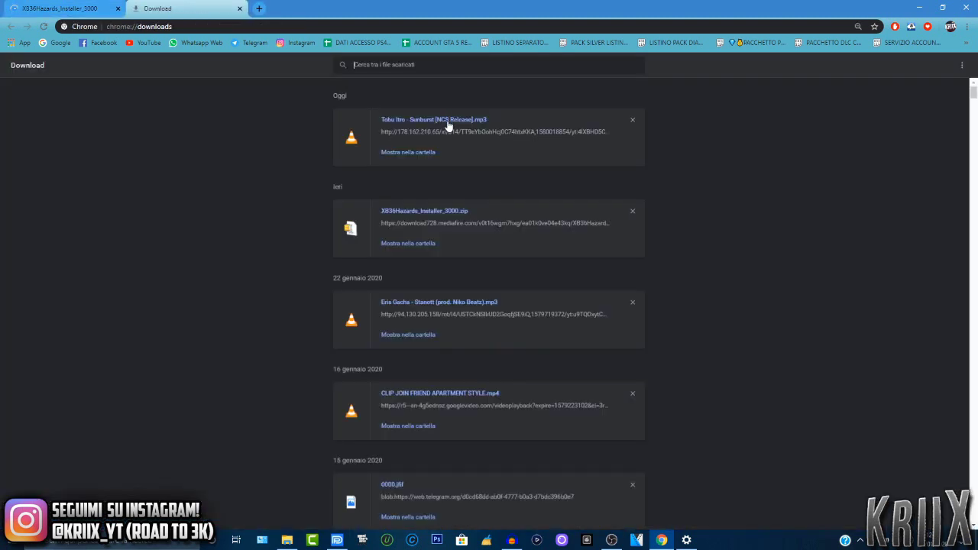
pyautogui.moveTo(482, 210); pyautogui.dragTo(381, 213)
pyautogui.click(494, 202)
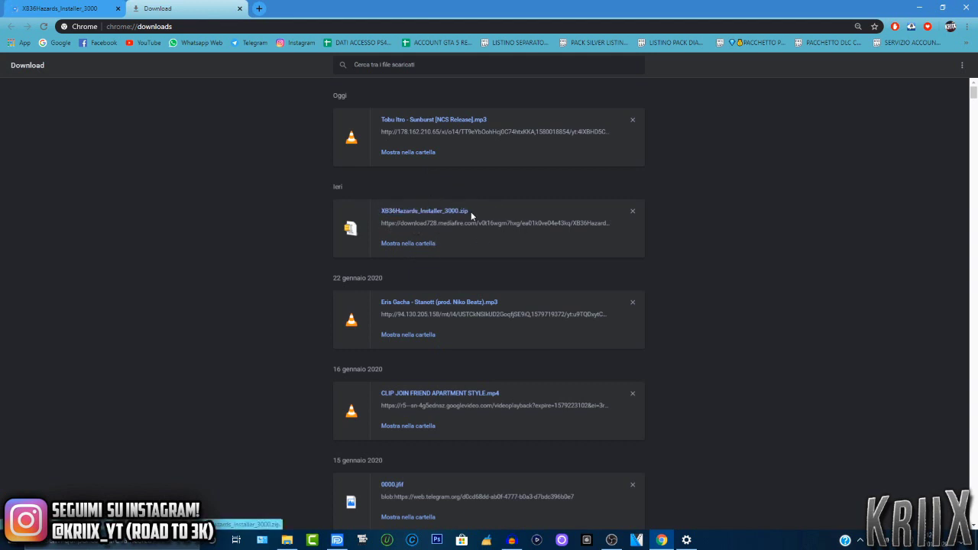
pyautogui.moveTo(476, 213); pyautogui.dragTo(434, 211)
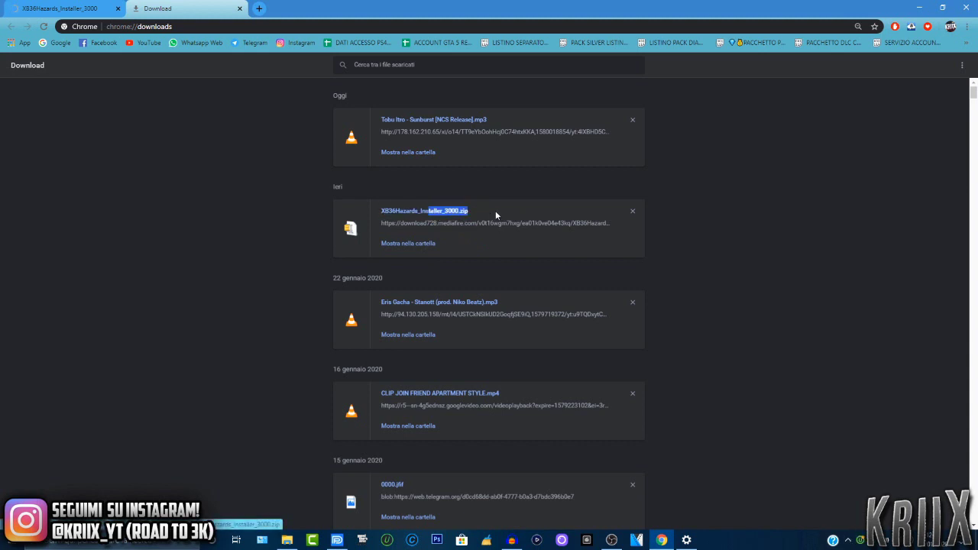
# Dismiss the IObit Uninstaller leftovers notice and show the new XB36Hazards_Installer_3000.zip download in its folder.
pyautogui.click(495, 211)
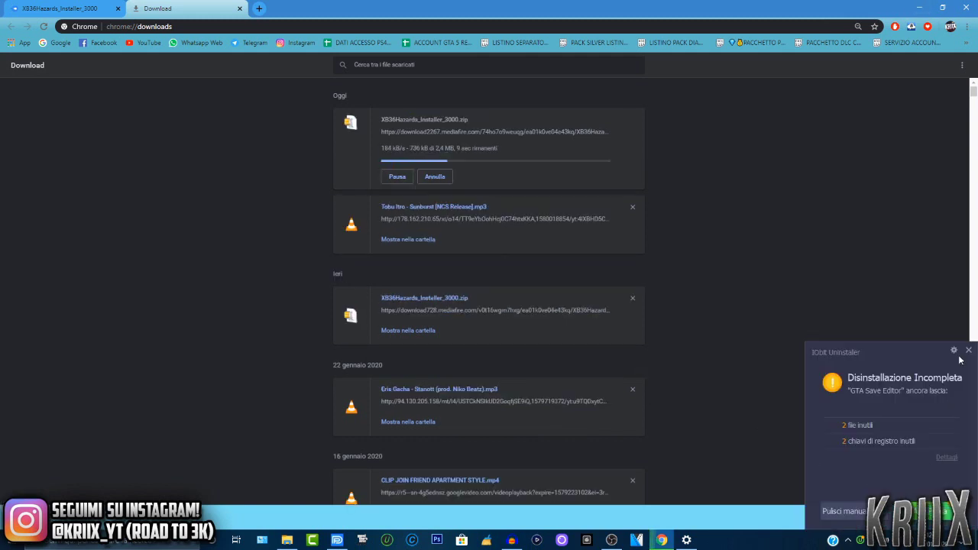
pyautogui.click(955, 348)
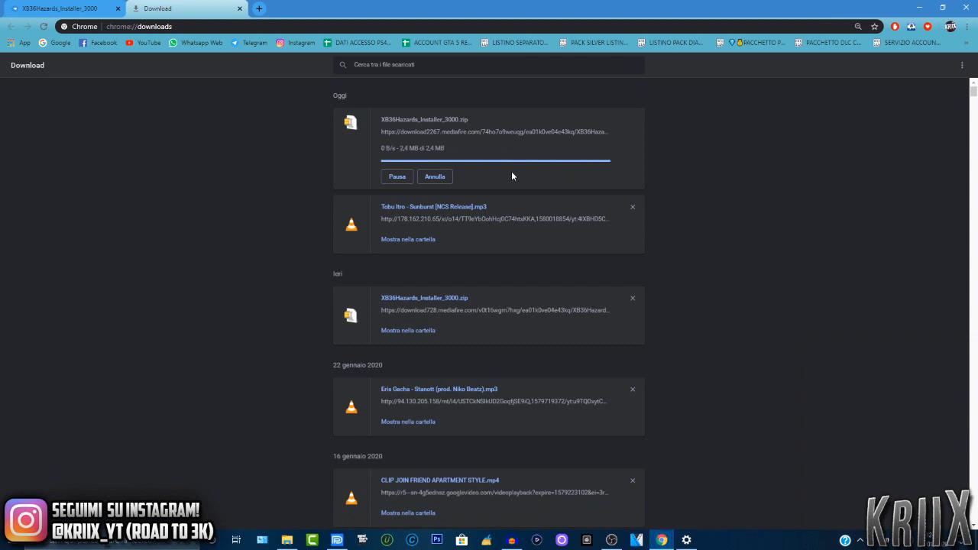
pyautogui.click(408, 152)
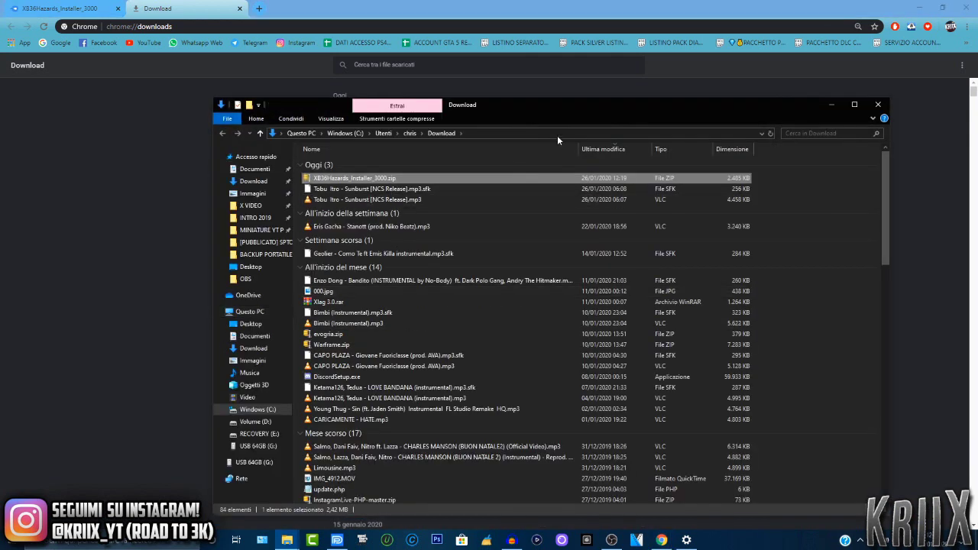
pyautogui.moveTo(532, 104); pyautogui.dragTo(467, 100)
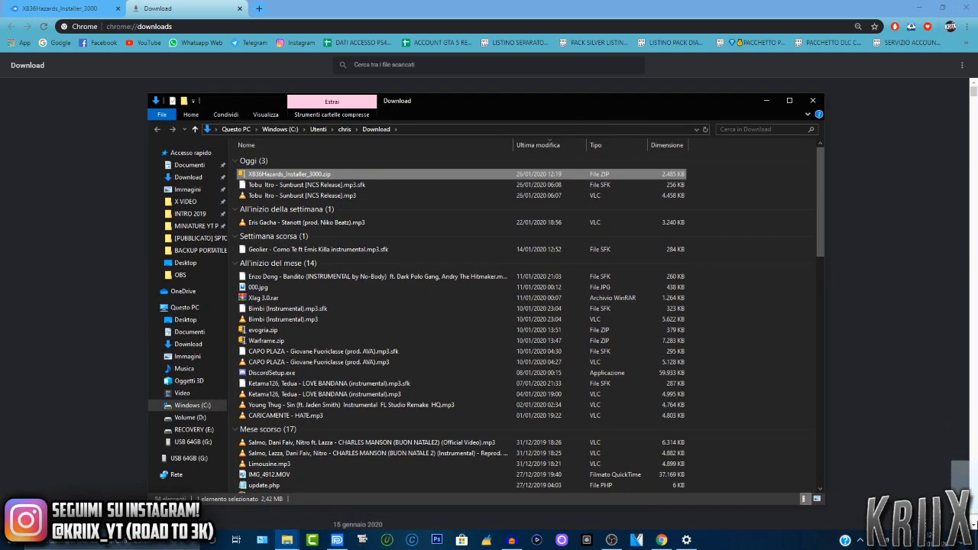
# Copy XB36Hazards_Installer_3000.zip onto the desktop and extract its contents there.
pyautogui.click(977, 548)
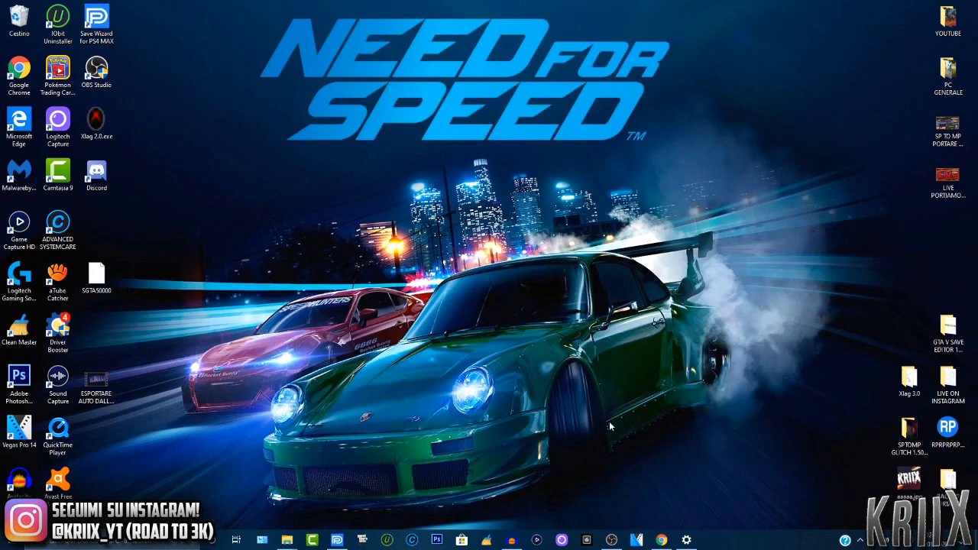
pyautogui.hotkey('ctrl', 'v')
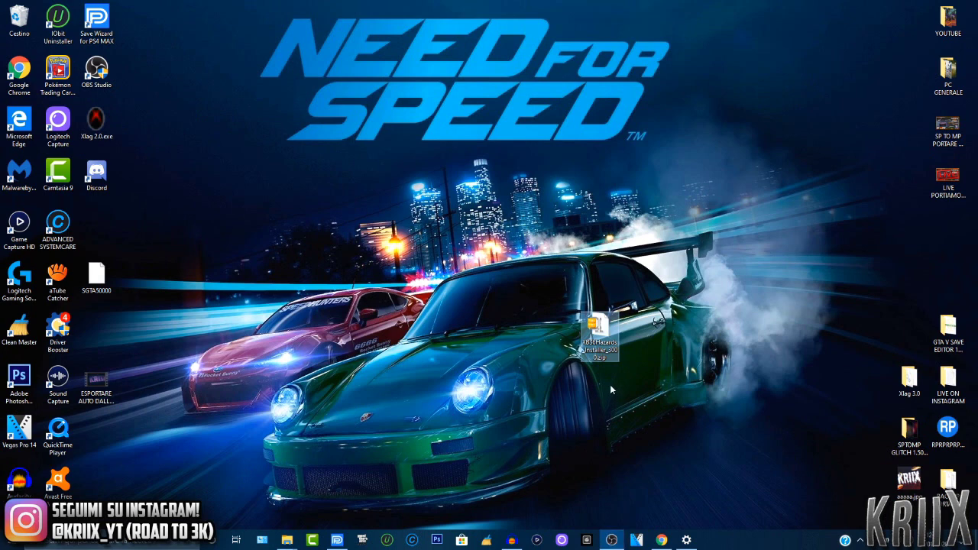
pyautogui.moveTo(599, 336); pyautogui.dragTo(638, 284)
pyautogui.rightClick(633, 284)
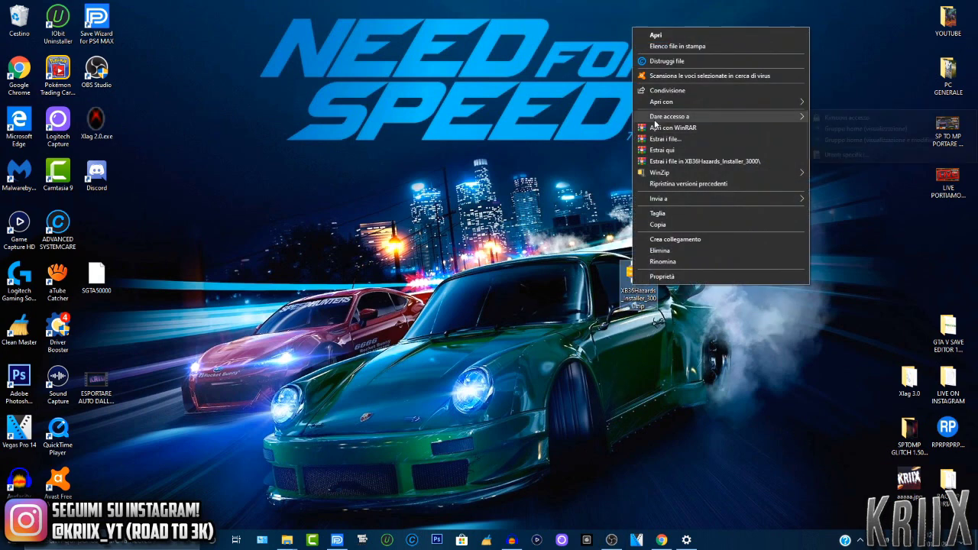
pyautogui.click(679, 150)
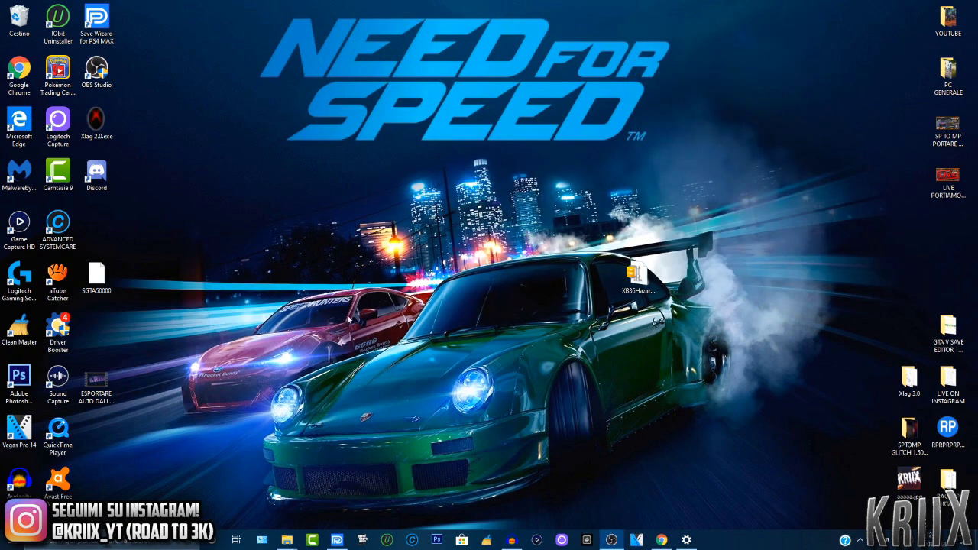
# Place the extracted XB36Hazards Installer.exe beside the zip on the desktop and run it as administrator, approving the elevation request.
pyautogui.moveTo(103, 233); pyautogui.dragTo(451, 179)
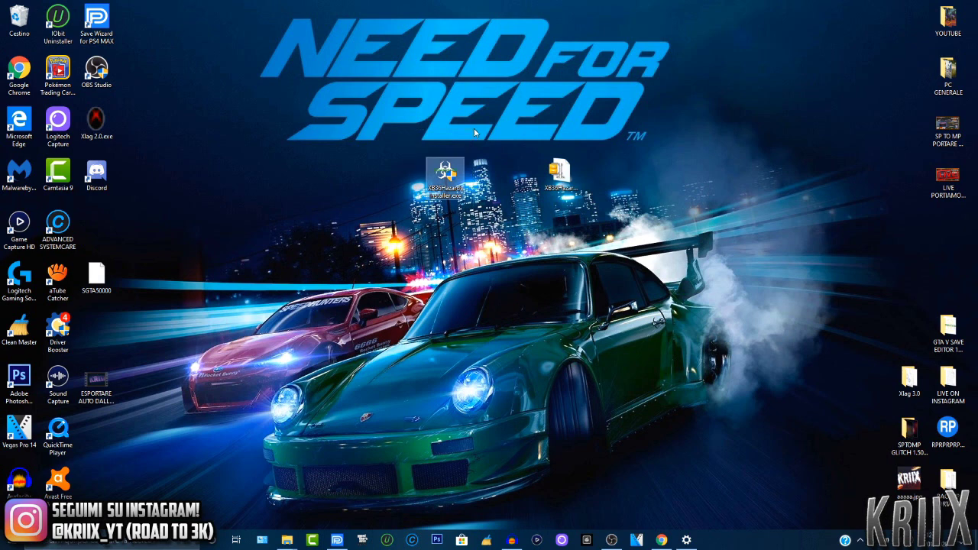
pyautogui.moveTo(446, 169); pyautogui.dragTo(484, 173)
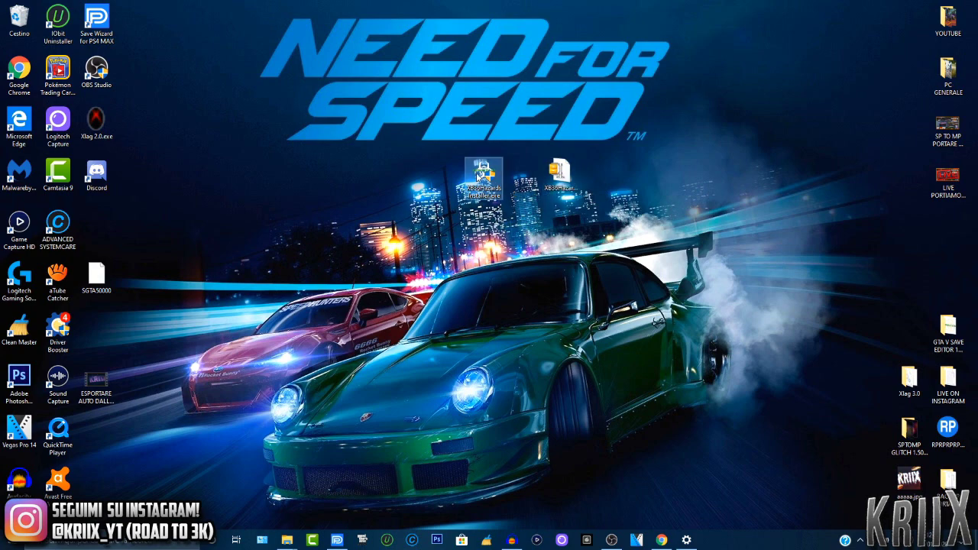
pyautogui.rightClick(478, 174)
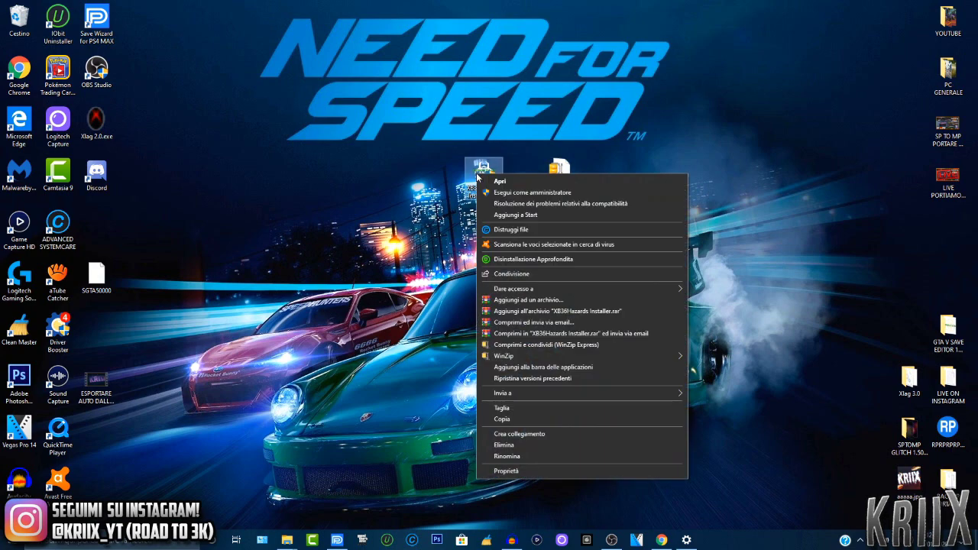
pyautogui.click(544, 197)
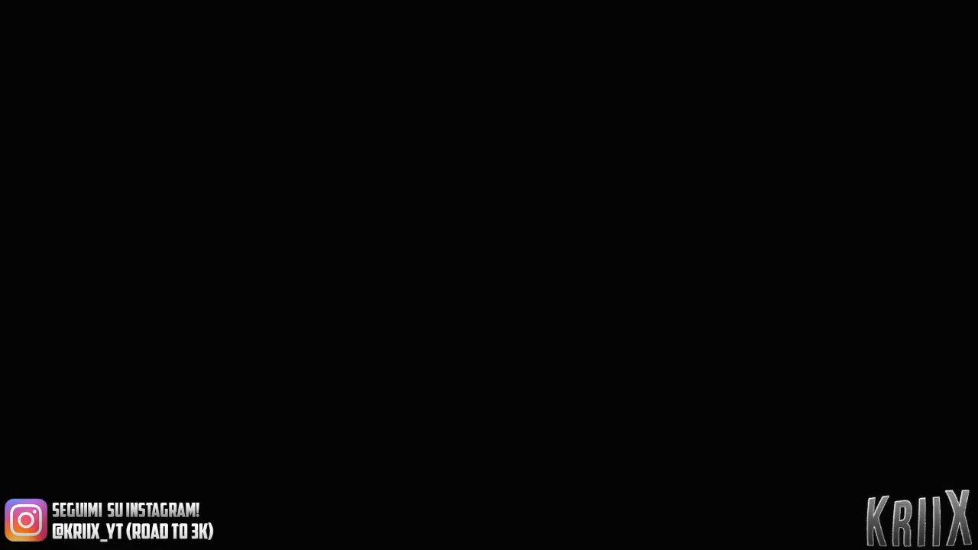
pyautogui.click(522, 288)
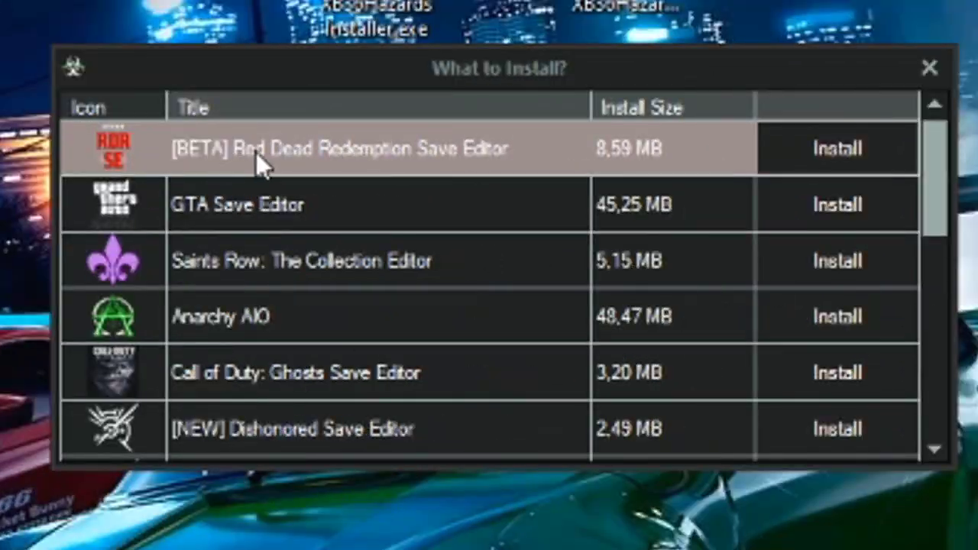
# Choose GTA Save Editor from the installer's list of editors and confirm its installation.
pyautogui.scroll(-4, 677, 192)
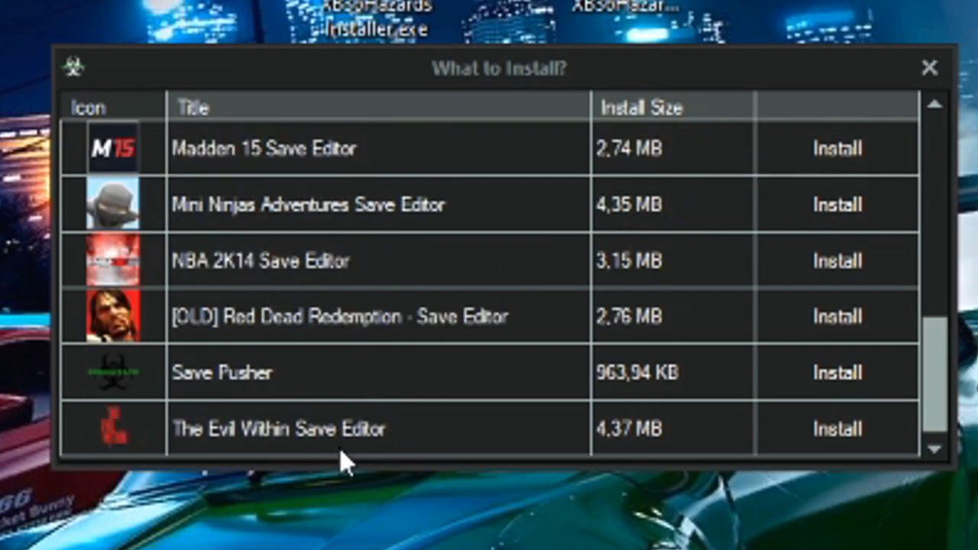
pyautogui.scroll(4, 341, 454)
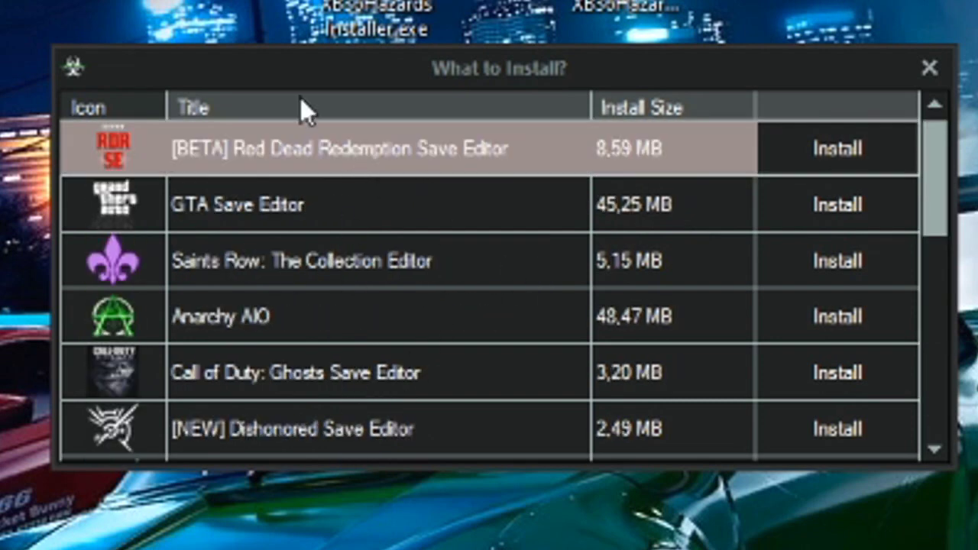
pyautogui.click(214, 215)
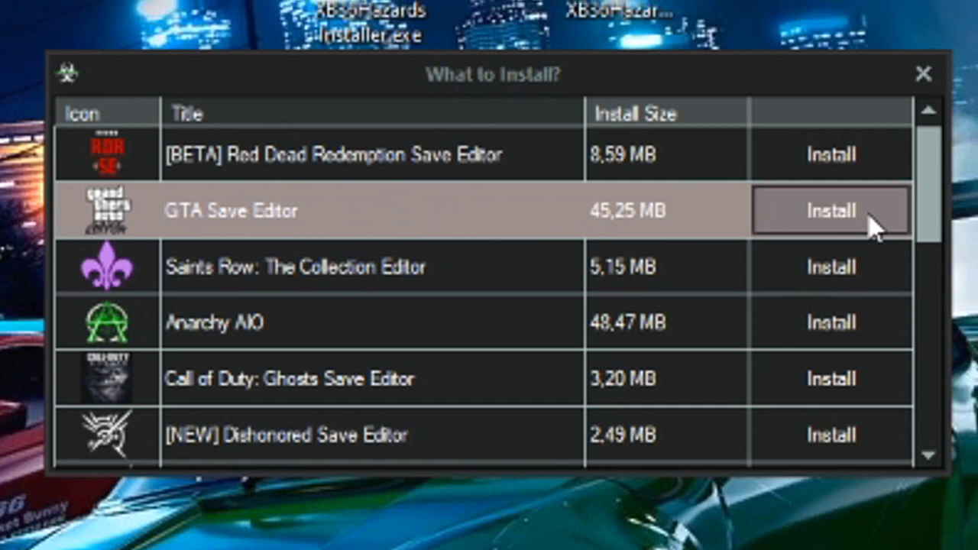
pyautogui.click(873, 225)
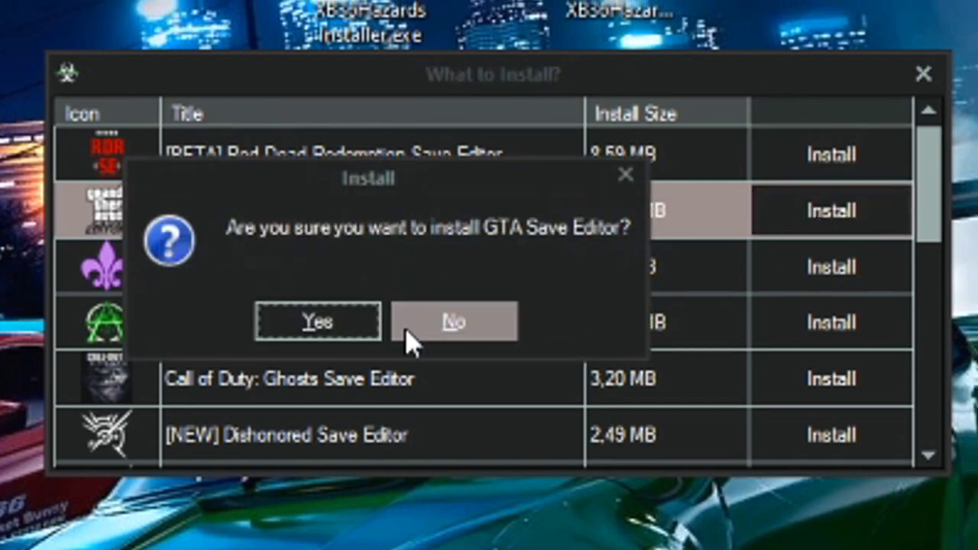
pyautogui.moveTo(448, 198); pyautogui.dragTo(494, 249)
pyautogui.moveTo(616, 237); pyautogui.dragTo(751, 166)
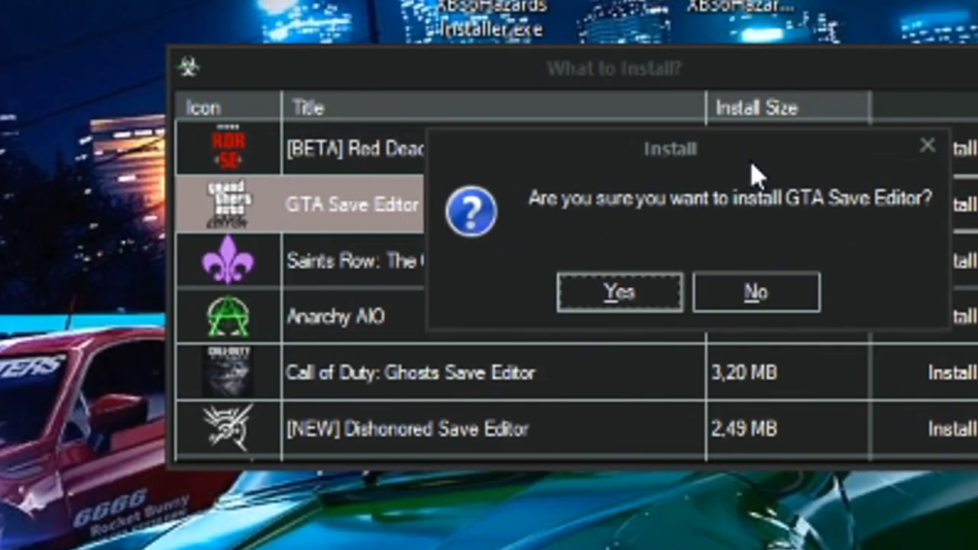
pyautogui.click(611, 283)
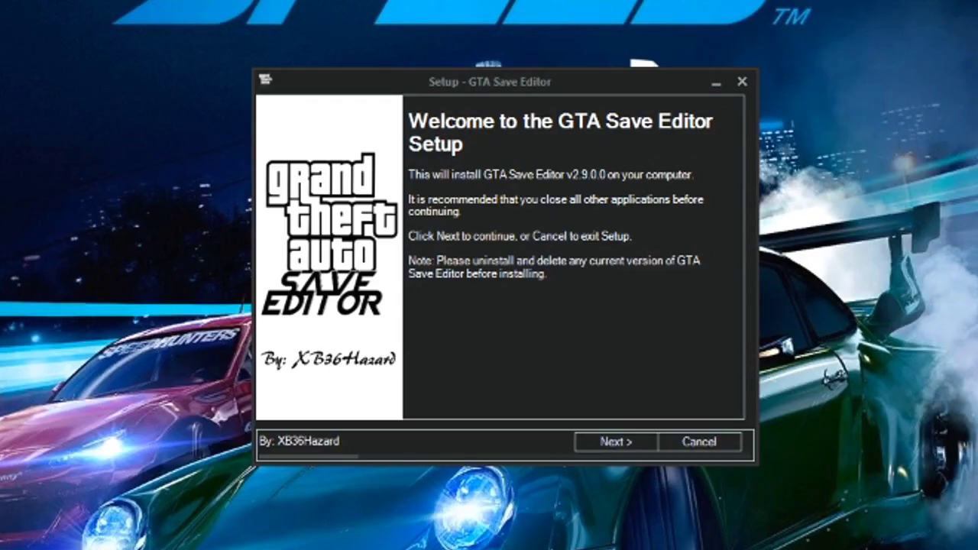
# Install GTA Save Editor v2.9.0.0 through the setup wizard, keeping the destination C:\Program Files\GTA Save Editor.
pyautogui.moveTo(502, 79); pyautogui.dragTo(555, 78)
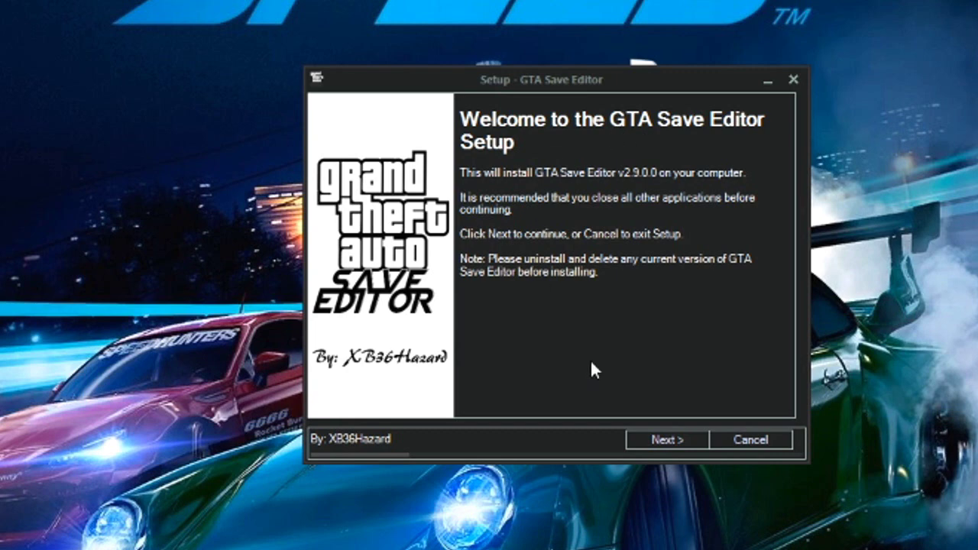
pyautogui.click(662, 443)
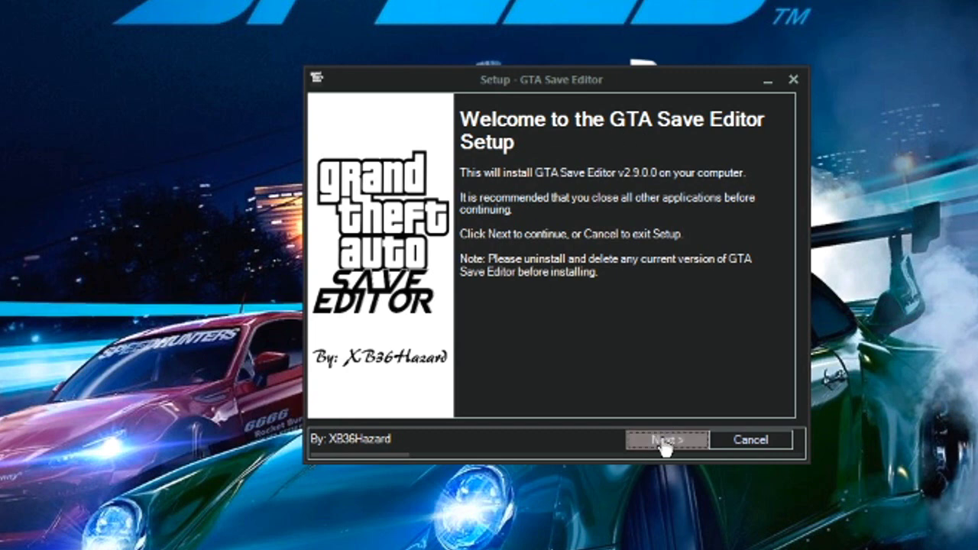
pyautogui.click(671, 444)
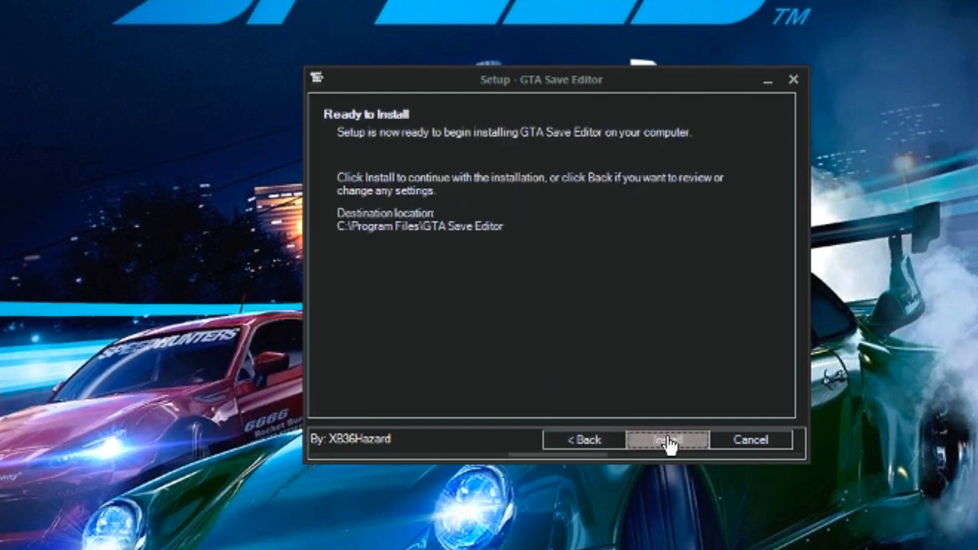
pyautogui.click(668, 445)
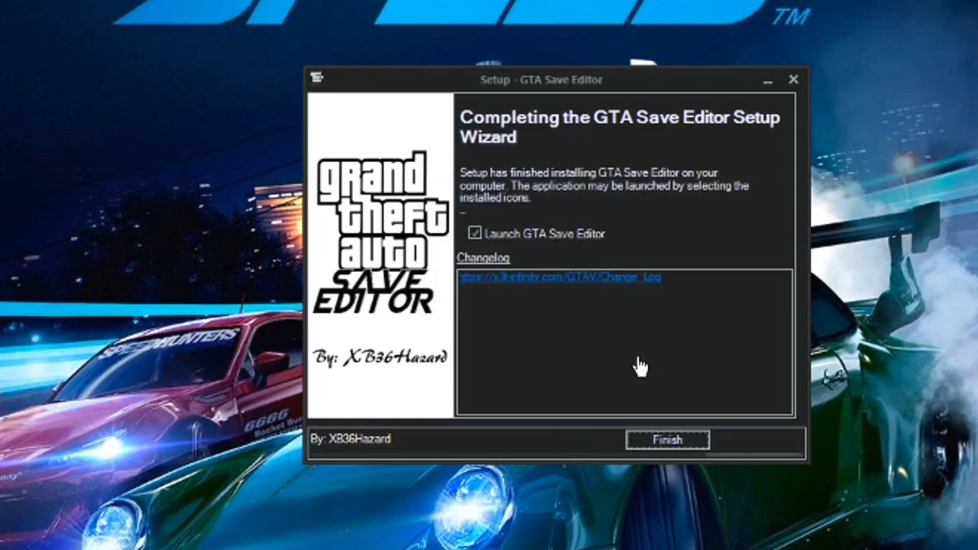
# Finish the setup with Launch GTA Save Editor enabled and reposition the editor's game selection window.
pyautogui.moveTo(575, 78)
pyautogui.mouseDown()
pyautogui.moveTo(585, 84)
pyautogui.moveTo(563, 77)
pyautogui.mouseUp()
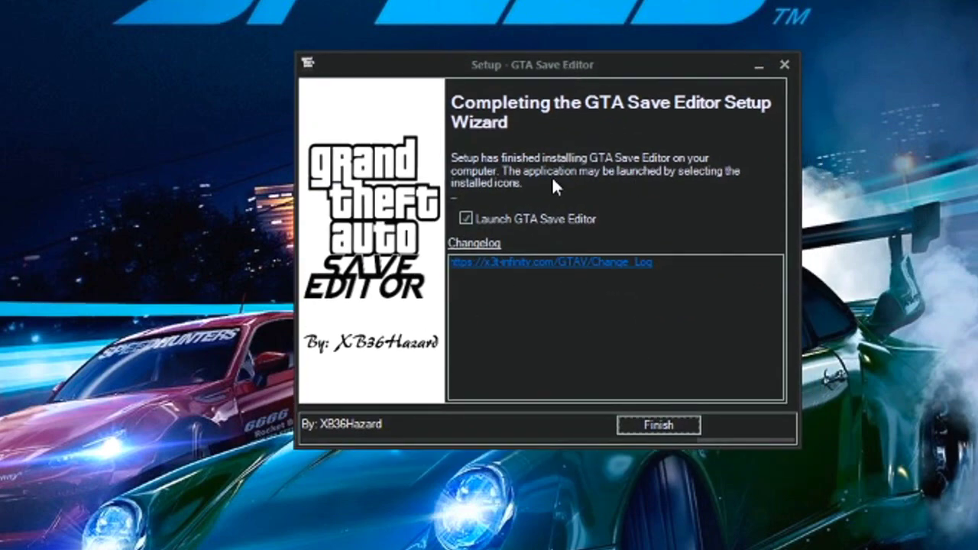
pyautogui.moveTo(593, 59); pyautogui.dragTo(631, 107)
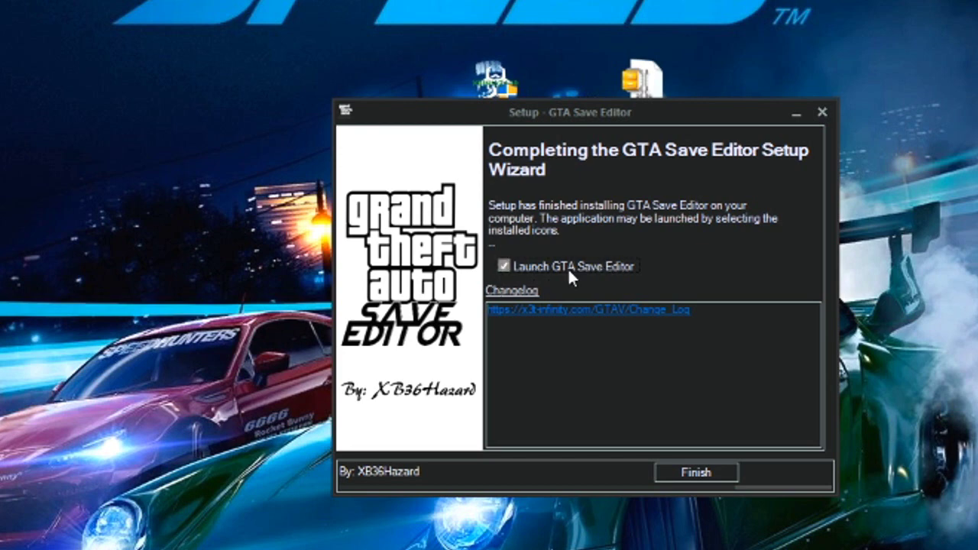
pyautogui.click(696, 474)
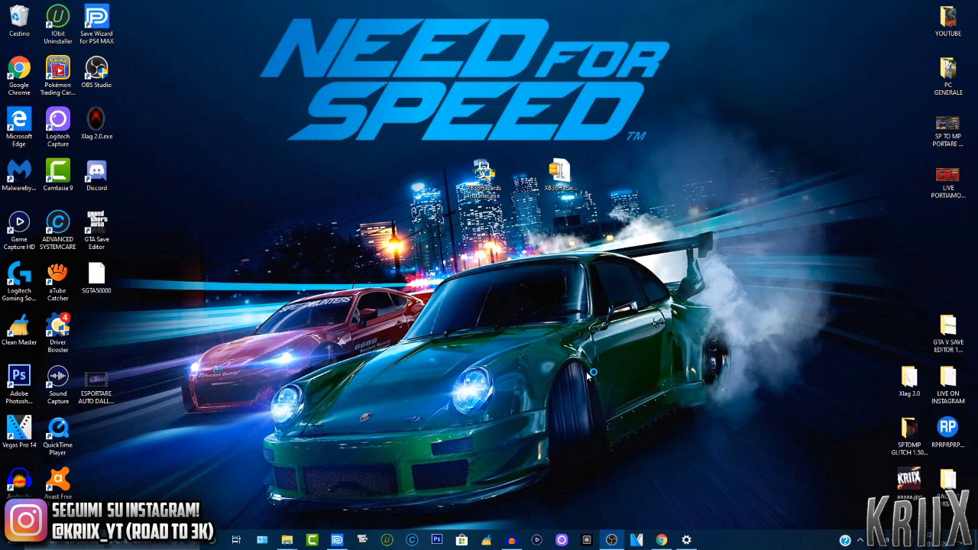
pyautogui.click(560, 174)
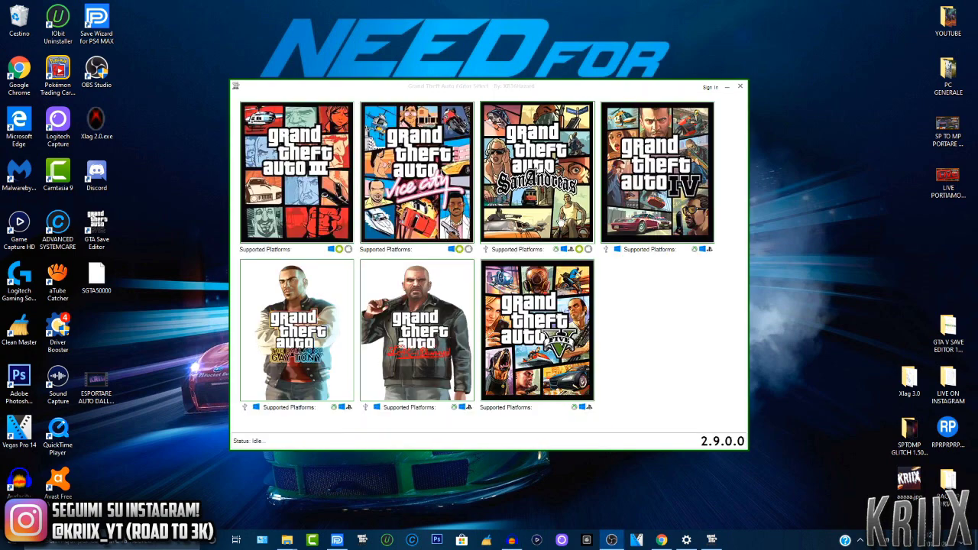
pyautogui.moveTo(536, 93); pyautogui.dragTo(557, 86)
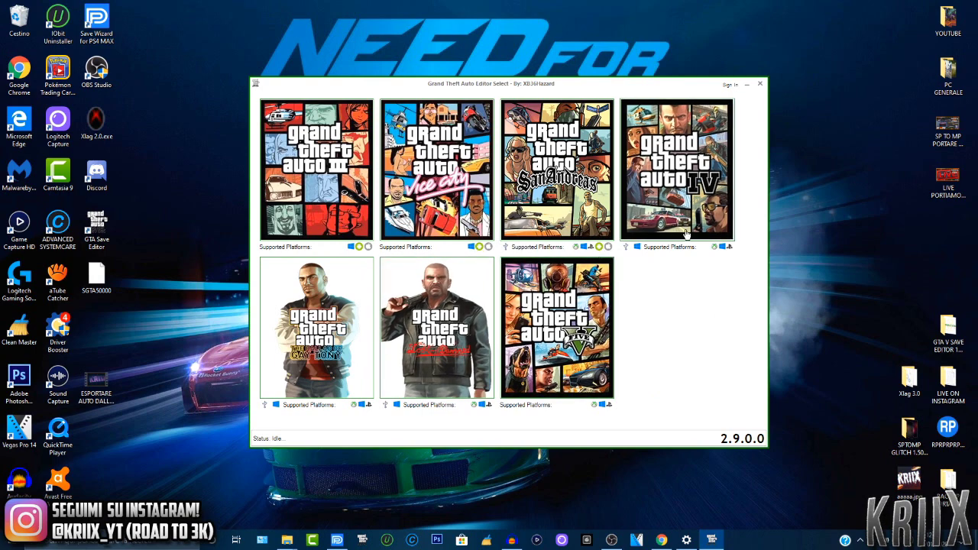
# Open the Grand Theft Auto V editor and select the desktop file SGTA50000 in its dialog for opening a game save.
pyautogui.click(568, 336)
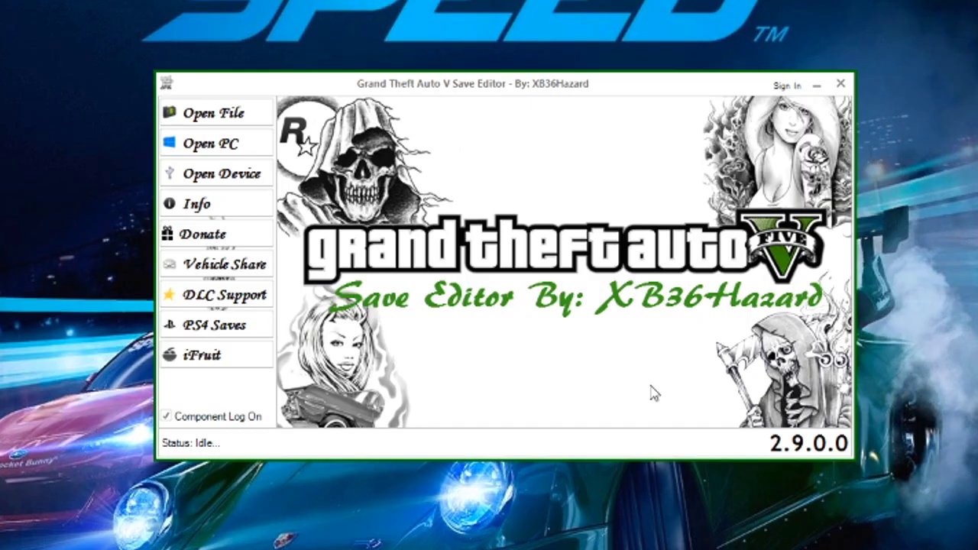
pyautogui.moveTo(582, 92); pyautogui.dragTo(646, 127)
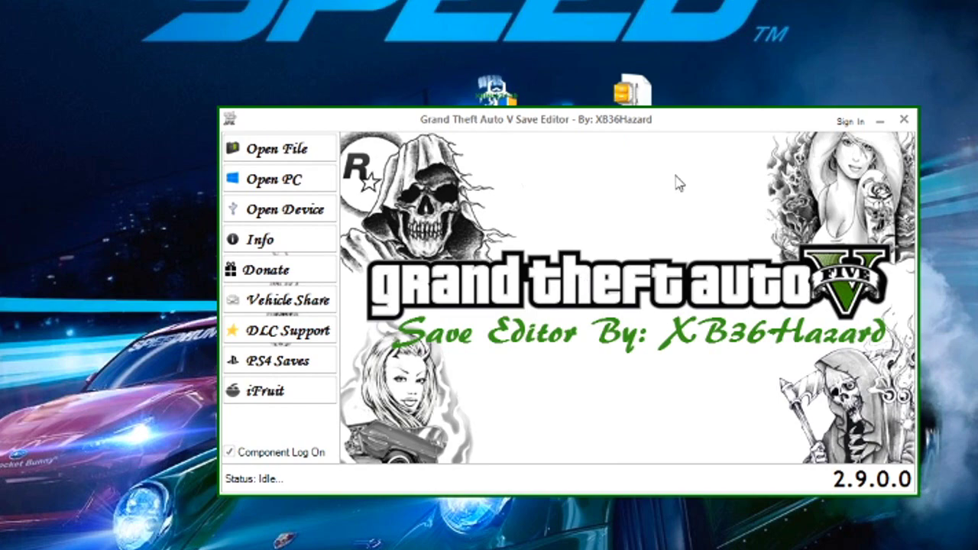
pyautogui.click(297, 147)
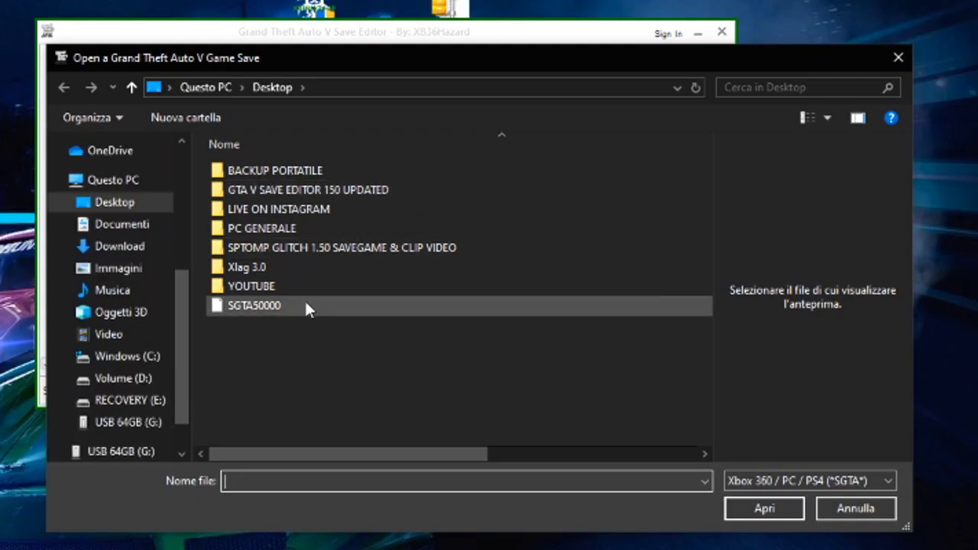
pyautogui.click(304, 305)
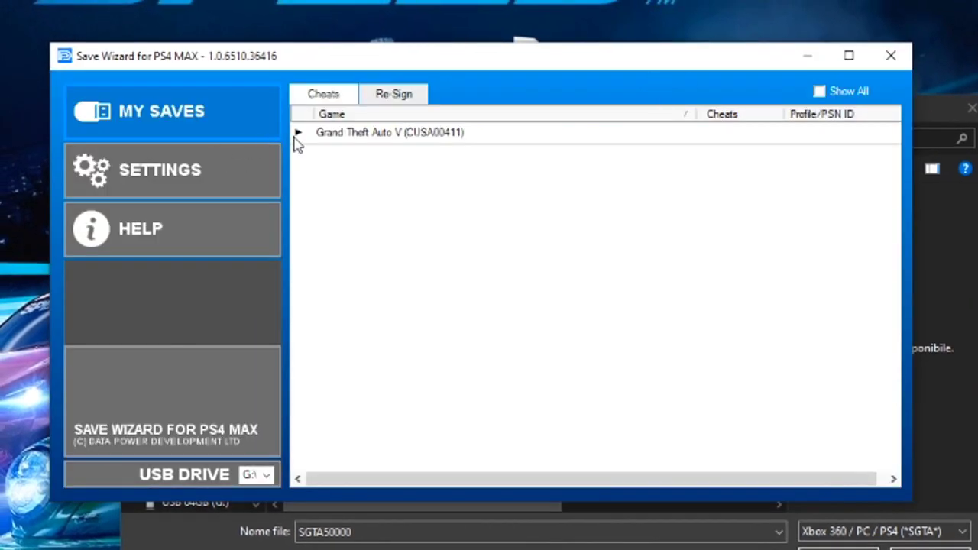
# In Save Wizard for PS4 MAX, expand the Grand Theft Auto V saves, view a Current Game Progress save's options, and minimize the program.
pyautogui.click(295, 139)
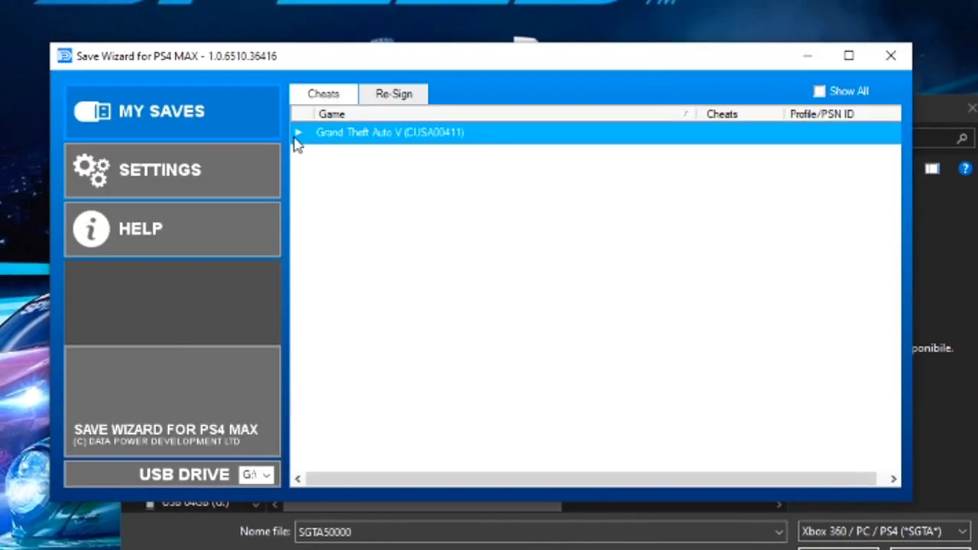
pyautogui.click(297, 138)
pyautogui.rightClick(706, 419)
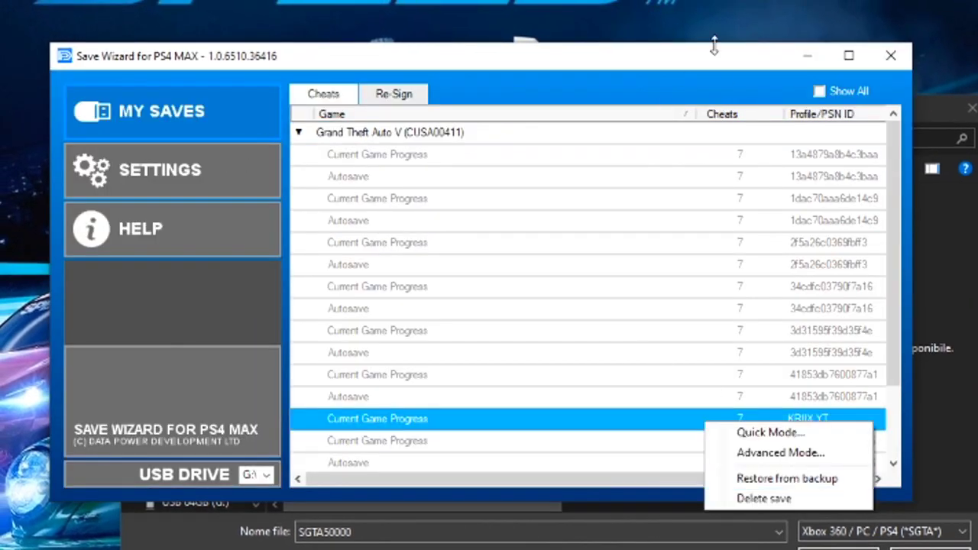
pyautogui.click(789, 478)
pyautogui.click(806, 56)
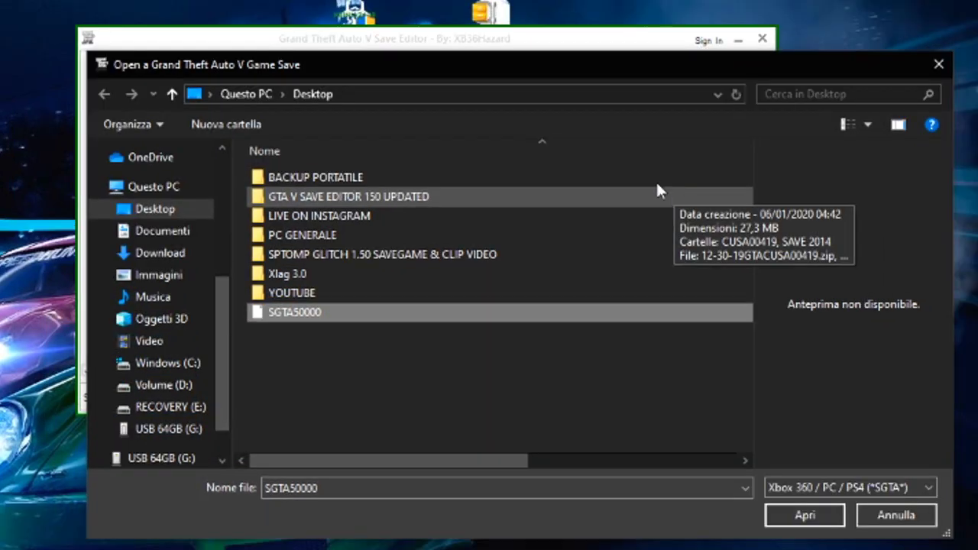
# Open the desktop save SGTA50000 in the editor and decline making a backup before editing.
pyautogui.moveTo(609, 121); pyautogui.dragTo(598, 88)
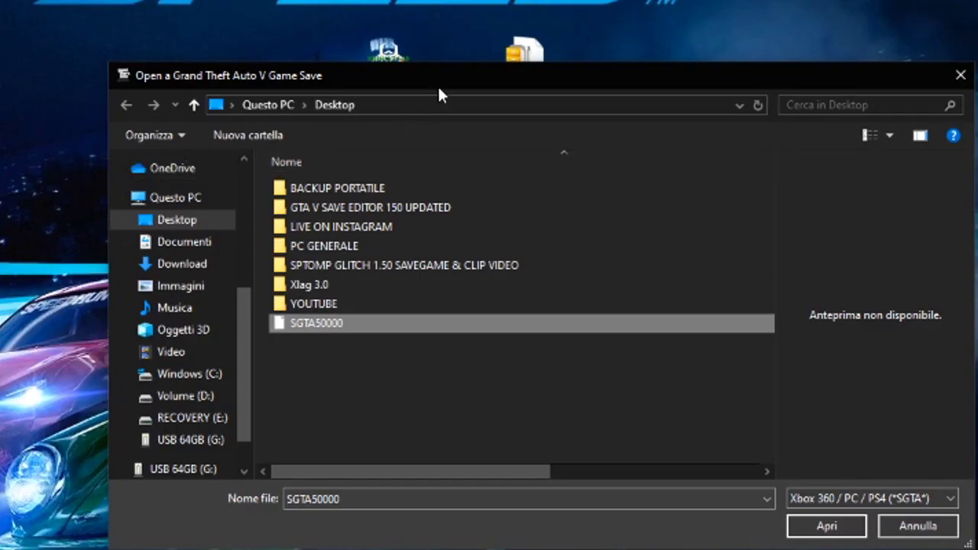
pyautogui.moveTo(438, 85); pyautogui.dragTo(376, 78)
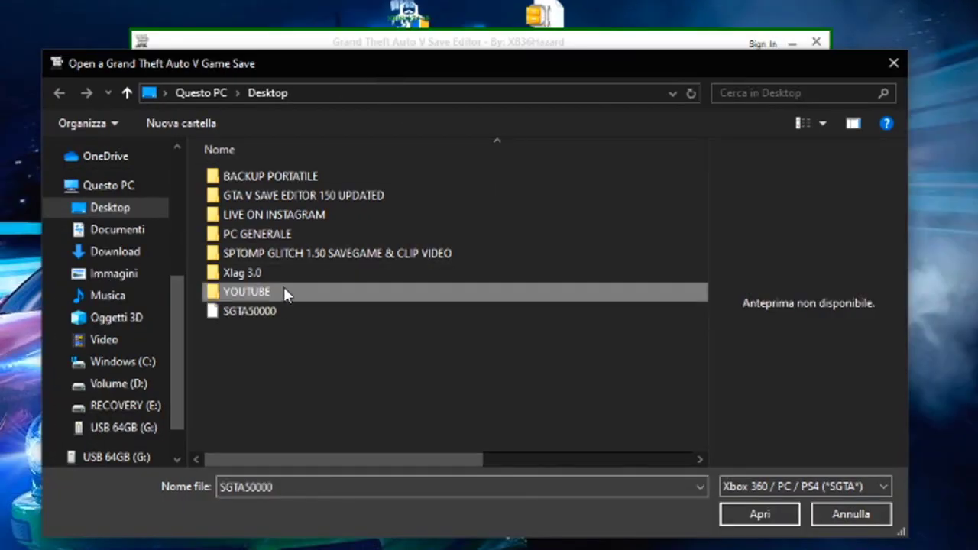
pyautogui.doubleClick(262, 315)
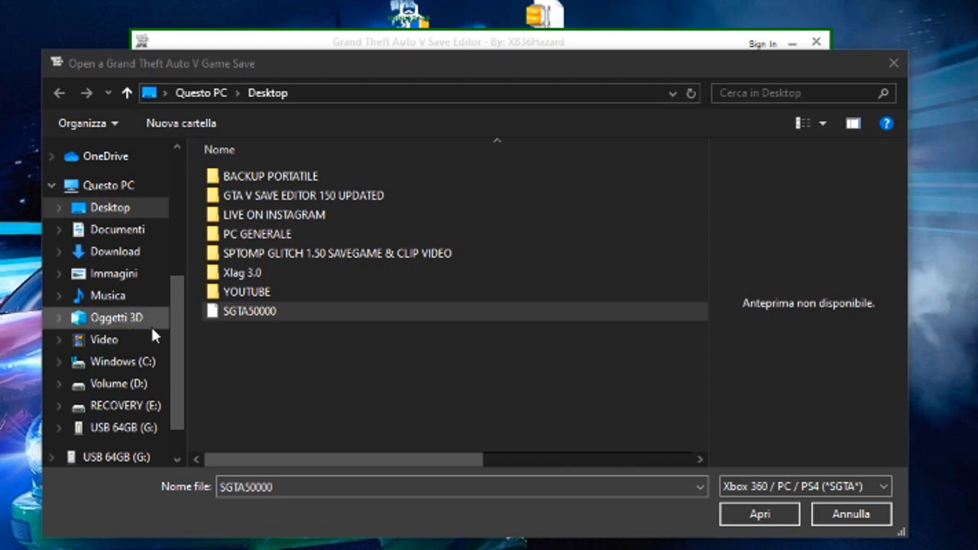
pyautogui.doubleClick(303, 314)
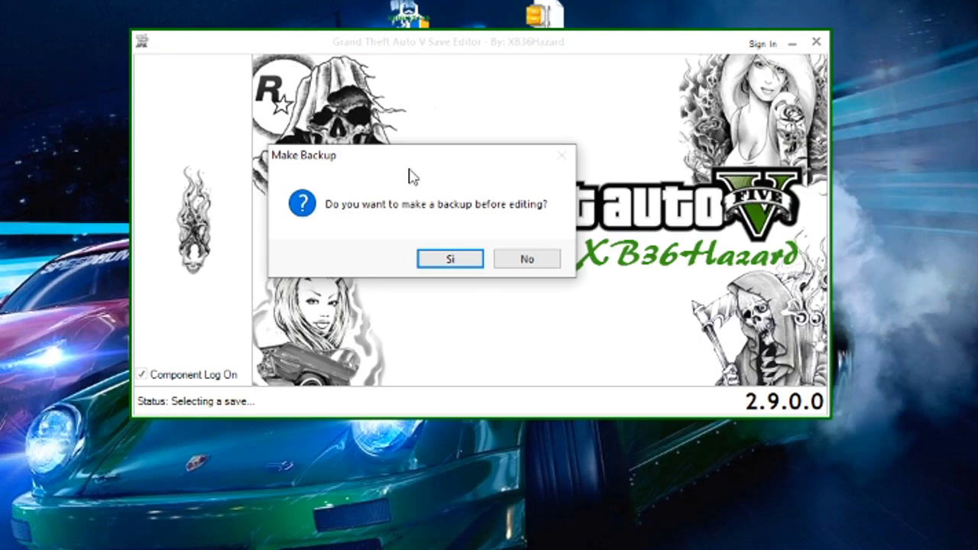
pyautogui.moveTo(421, 168); pyautogui.dragTo(456, 173)
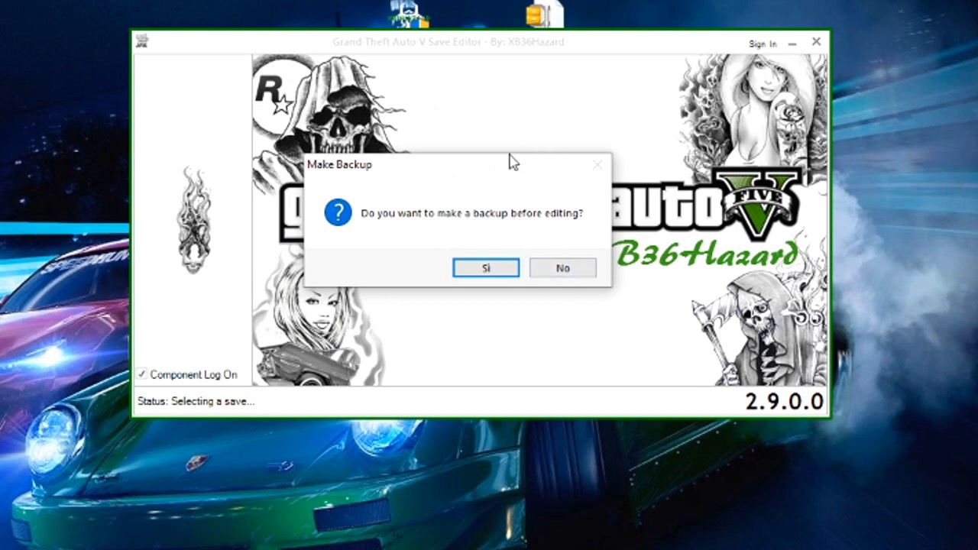
pyautogui.click(578, 272)
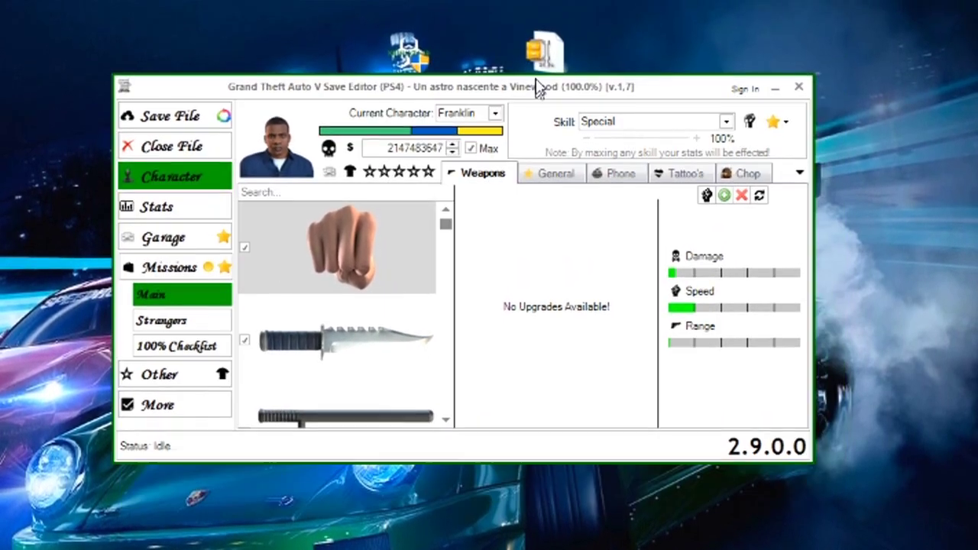
# Review Franklin's money, General settings and Weapons list in the character editor.
pyautogui.moveTo(539, 87); pyautogui.dragTo(551, 50)
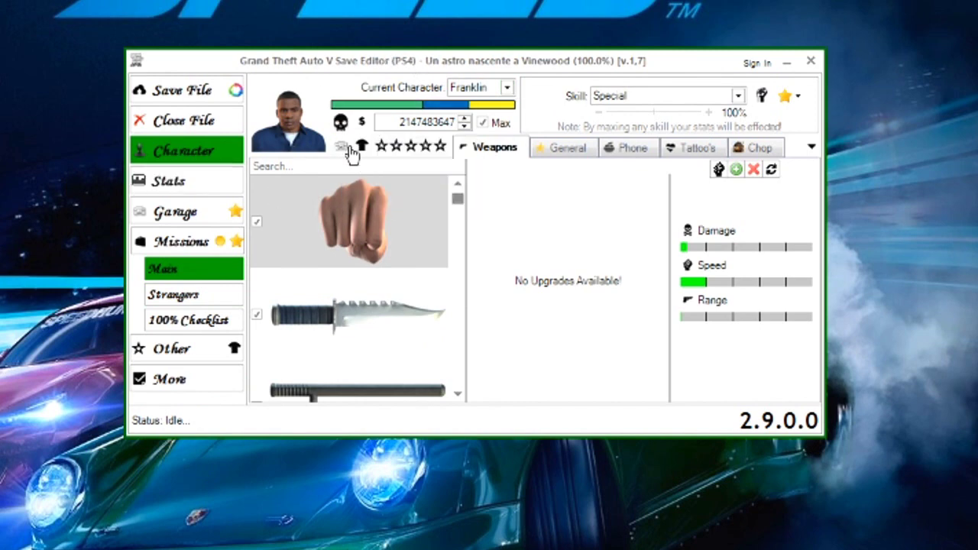
pyautogui.click(484, 124)
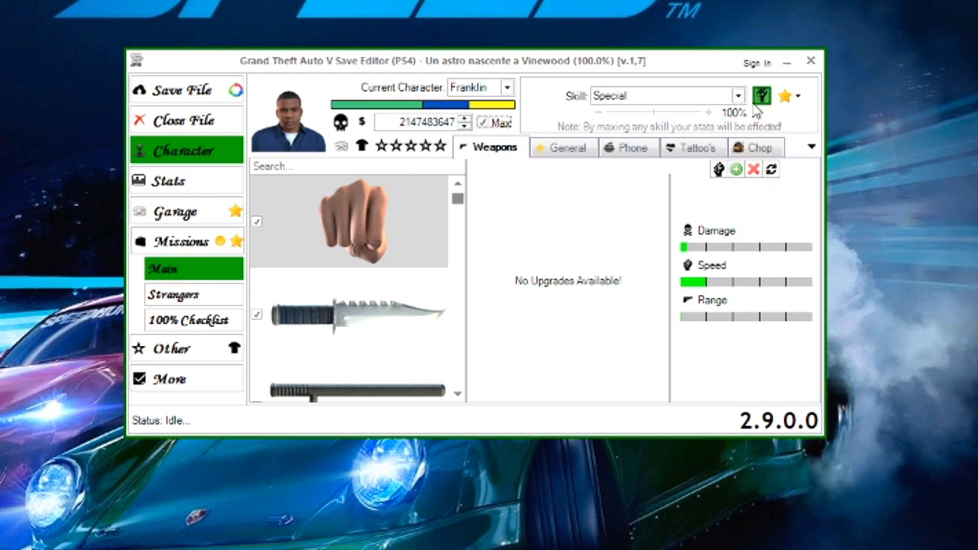
pyautogui.click(628, 147)
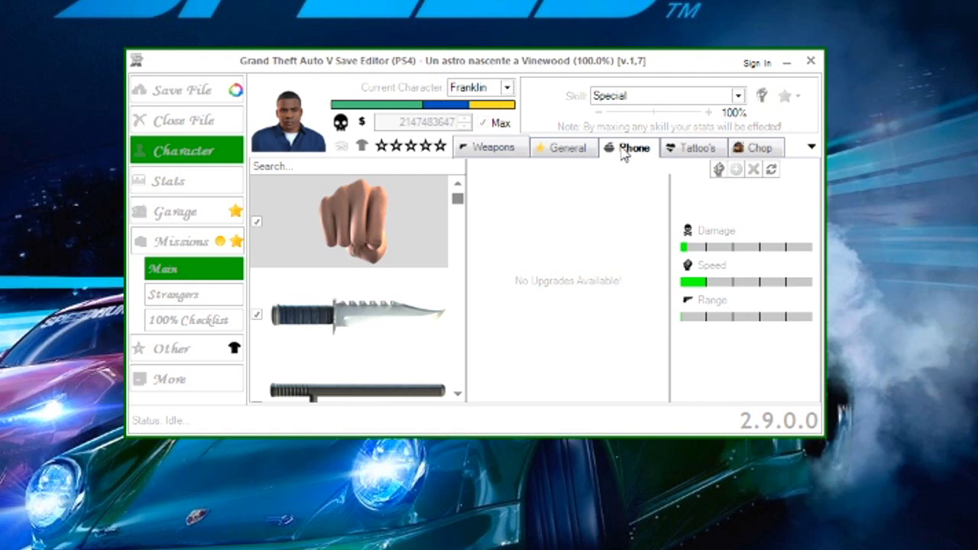
pyautogui.click(574, 155)
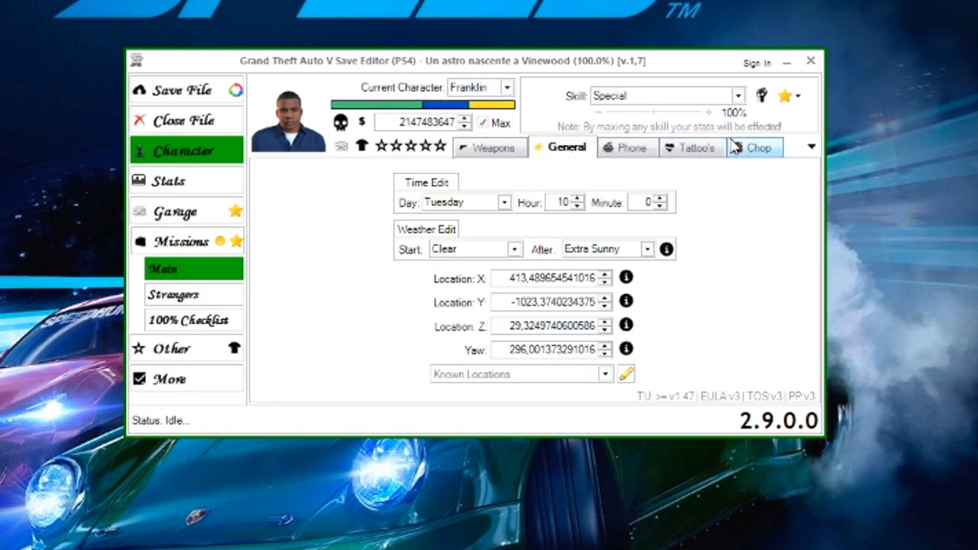
pyautogui.click(489, 148)
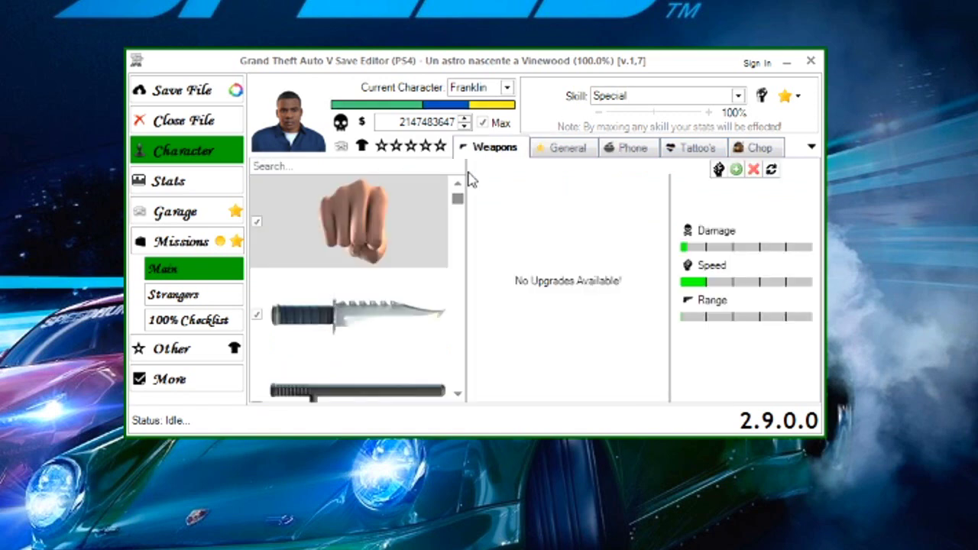
pyautogui.scroll(-3, 386, 330)
pyautogui.scroll(-3, 377, 326)
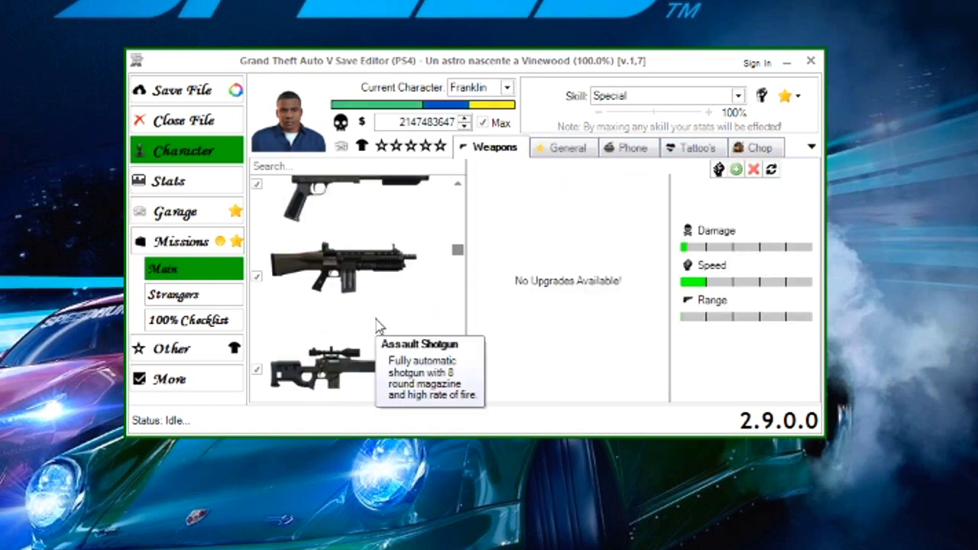
# Open the Garage editor, reposition the window, and keep Franklin as the character whose vehicles are edited.
pyautogui.click(179, 221)
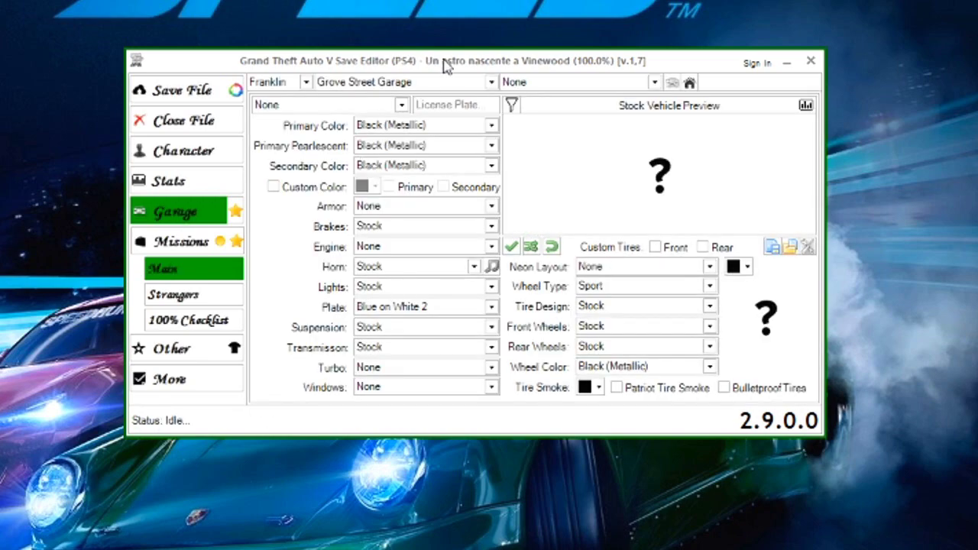
pyautogui.moveTo(444, 62)
pyautogui.mouseDown()
pyautogui.moveTo(547, 88)
pyautogui.moveTo(550, 99)
pyautogui.moveTo(535, 103)
pyautogui.mouseUp()
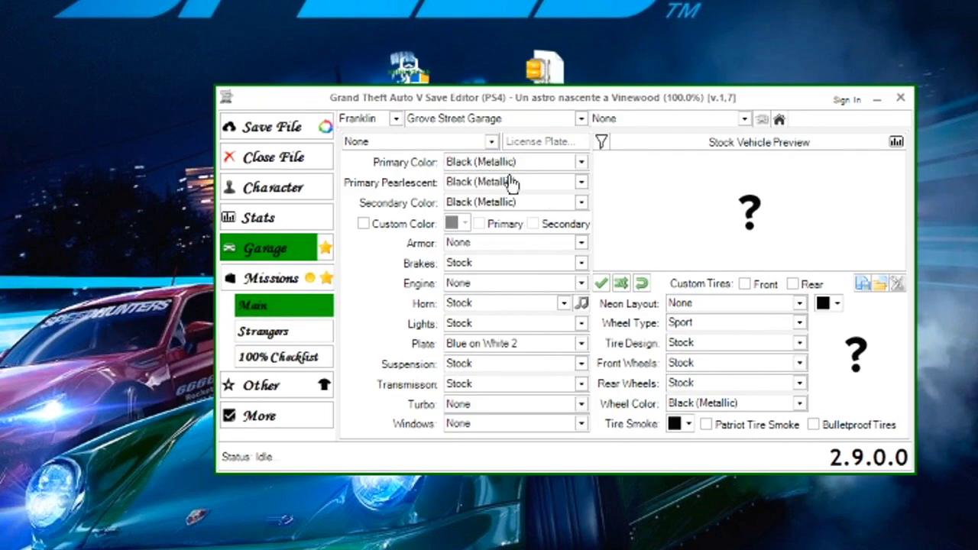
pyautogui.click(395, 120)
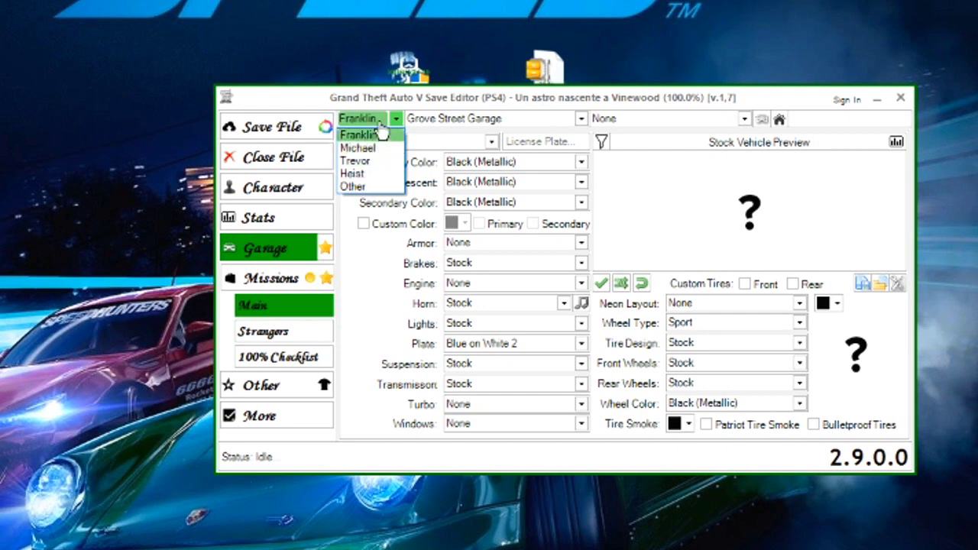
pyautogui.click(380, 133)
pyautogui.scroll(-1, 380, 127)
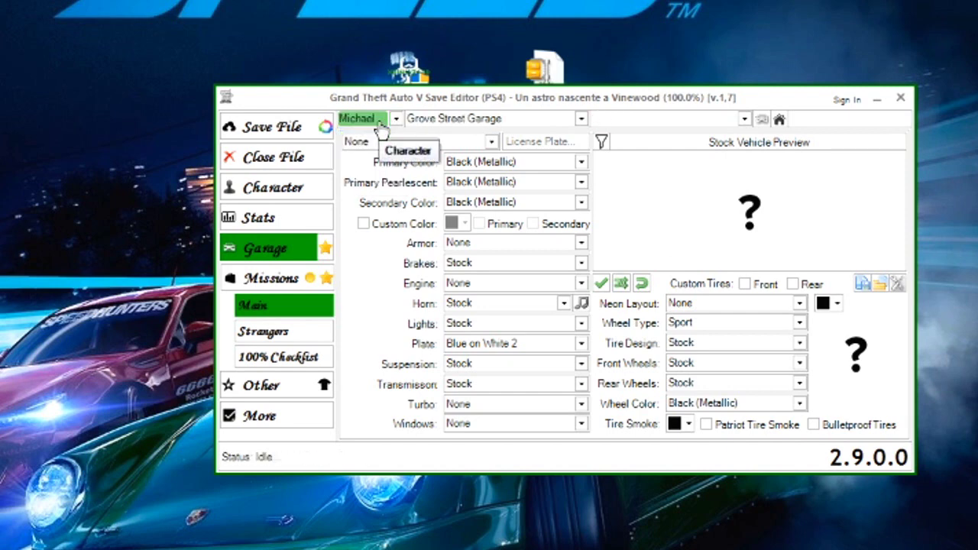
pyautogui.scroll(-1, 380, 126)
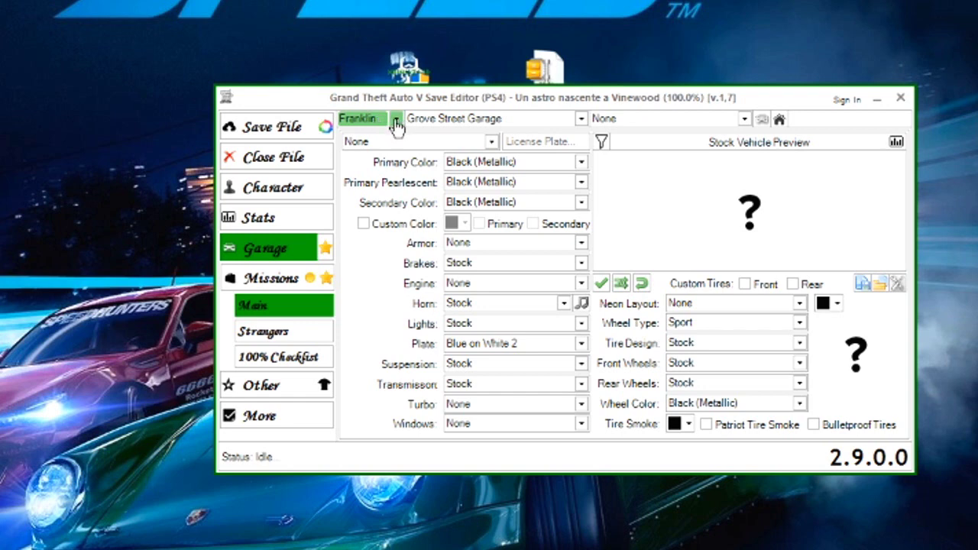
pyautogui.click(395, 122)
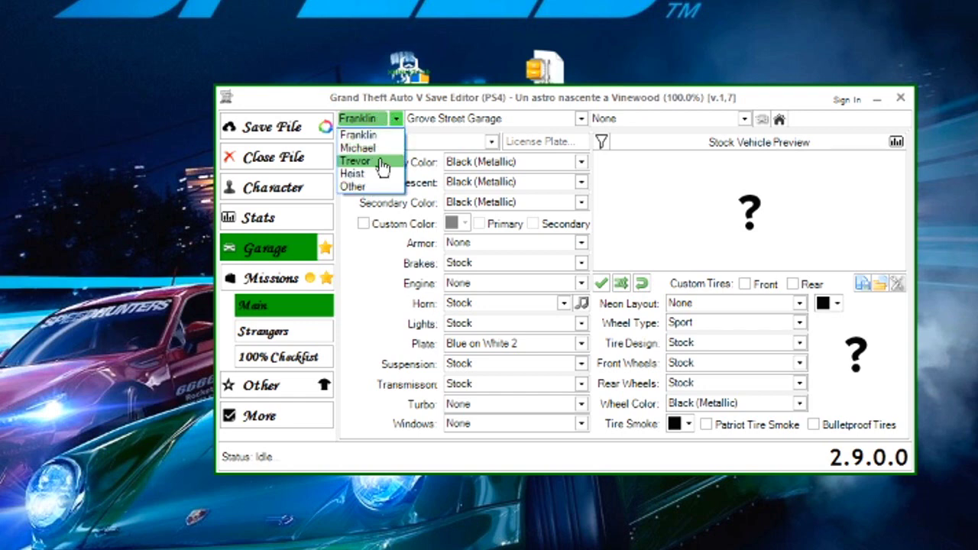
pyautogui.click(397, 136)
# Look at Franklin's vehicles stored in the Los Santos International Hangar, Vespucci Helipad and Car garages.
pyautogui.click(474, 121)
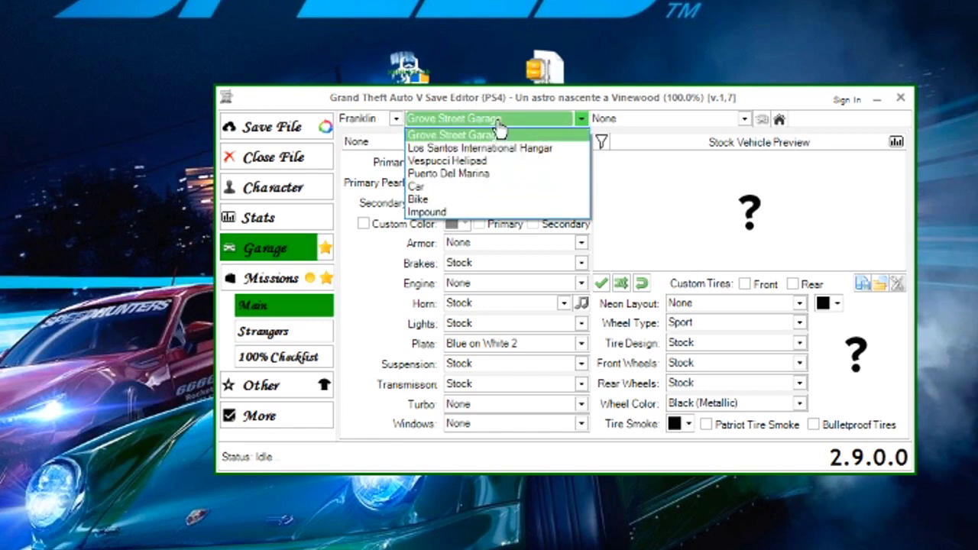
pyautogui.click(489, 148)
pyautogui.click(478, 119)
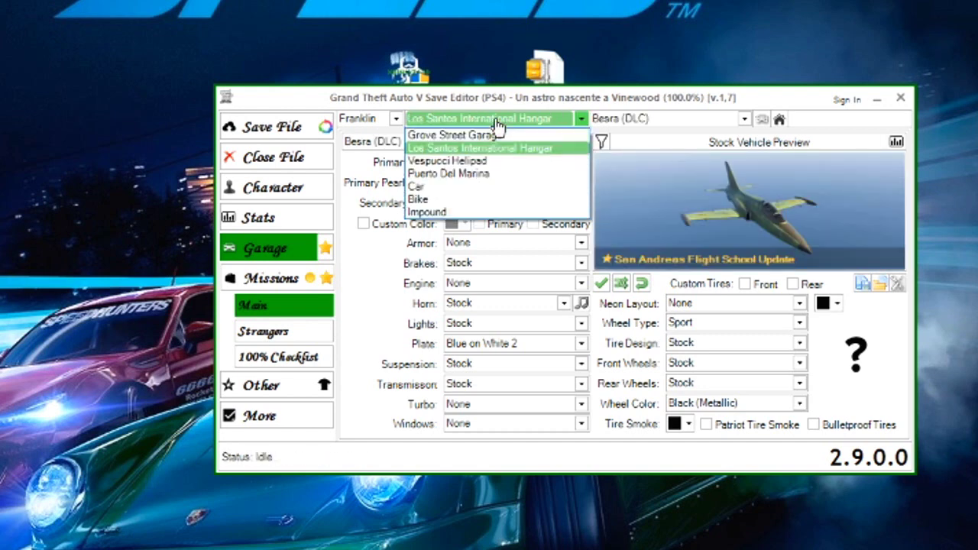
pyautogui.click(455, 161)
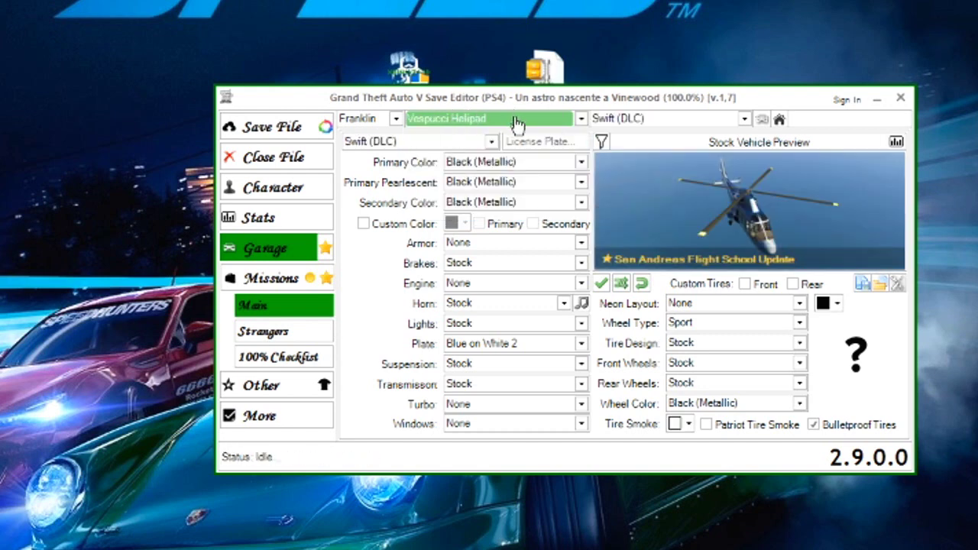
pyautogui.click(515, 120)
pyautogui.click(456, 187)
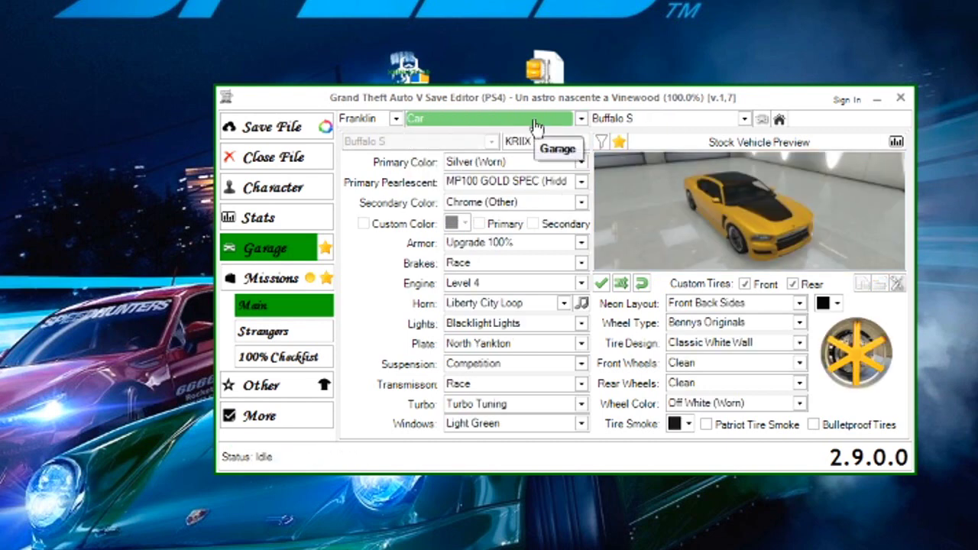
# Switch Franklin's garage to Impound to load his impounded vehicles.
pyautogui.click(523, 121)
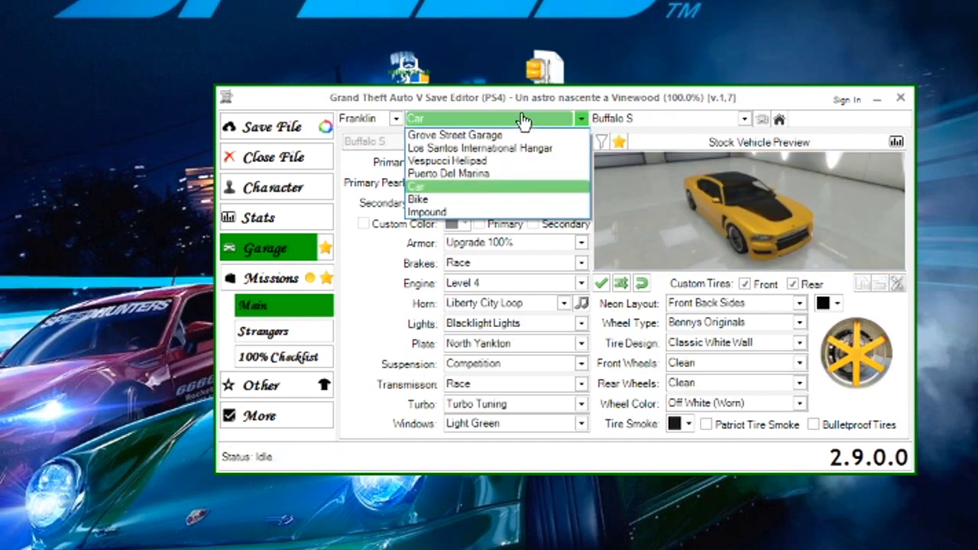
pyautogui.click(451, 212)
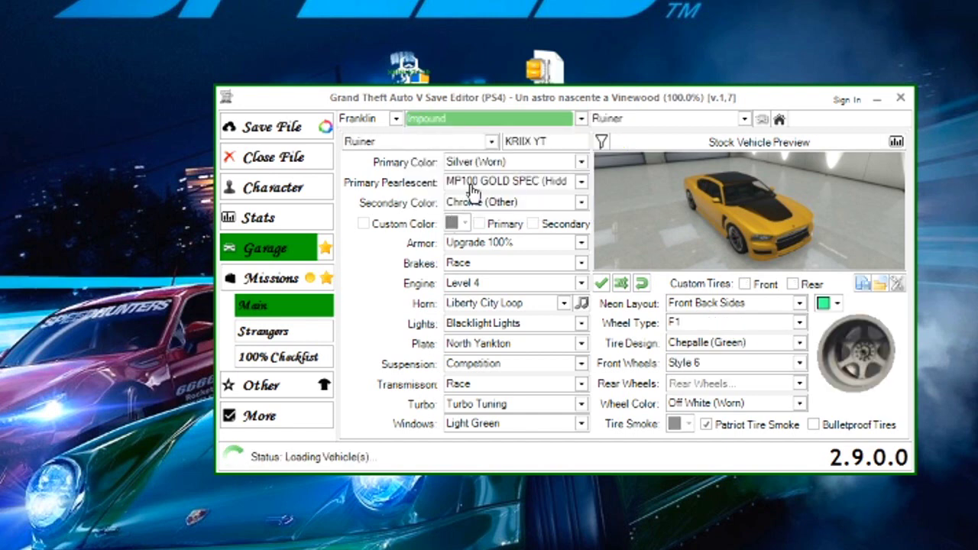
pyautogui.click(511, 126)
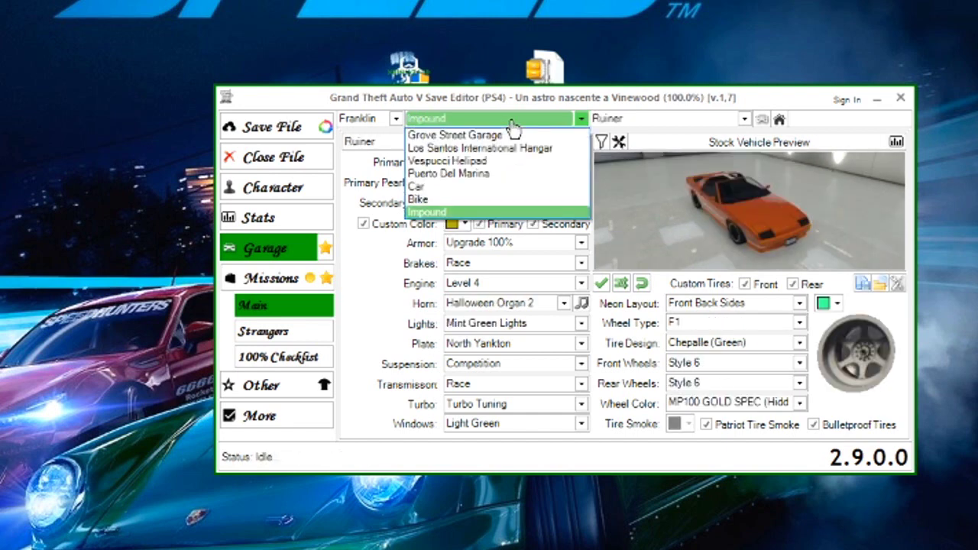
pyautogui.click(452, 212)
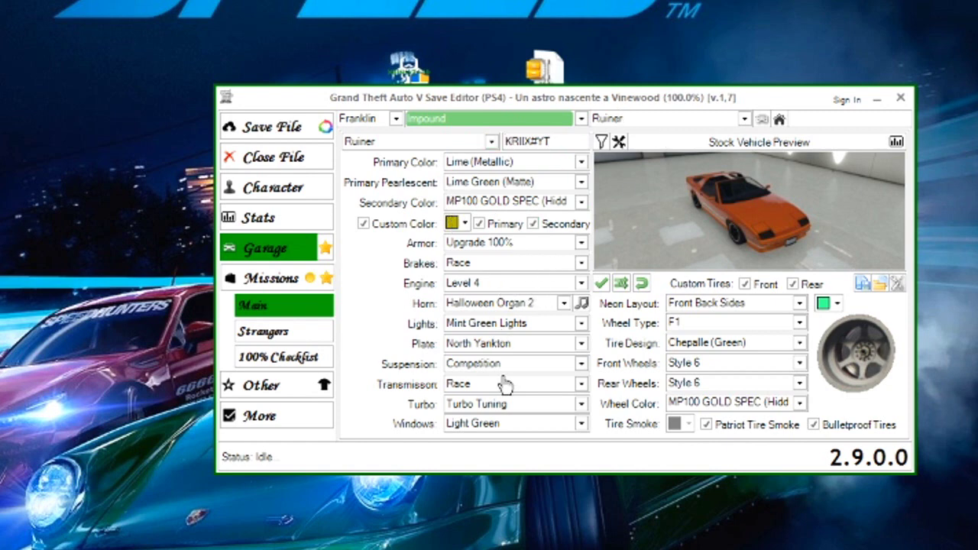
# Examine the impounded Ruiner and Futo in turn, leaving the Ruiner selected.
pyautogui.click(662, 121)
pyautogui.click(661, 121)
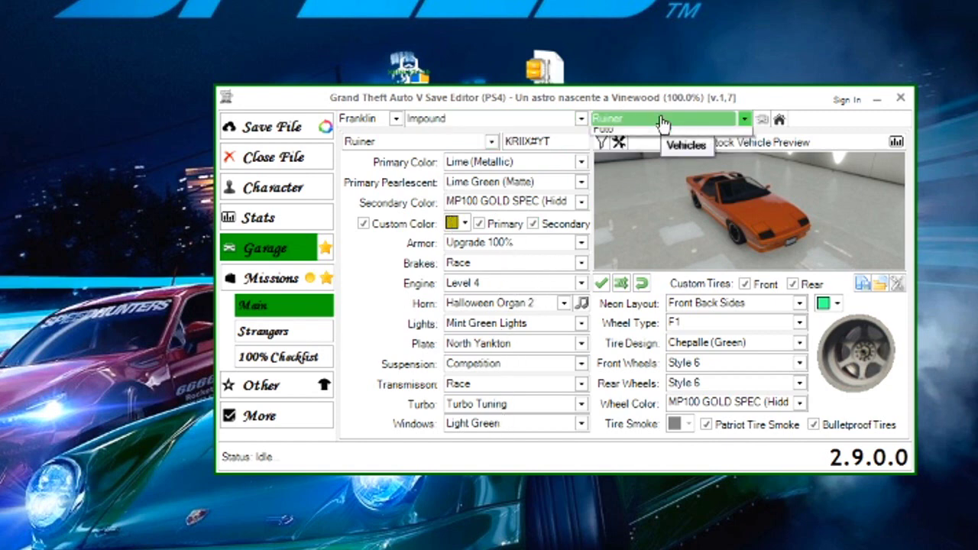
pyautogui.click(661, 122)
pyautogui.click(662, 120)
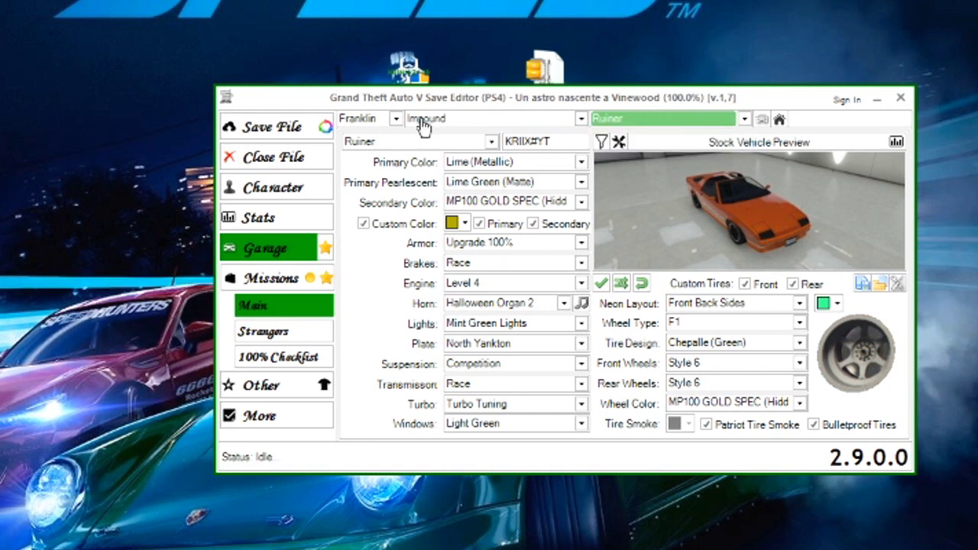
pyautogui.click(677, 120)
pyautogui.click(657, 122)
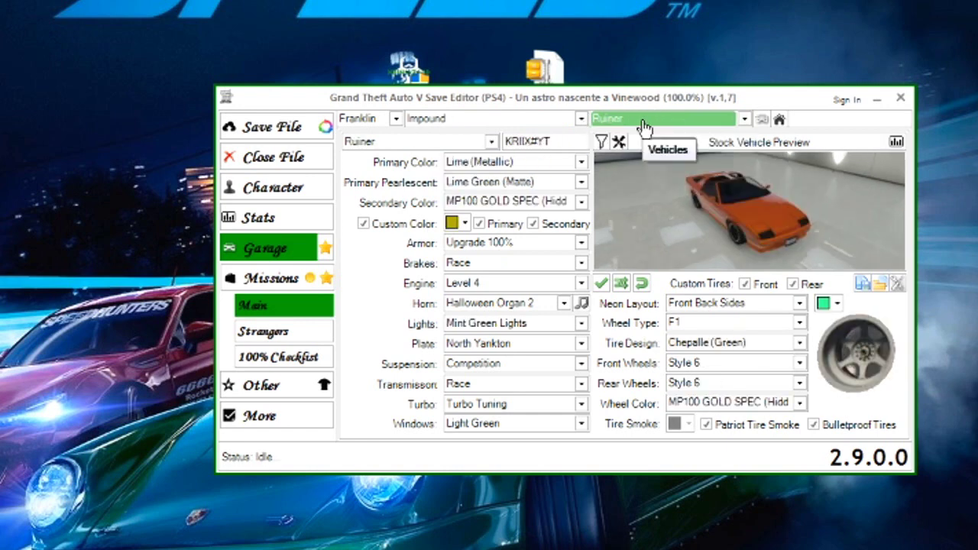
pyautogui.click(644, 122)
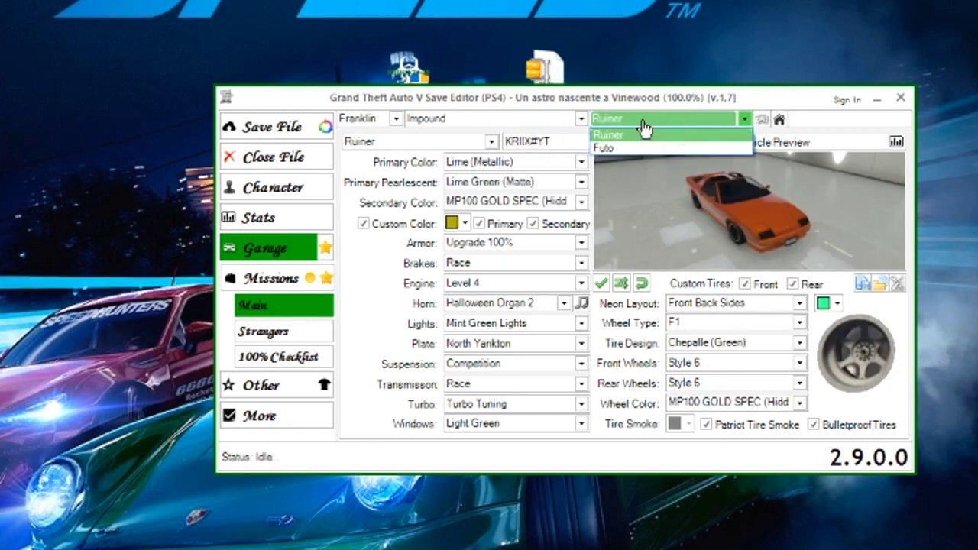
pyautogui.click(622, 135)
pyautogui.click(644, 121)
pyautogui.click(625, 137)
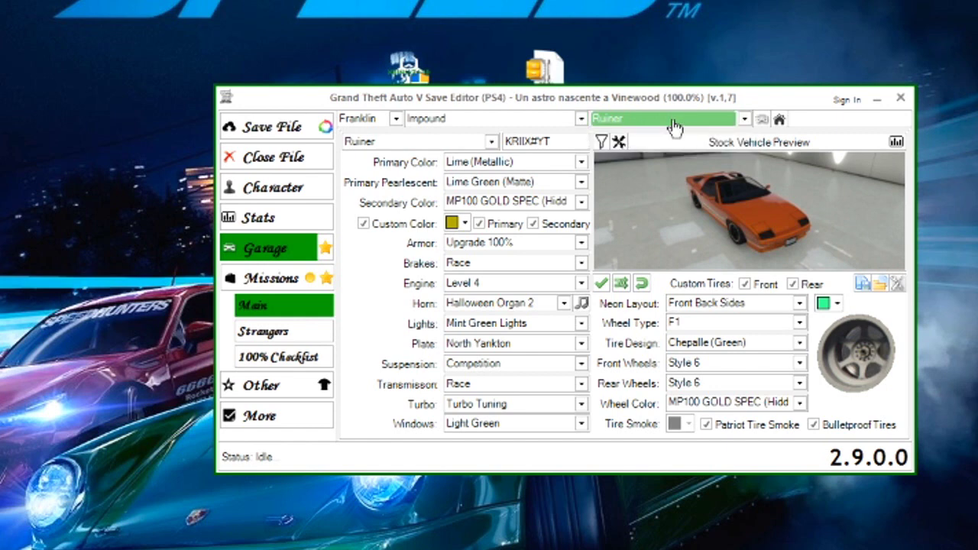
pyautogui.click(672, 122)
pyautogui.click(602, 146)
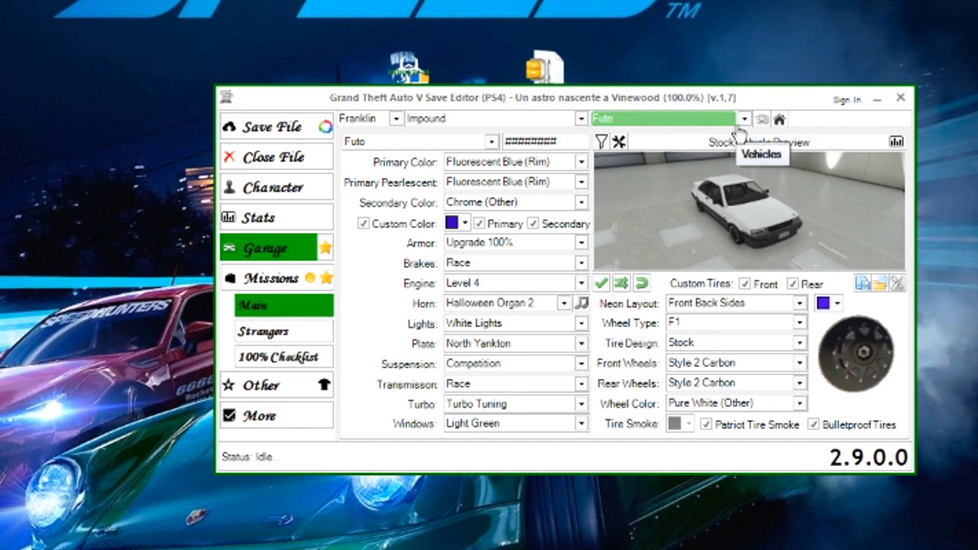
pyautogui.click(663, 121)
pyautogui.click(646, 136)
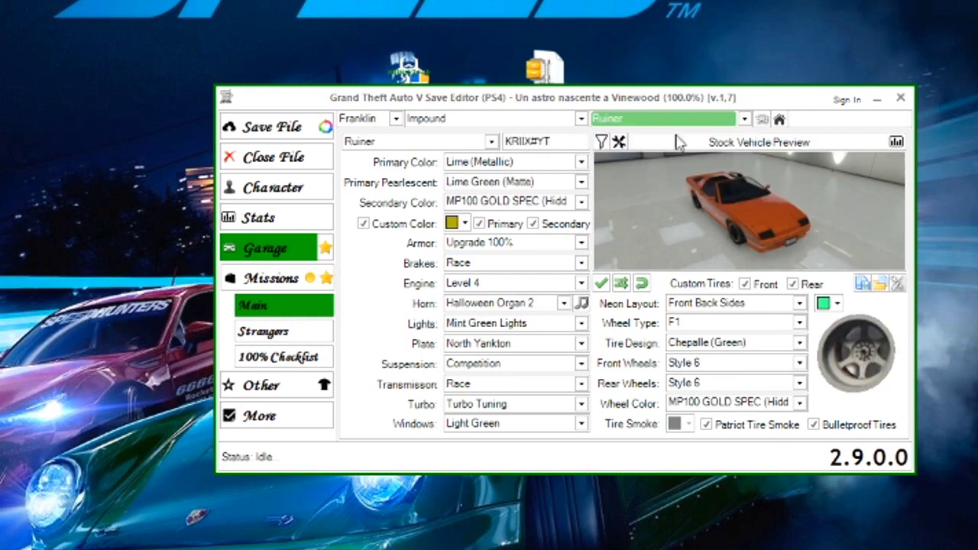
# Look through the vehicle model choices for the impounded Ruiner, keeping Ruiner as the model.
pyautogui.click(433, 145)
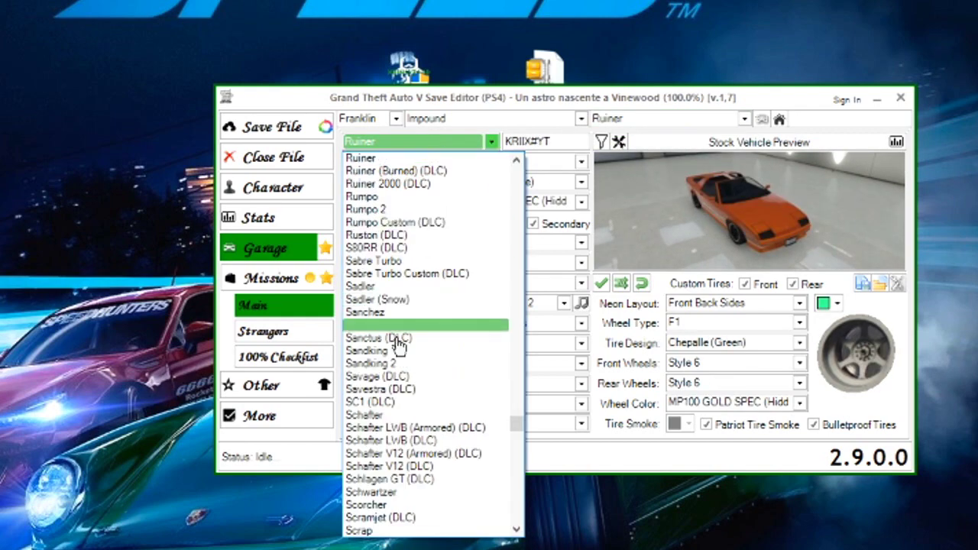
pyautogui.scroll(-4, 401, 338)
pyautogui.scroll(3, 401, 394)
pyautogui.scroll(20, 401, 394)
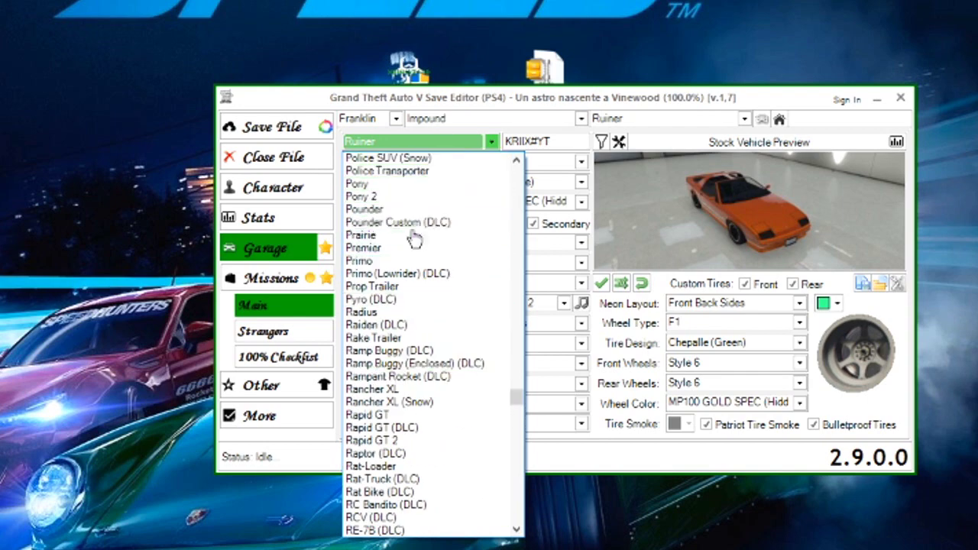
pyautogui.click(447, 145)
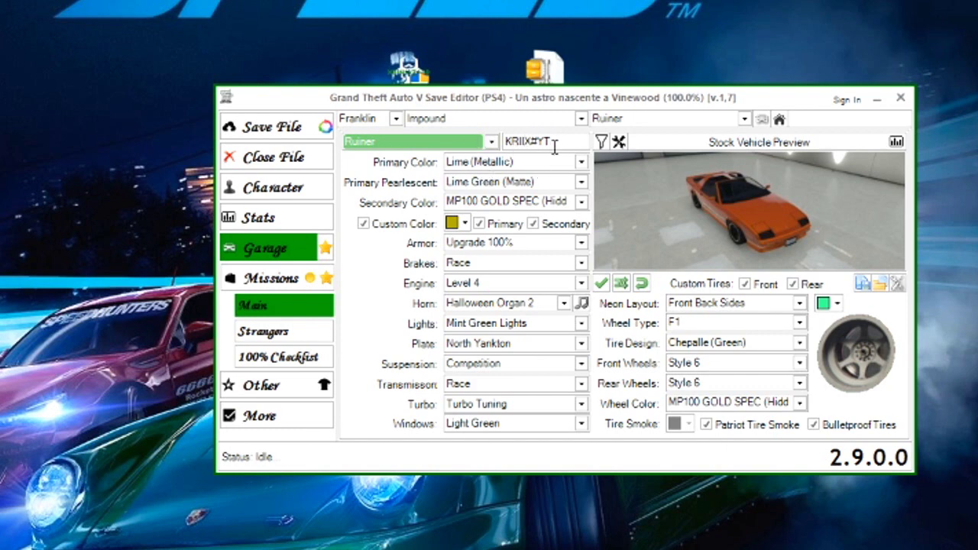
# Try KDGJFPSO and 00000000 as the Ruiner's plate text, clearing each entry.
pyautogui.moveTo(554, 144); pyautogui.dragTo(465, 149)
pyautogui.write('GJFPSO')
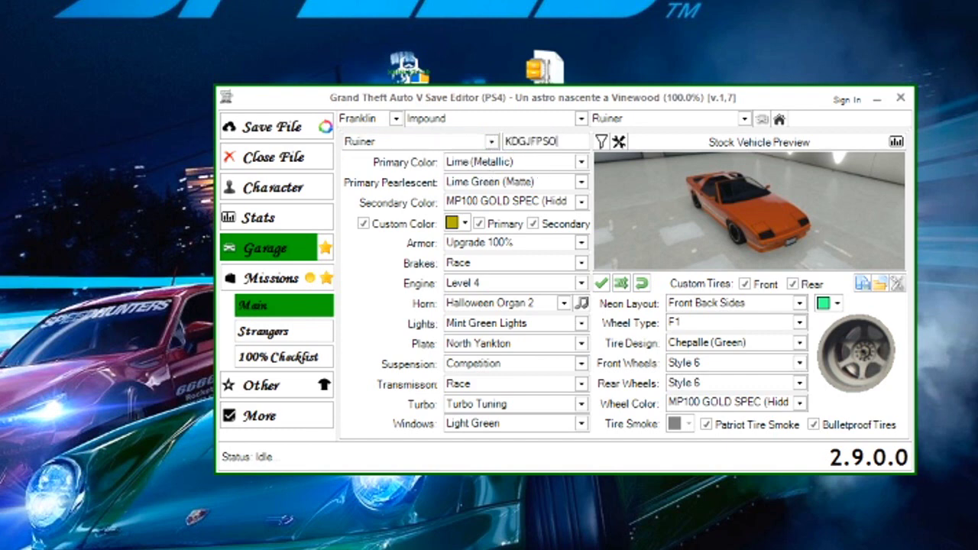
pyautogui.press('BackSpace')
pyautogui.press('BackSpace')
pyautogui.press('BackSpace')
pyautogui.press('BackSpace')
pyautogui.press('BackSpace')
pyautogui.press('BackSpace')
pyautogui.press('BackSpace')
pyautogui.write('00000000')
pyautogui.press('BackSpace')
pyautogui.press('BackSpace')
pyautogui.press('BackSpace')
pyautogui.press('BackSpace')
pyautogui.press('BackSpace')
pyautogui.press('BackSpace')
pyautogui.press('BackSpace')
# Set the Ruiner's plate text to ########.
pyautogui.write('##############')
pyautogui.moveTo(577, 141); pyautogui.dragTo(500, 142)
pyautogui.click(569, 141)
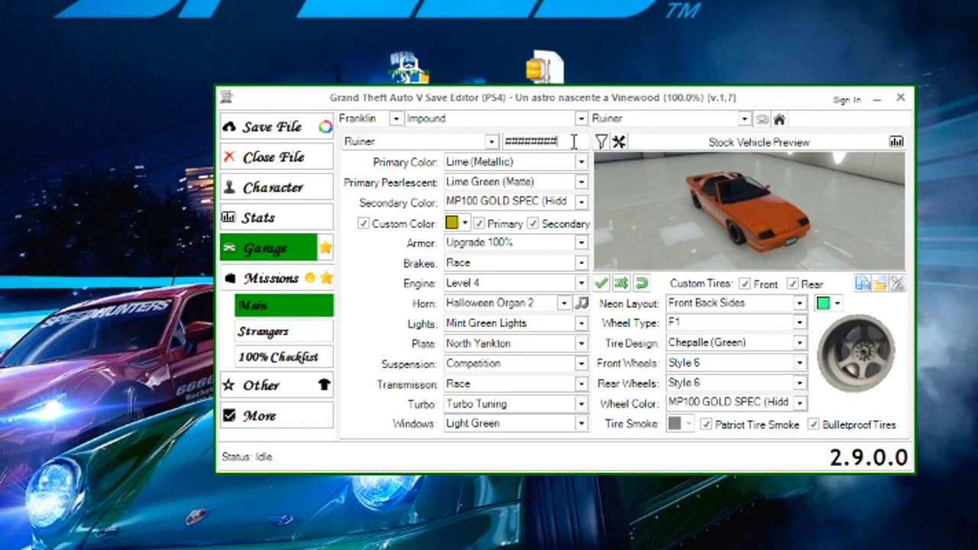
# Examine the Ruiner's exhaust, front bumper, hood, livery and spoiler customizations, then close them without changing any.
pyautogui.click(619, 142)
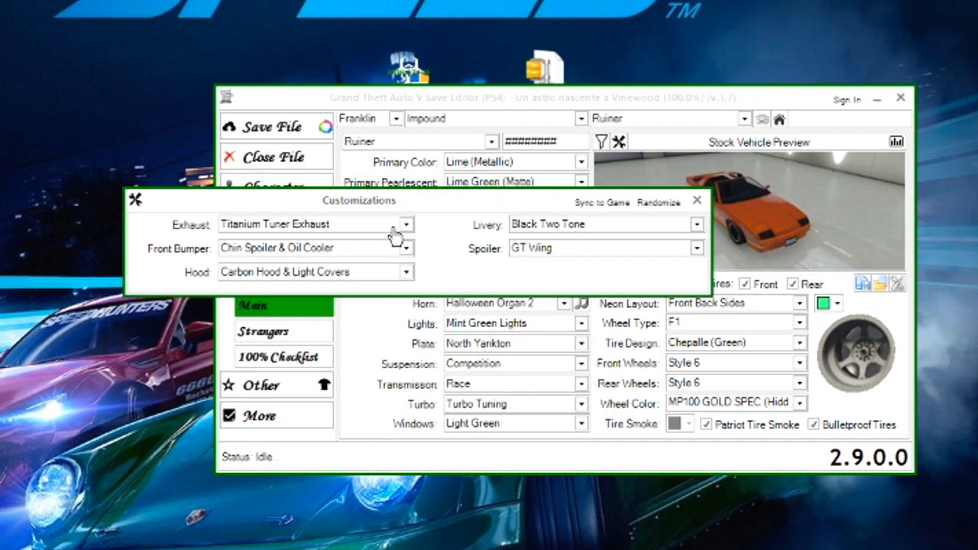
pyautogui.click(280, 276)
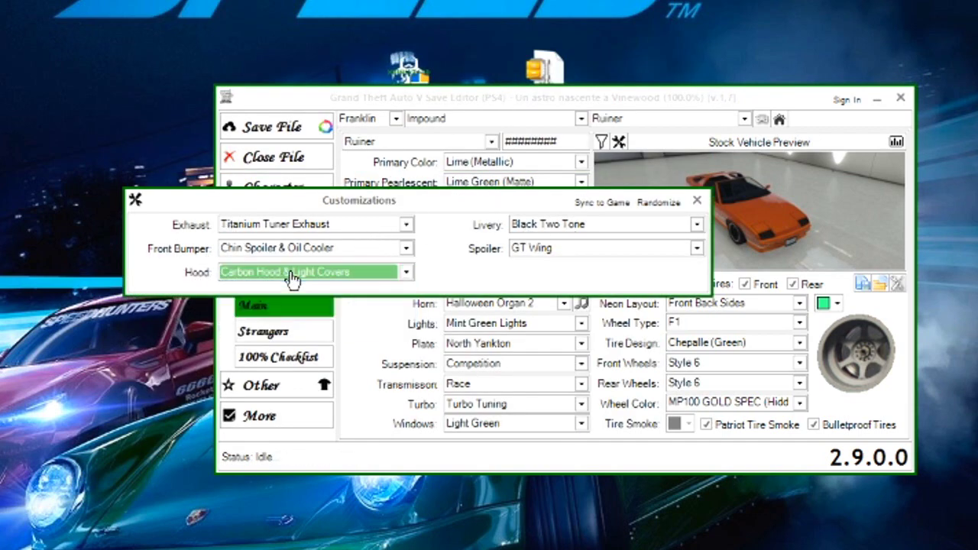
pyautogui.click(349, 227)
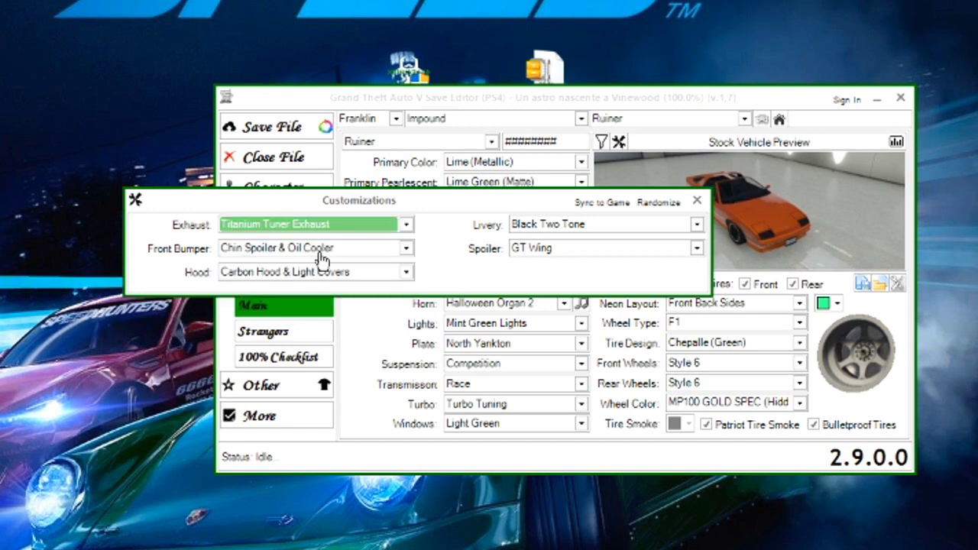
pyautogui.click(322, 252)
pyautogui.click(330, 269)
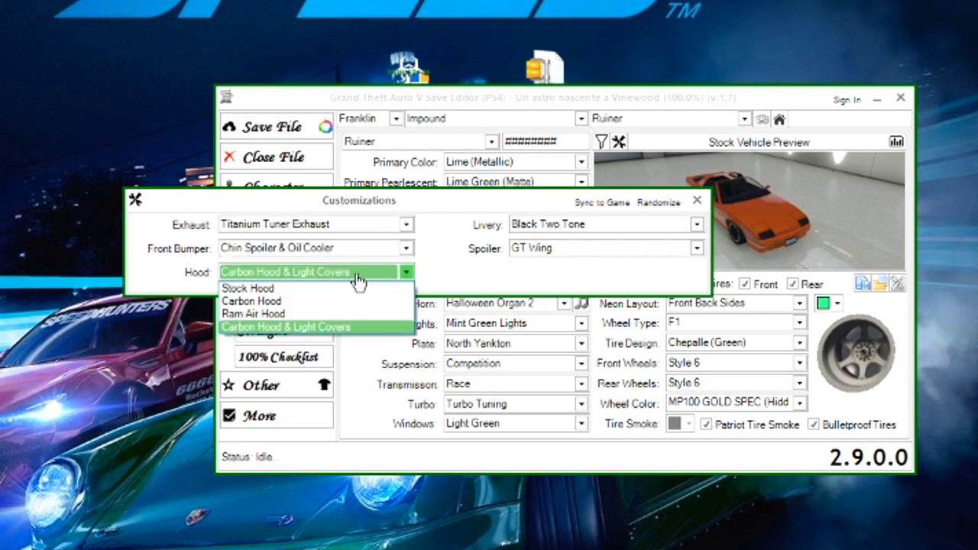
pyautogui.click(600, 226)
pyautogui.click(666, 254)
pyautogui.click(668, 257)
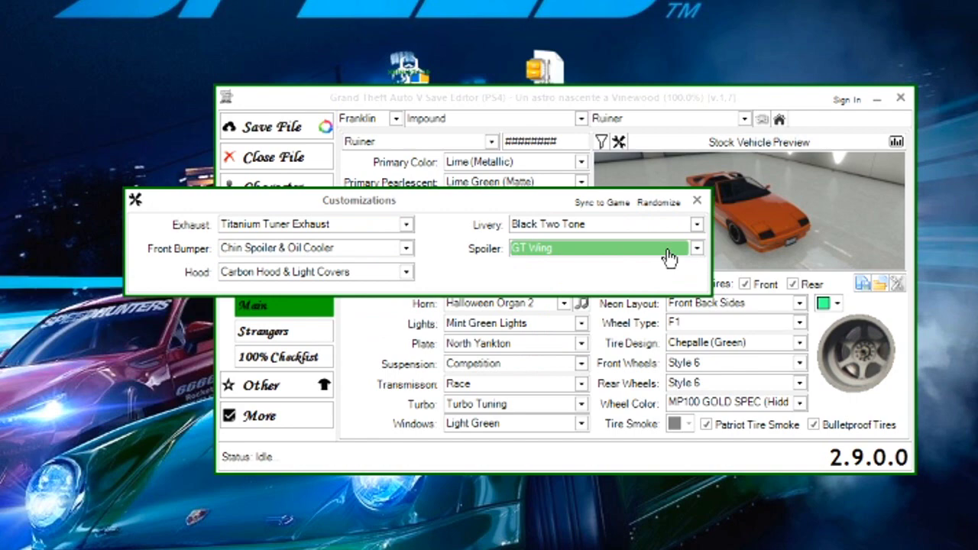
pyautogui.click(697, 202)
# Set the Ruiner's primary color to MP100 GOLD SPEC (Hidden), keeping the custom color applied to both primary and secondary.
pyautogui.click(512, 161)
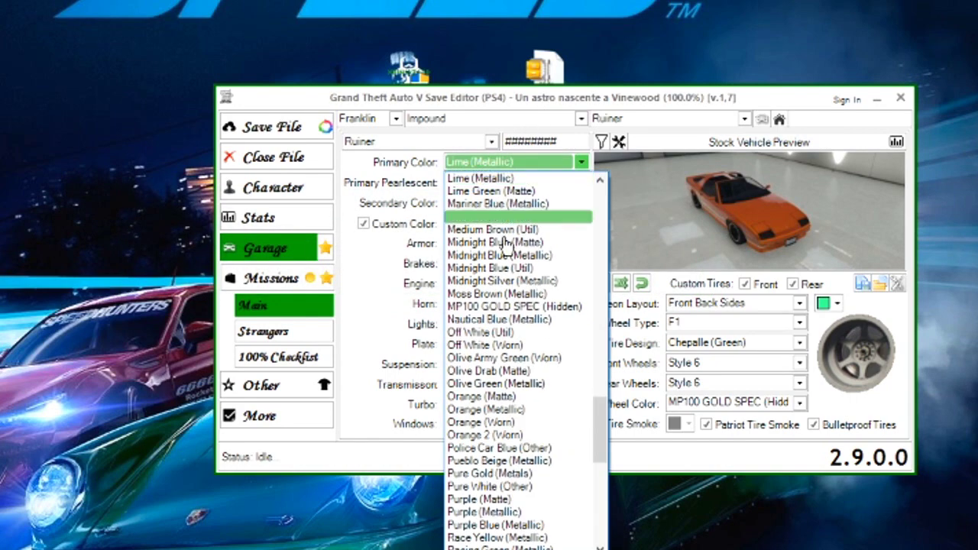
pyautogui.click(544, 309)
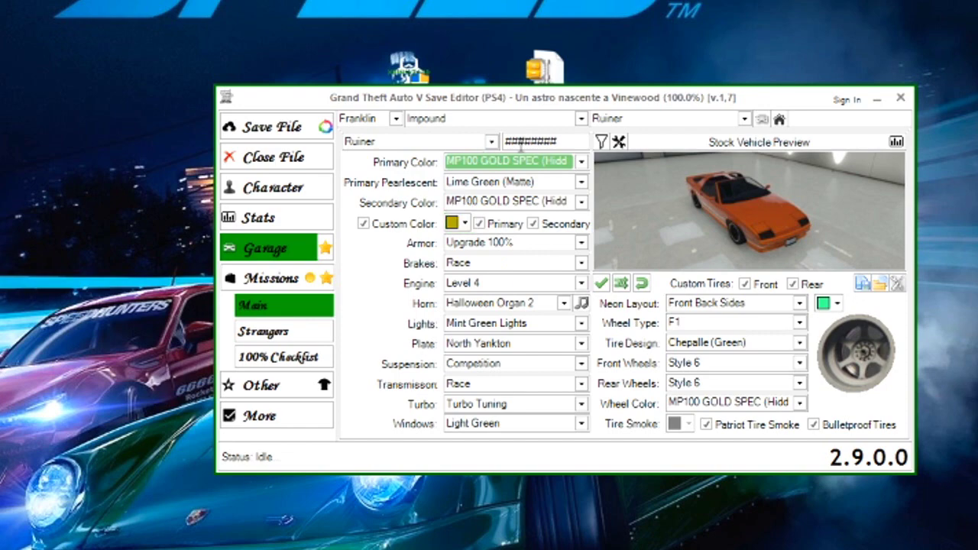
pyautogui.click(467, 165)
pyautogui.click(468, 165)
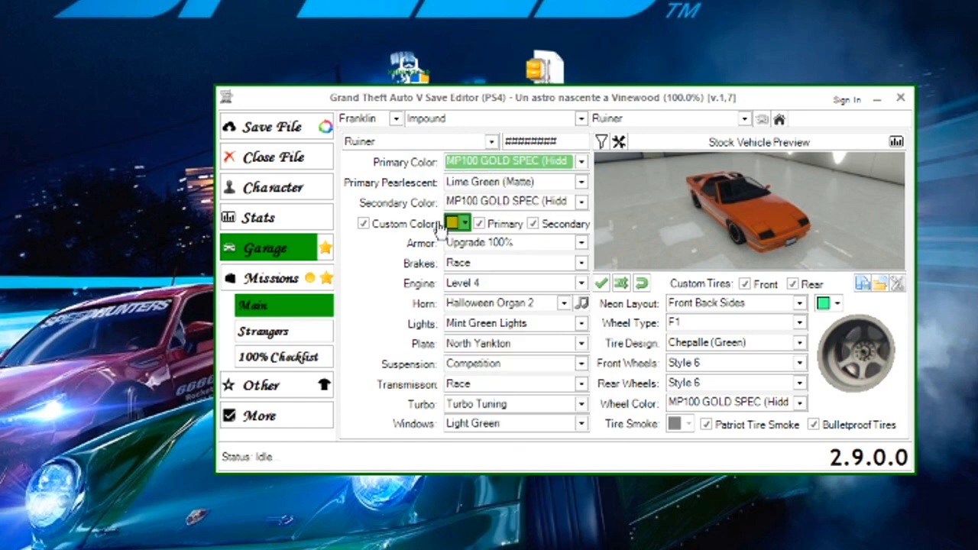
pyautogui.click(478, 223)
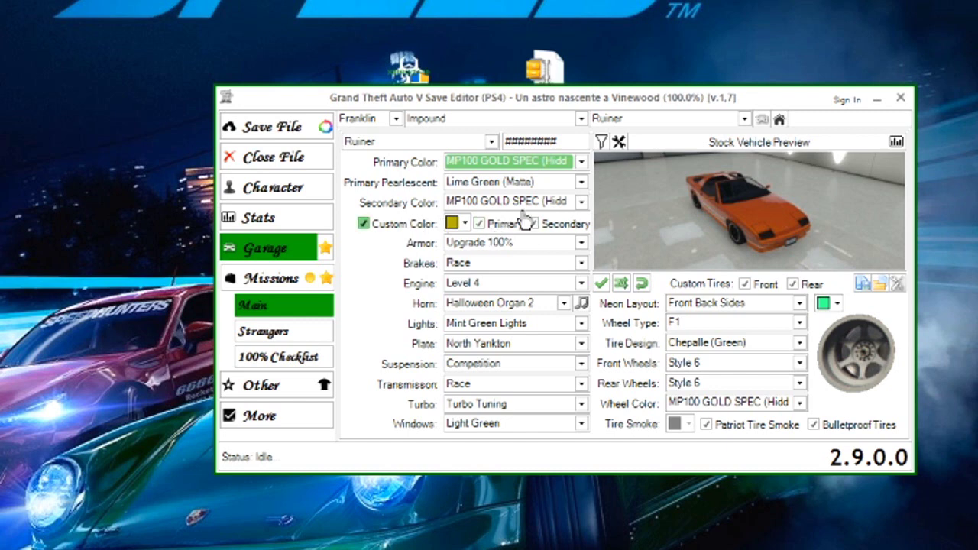
pyautogui.click(534, 223)
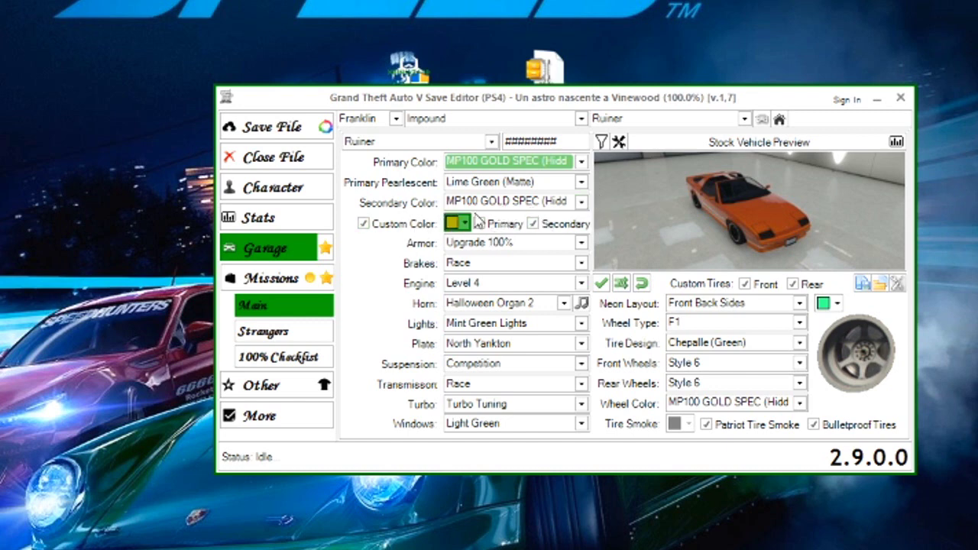
pyautogui.click(531, 223)
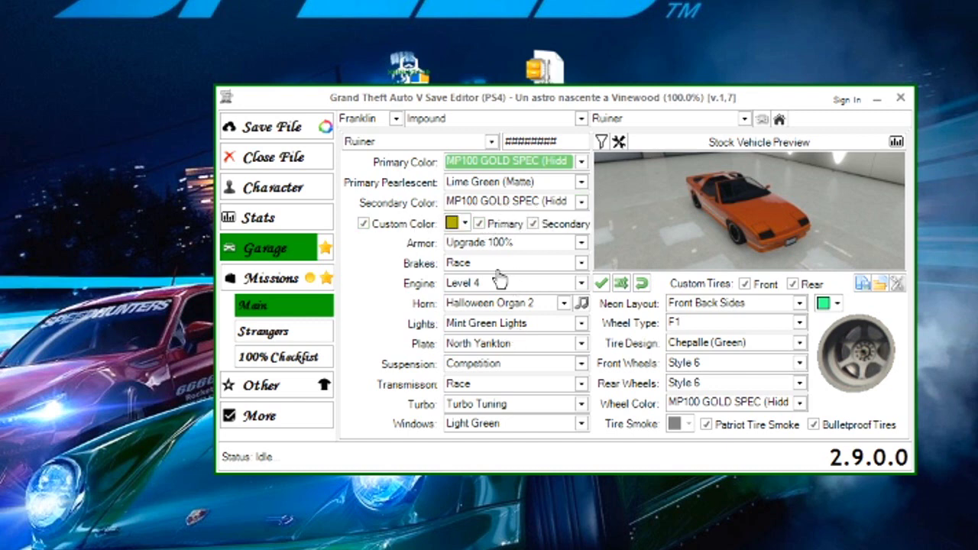
# Check the Ruiner's plate style, window tint and tire smoke, keeping North Yankton, Light Green and Patriot Tire Smoke.
pyautogui.click(526, 346)
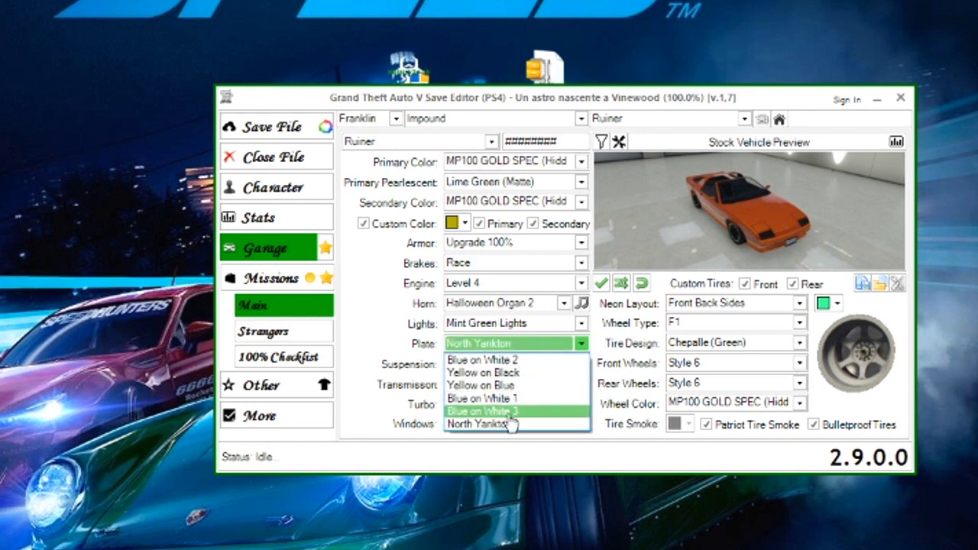
pyautogui.click(515, 426)
pyautogui.click(534, 425)
pyautogui.click(474, 451)
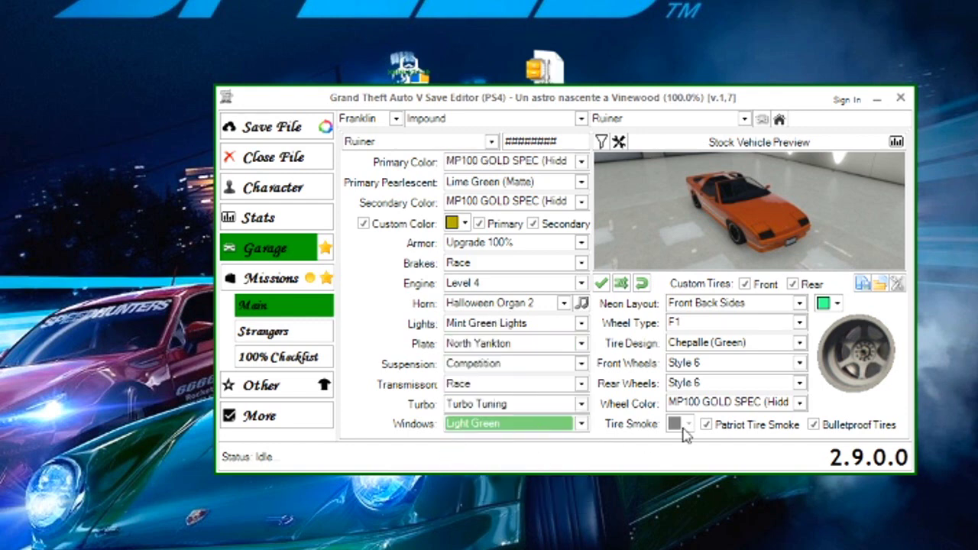
pyautogui.click(706, 425)
pyautogui.click(706, 424)
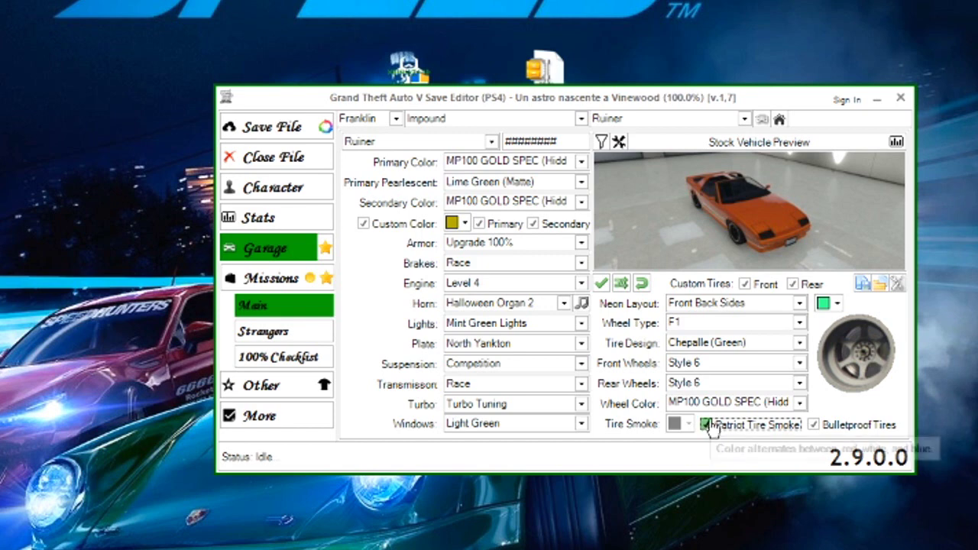
# Select F1 again as the Ruiner's wheel type.
pyautogui.click(676, 325)
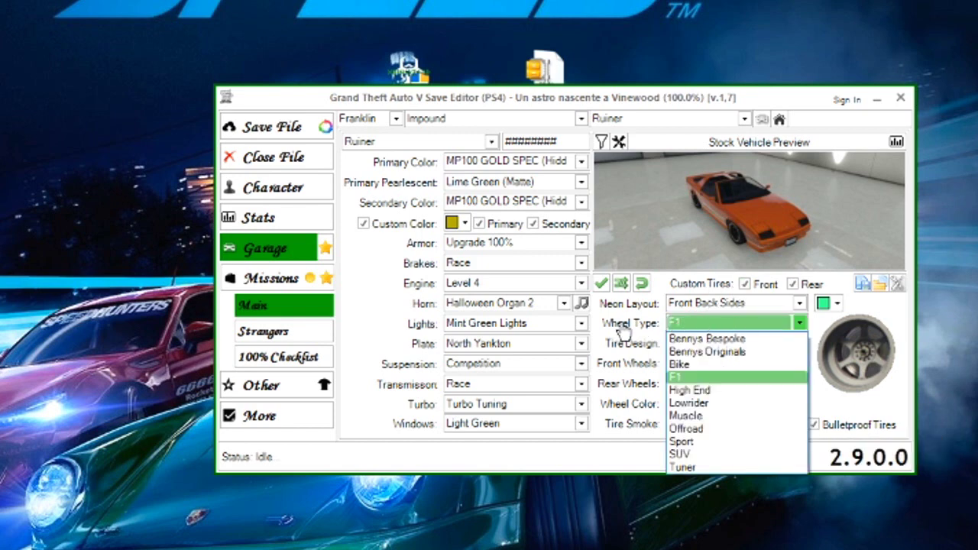
pyautogui.click(694, 378)
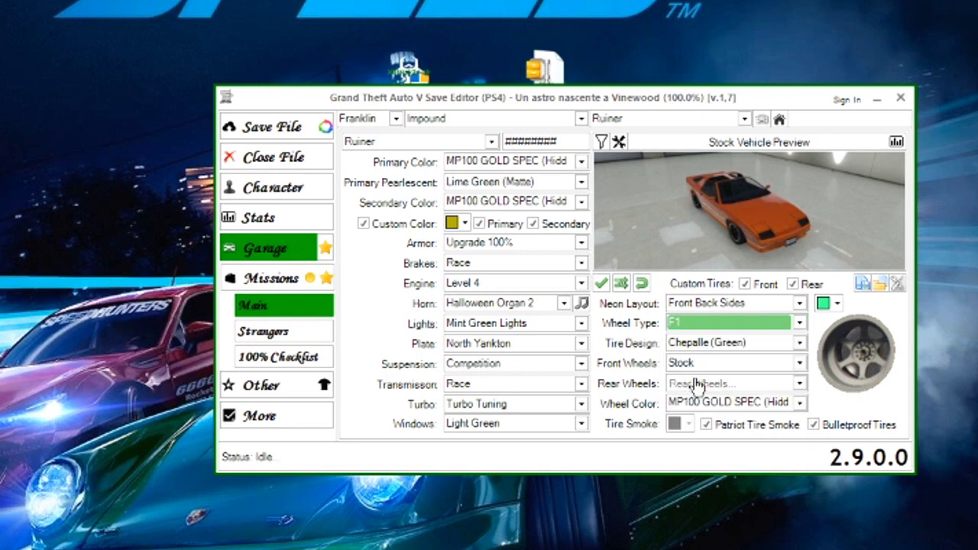
pyautogui.click(723, 328)
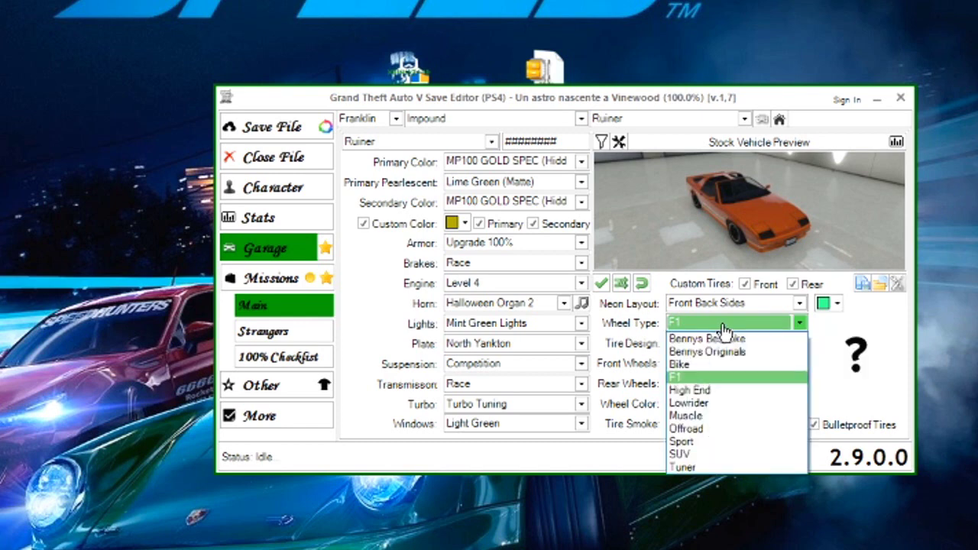
pyautogui.click(694, 378)
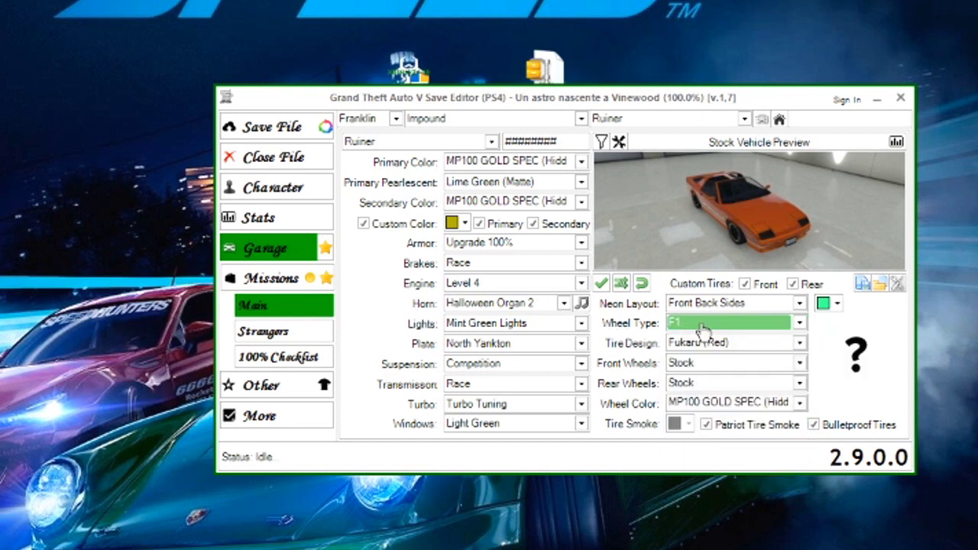
# Cycle through the tire designs for the Ruiner and set the design to Chepalle (Green).
pyautogui.click(688, 343)
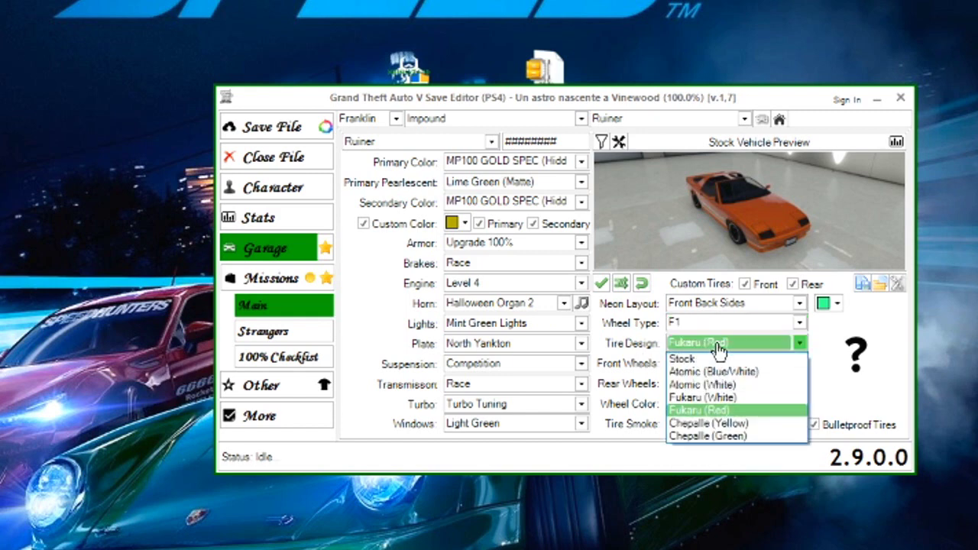
pyautogui.click(707, 437)
pyautogui.scroll(6, 736, 358)
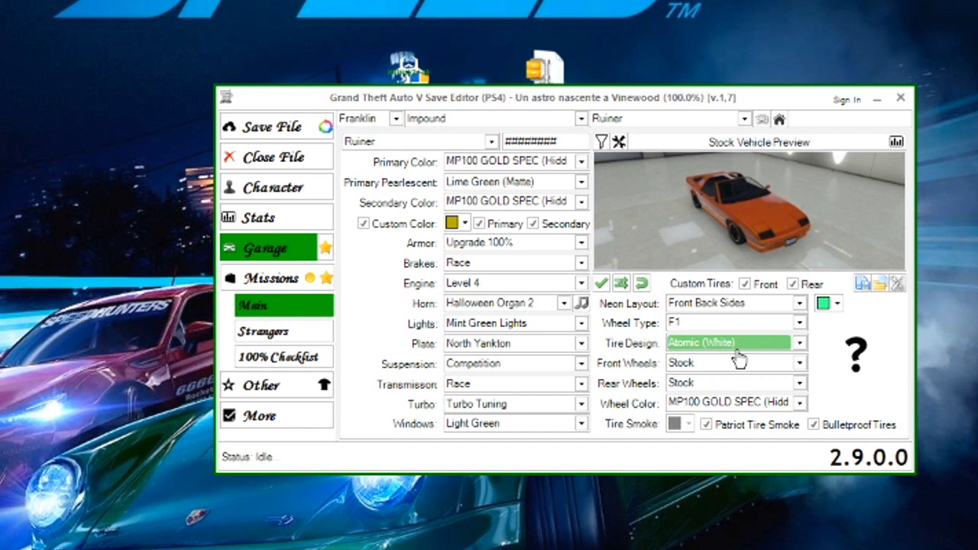
pyautogui.scroll(3, 738, 359)
pyautogui.scroll(-3, 737, 359)
pyautogui.scroll(2, 738, 359)
pyautogui.scroll(-1, 738, 359)
pyautogui.scroll(4, 738, 360)
pyautogui.scroll(-4, 738, 359)
pyautogui.scroll(1, 738, 359)
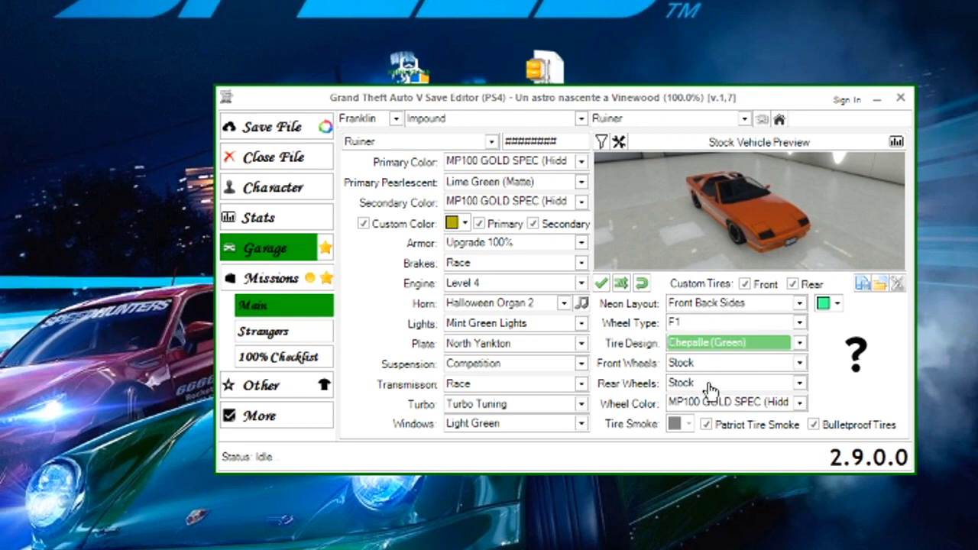
# Browse the F1 wheel styles and set the Ruiner's front and rear wheels to Style 2 Carbon.
pyautogui.click(717, 366)
pyautogui.click(717, 376)
pyautogui.scroll(-4, 718, 373)
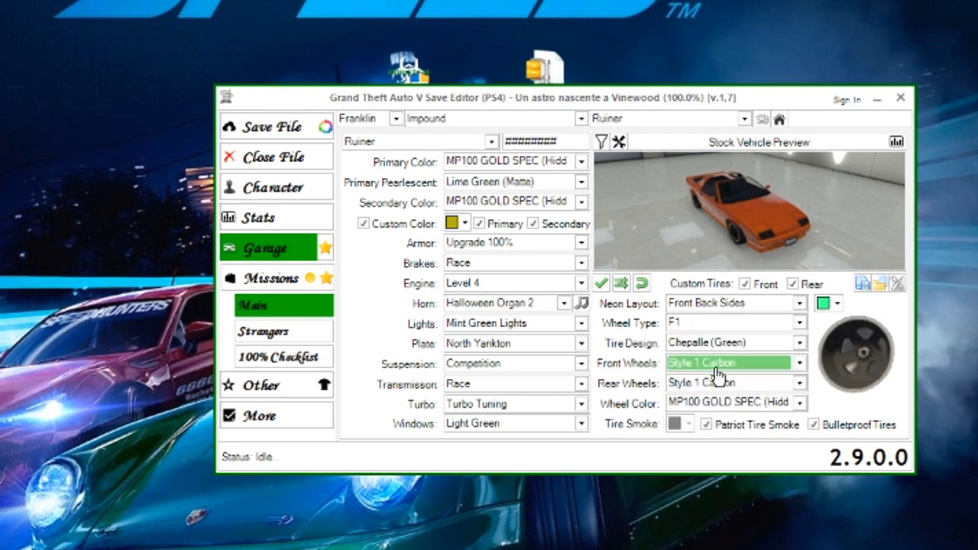
pyautogui.scroll(-4, 718, 373)
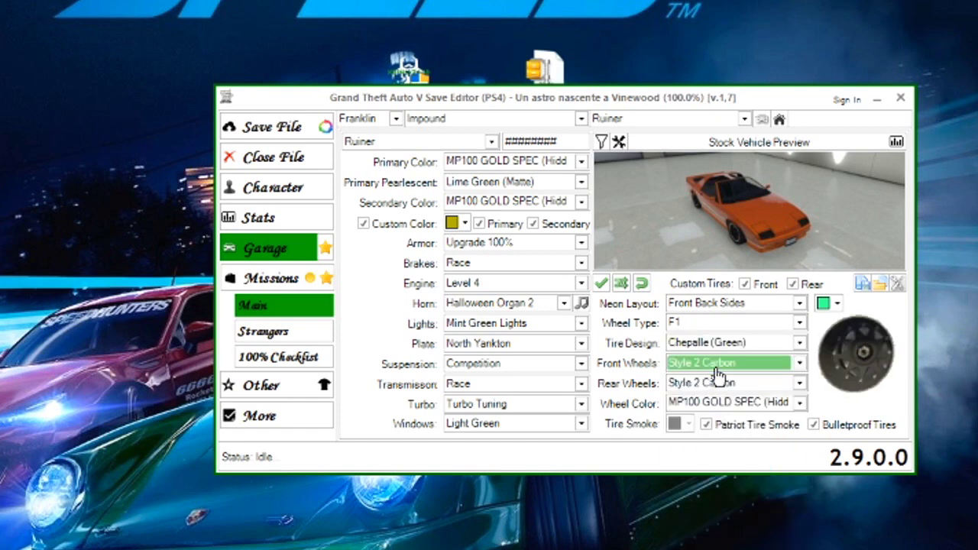
pyautogui.scroll(-6, 718, 374)
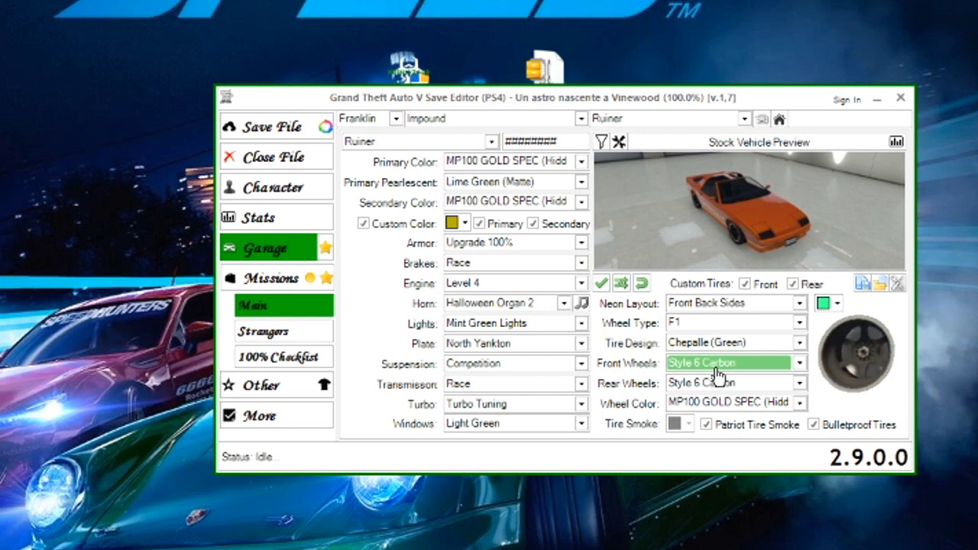
pyautogui.scroll(-6, 718, 373)
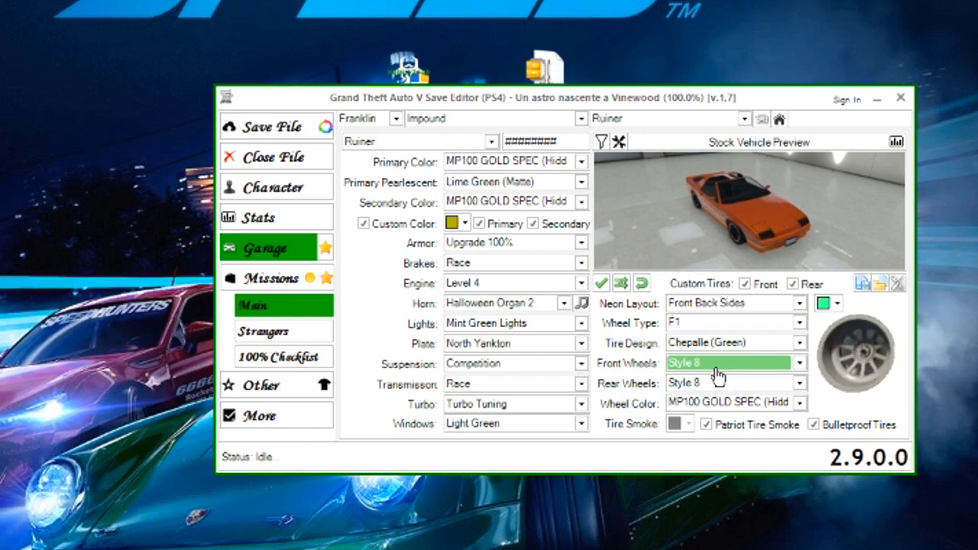
pyautogui.scroll(1, 718, 373)
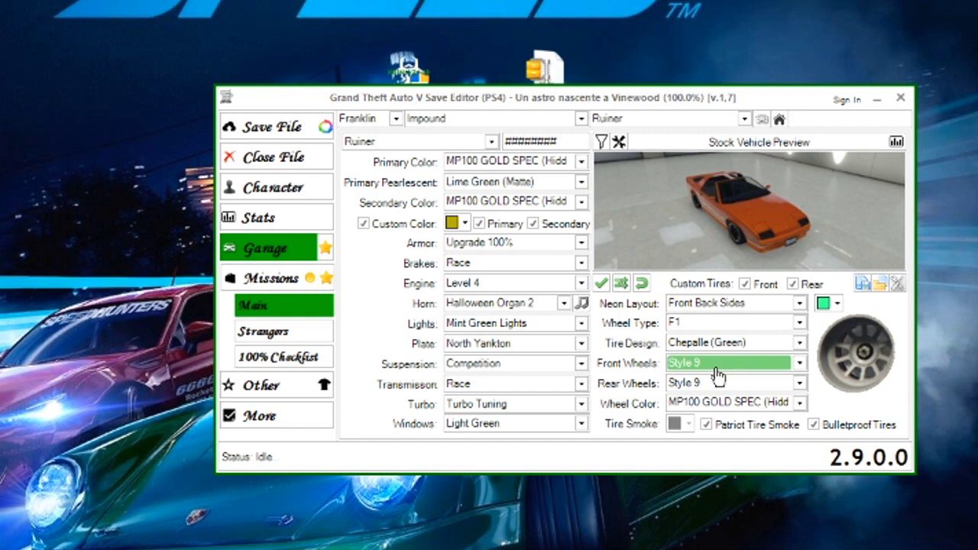
pyautogui.scroll(3, 719, 374)
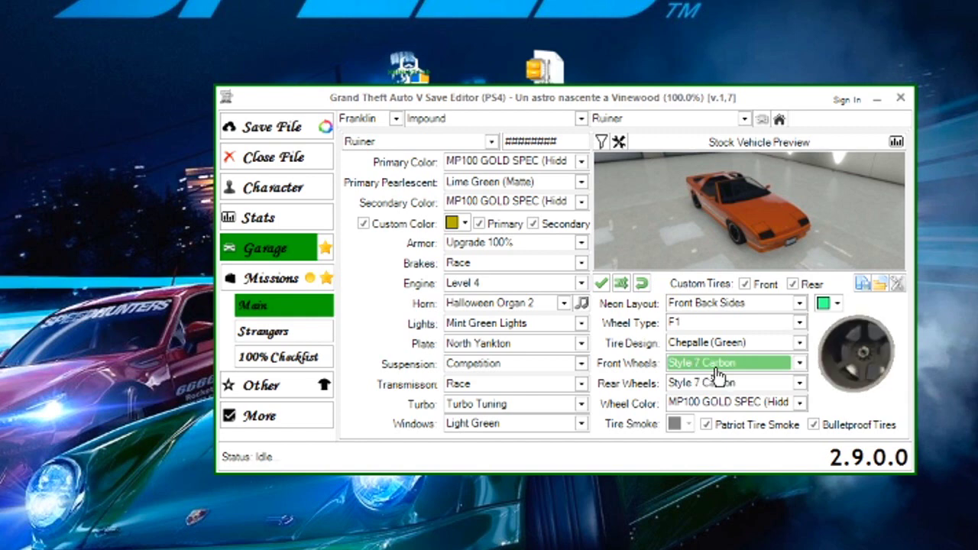
pyautogui.scroll(3, 718, 373)
pyautogui.scroll(-1, 718, 373)
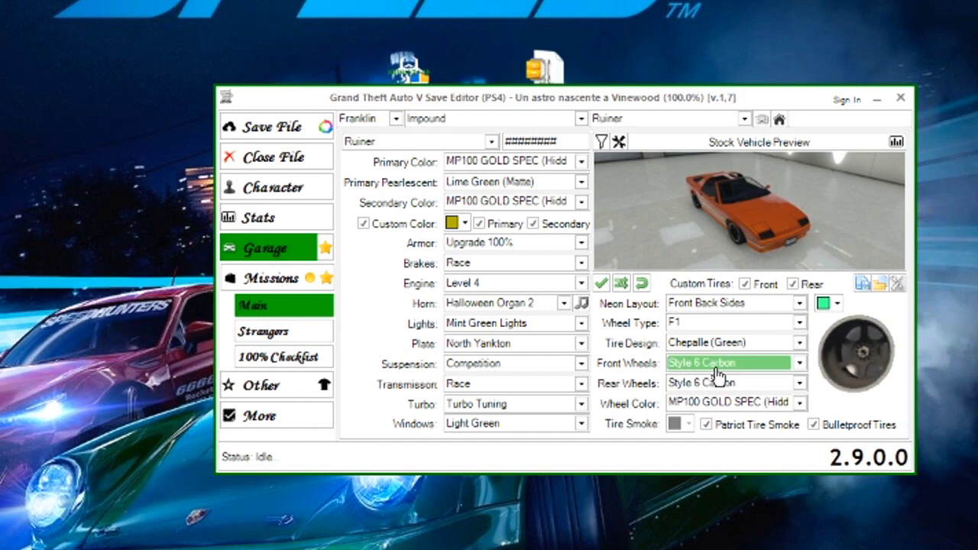
pyautogui.scroll(8, 718, 373)
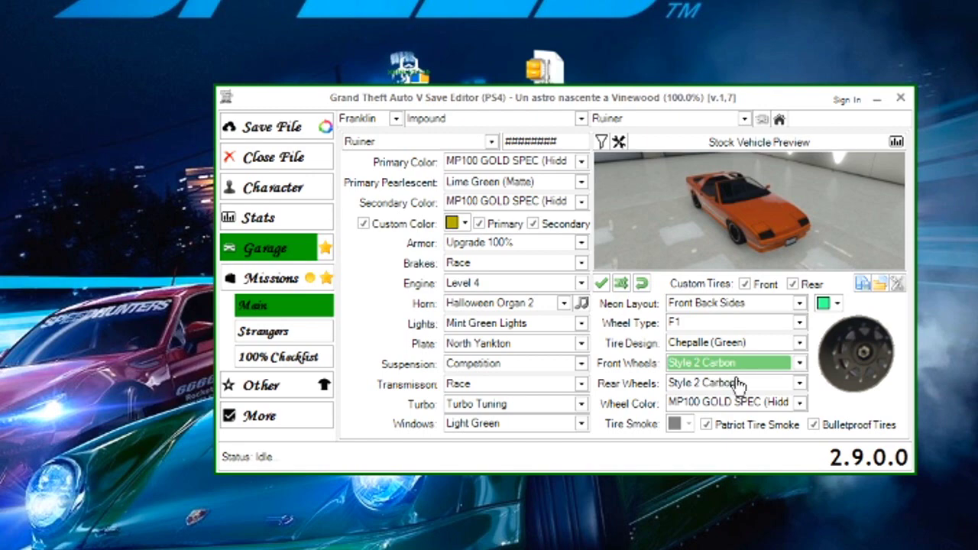
# Keep the Ruiner's wheel color at MP100 GOLD SPEC and set its front and rear wheels to Style 8 Carbon.
pyautogui.click(742, 404)
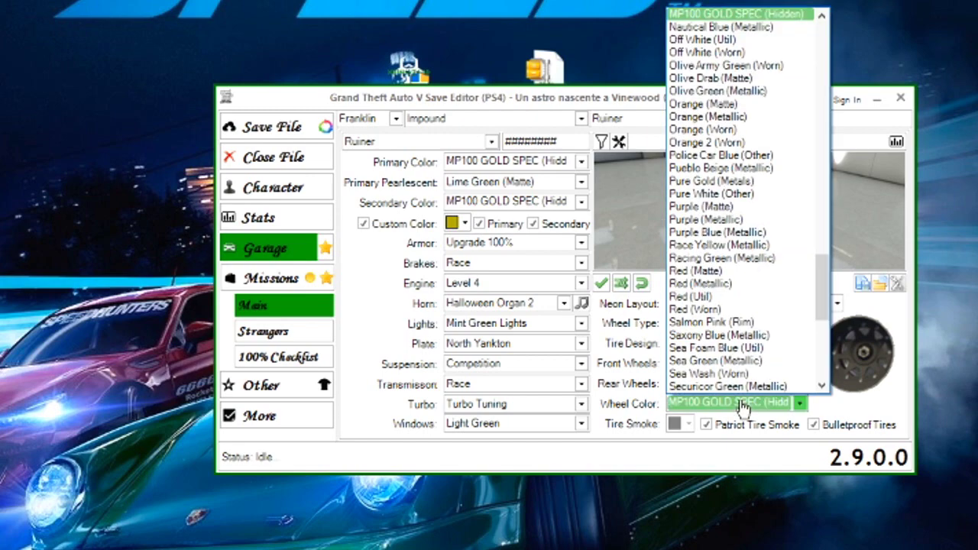
pyautogui.click(772, 23)
pyautogui.click(767, 367)
pyautogui.click(764, 374)
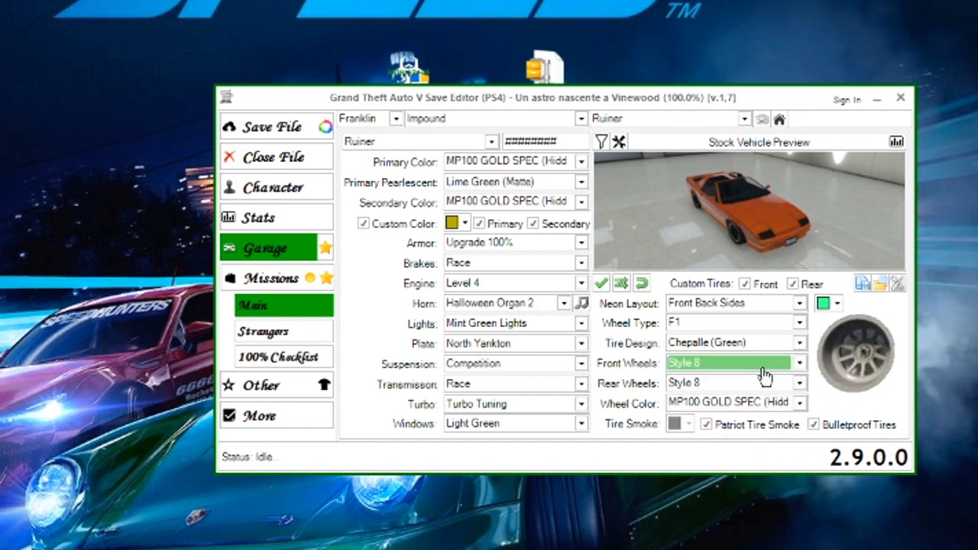
pyautogui.scroll(-1, 764, 374)
pyautogui.click(741, 344)
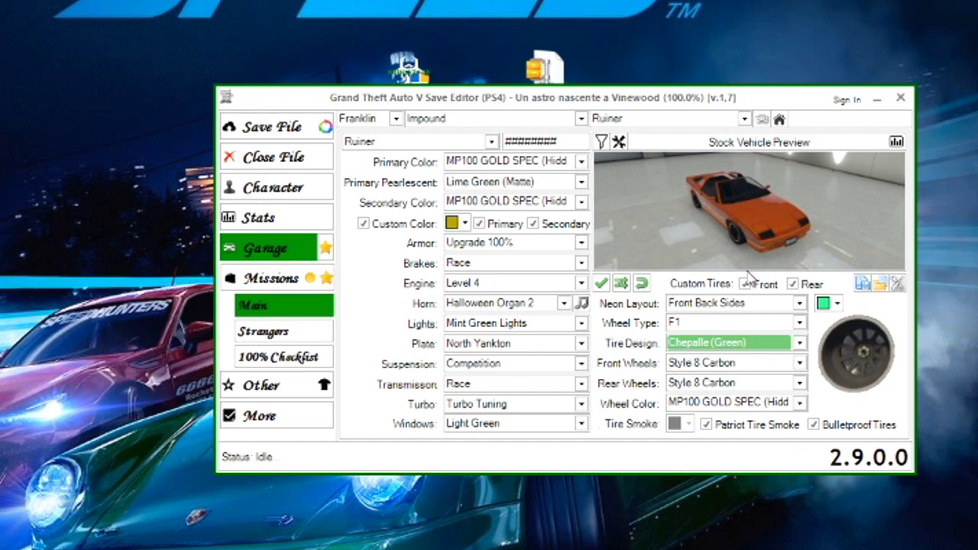
# Load Franklin's impounded Futo and set its tire design to Fukaru (White).
pyautogui.click(744, 119)
pyautogui.click(726, 145)
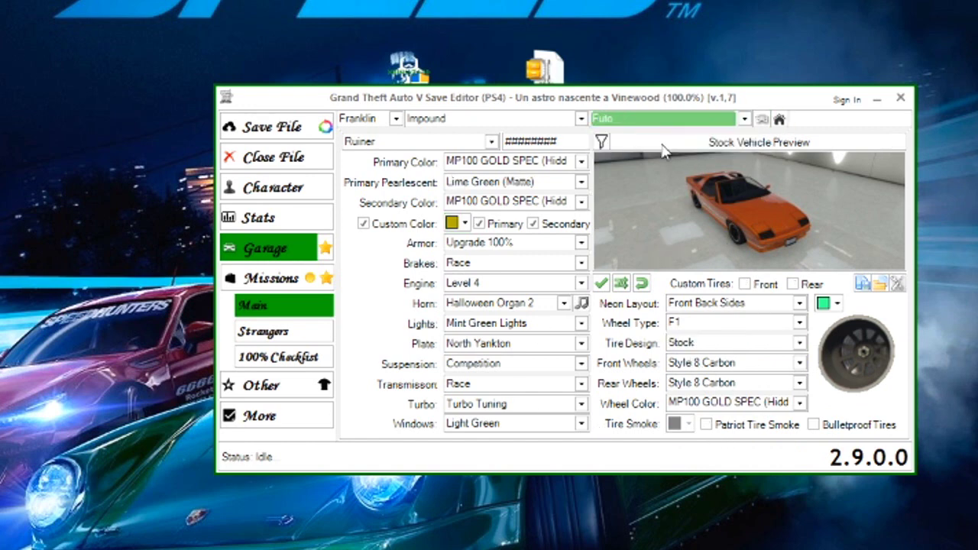
pyautogui.click(726, 348)
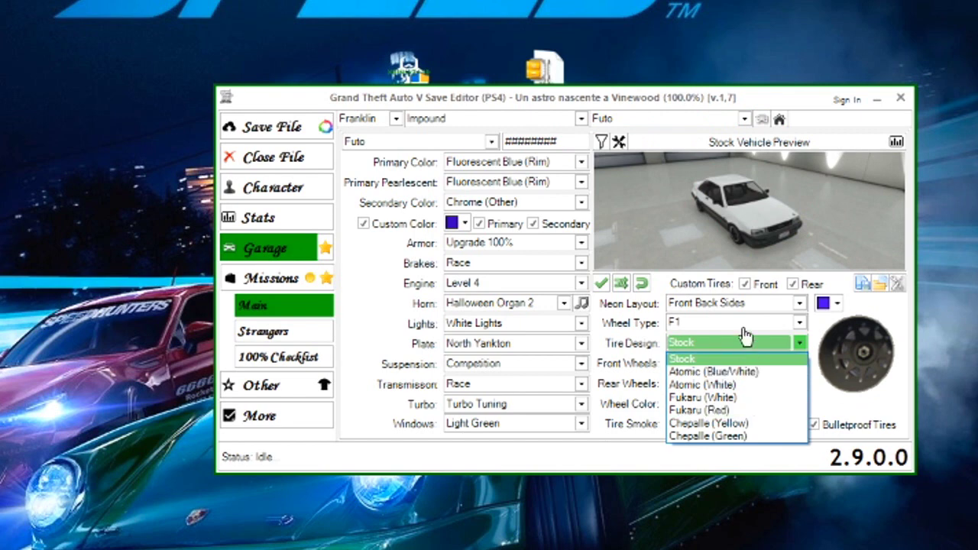
pyautogui.click(739, 398)
# Browse the F1 wheel styles and set the Futo's front and rear wheels to Style 5 Carbon.
pyautogui.scroll(-6, 760, 365)
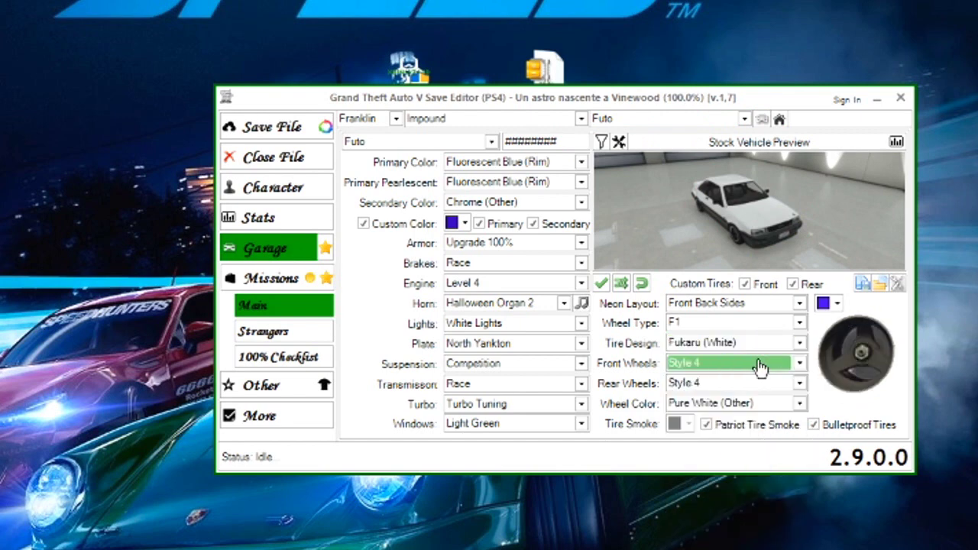
pyautogui.scroll(-1, 760, 367)
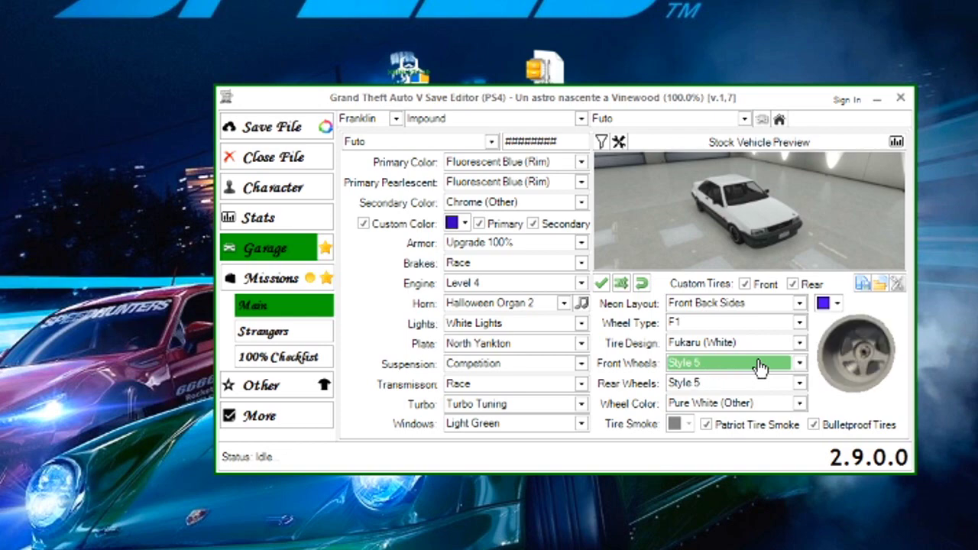
pyautogui.scroll(1, 761, 368)
pyautogui.scroll(-1, 760, 368)
pyautogui.scroll(1, 760, 367)
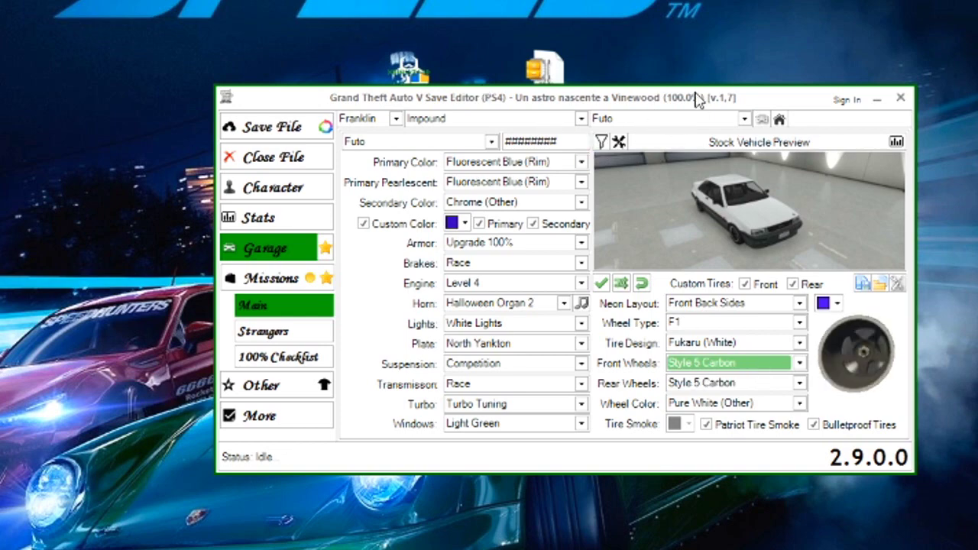
pyautogui.moveTo(695, 98); pyautogui.dragTo(804, 123)
pyautogui.moveTo(711, 111); pyautogui.dragTo(648, 83)
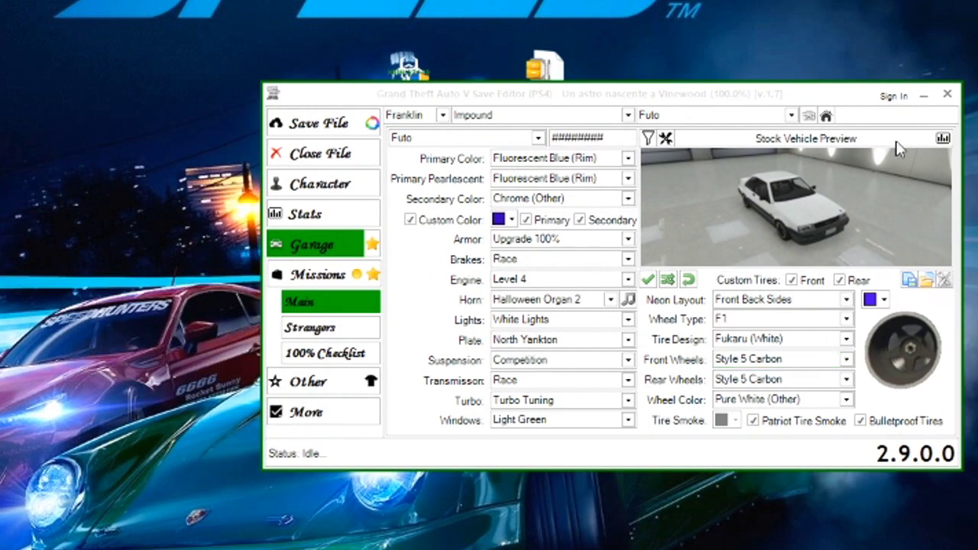
pyautogui.moveTo(720, 100); pyautogui.dragTo(676, 136)
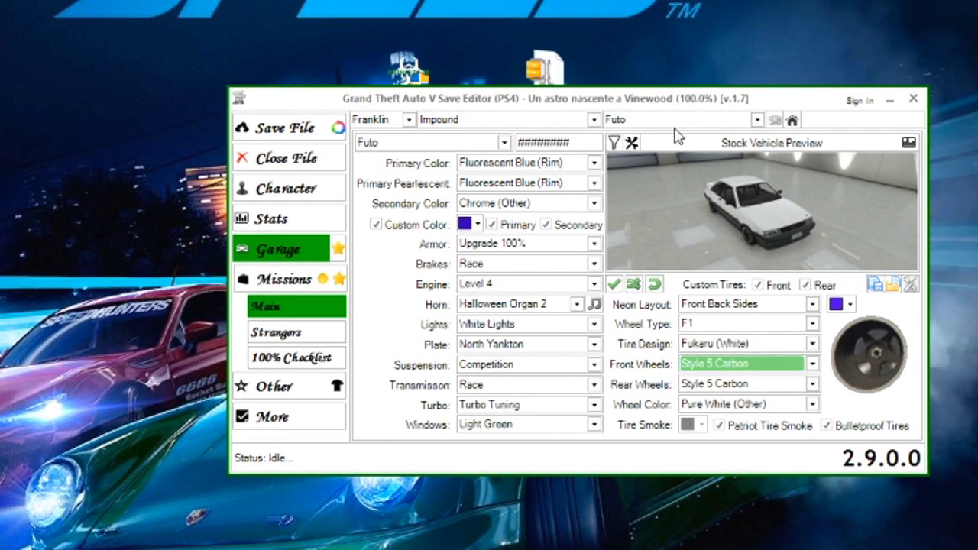
# Save the garage changes to the save file and close it, leaving the save editor minimized.
pyautogui.click(282, 129)
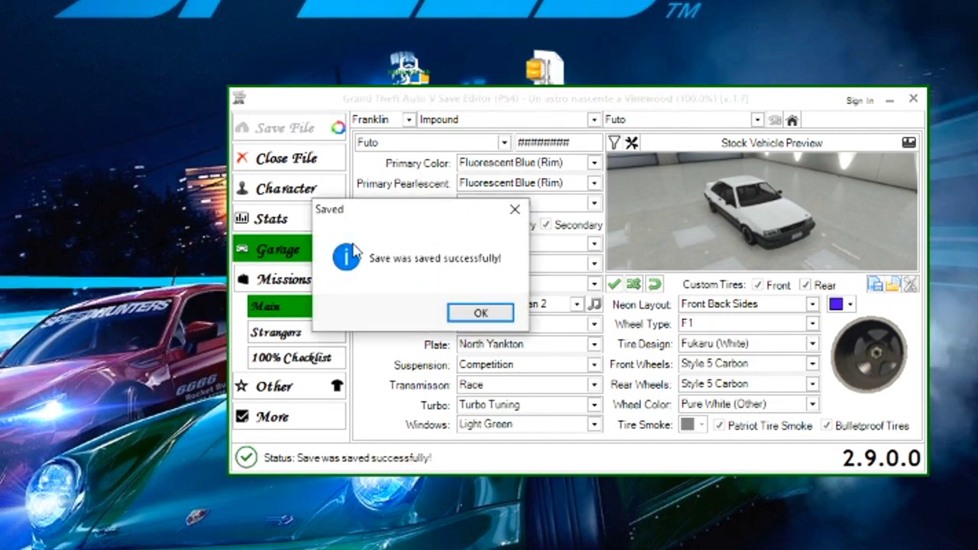
pyautogui.click(479, 314)
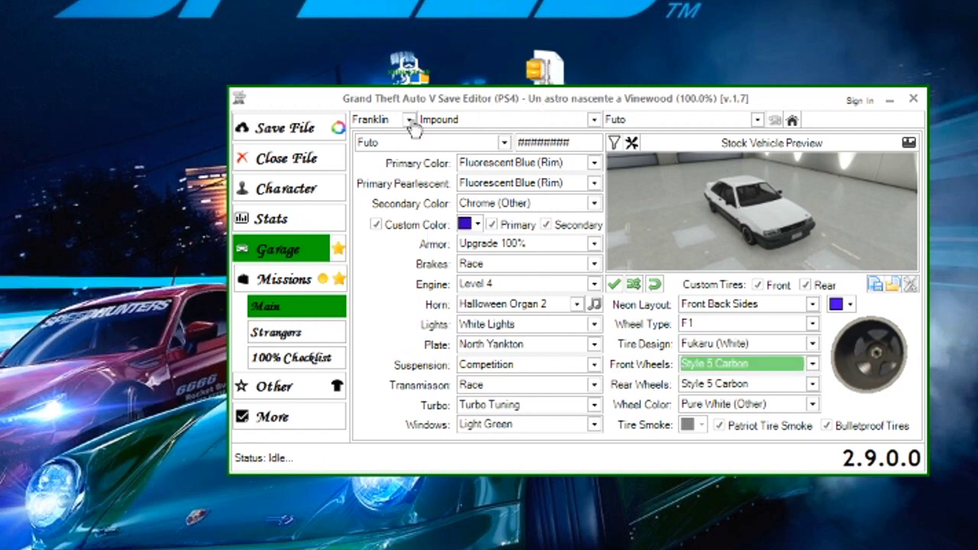
pyautogui.click(290, 162)
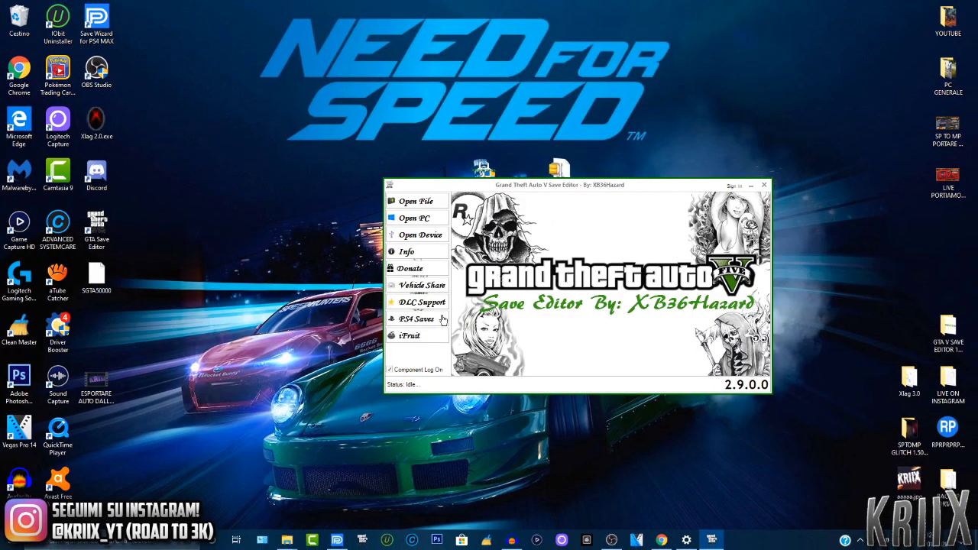
pyautogui.click(751, 187)
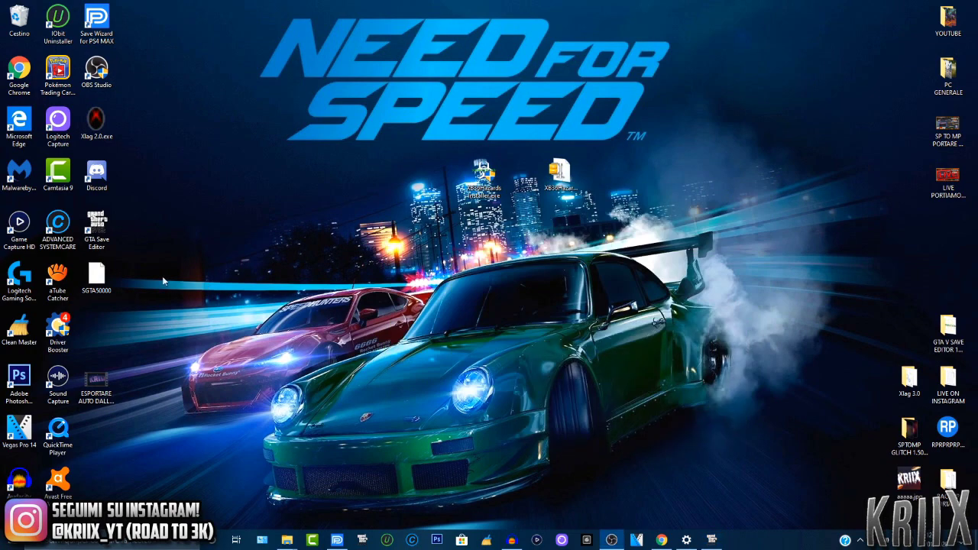
# Move the SGTA50000 file to a free spot on the desktop beside the columns of shortcuts.
pyautogui.moveTo(111, 279); pyautogui.dragTo(364, 319)
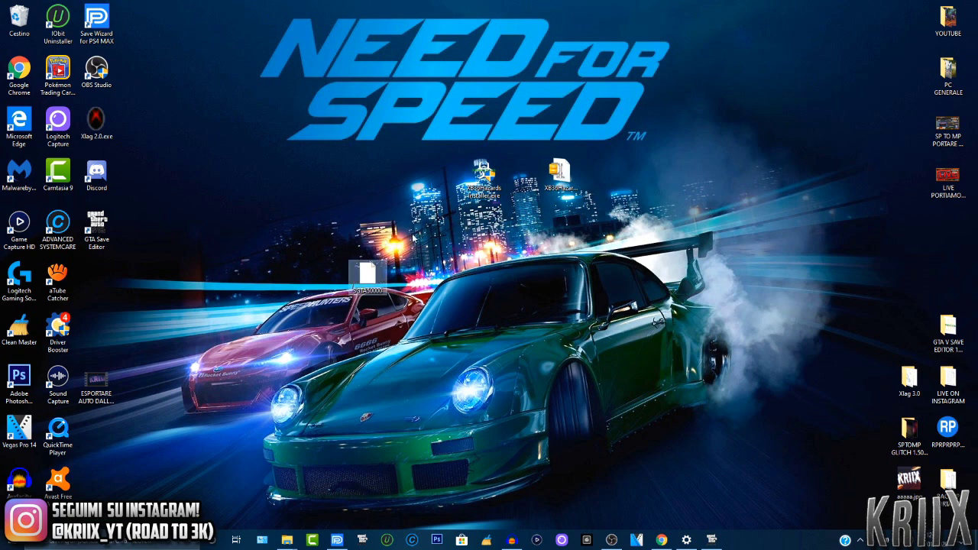
pyautogui.moveTo(354, 284); pyautogui.dragTo(347, 260)
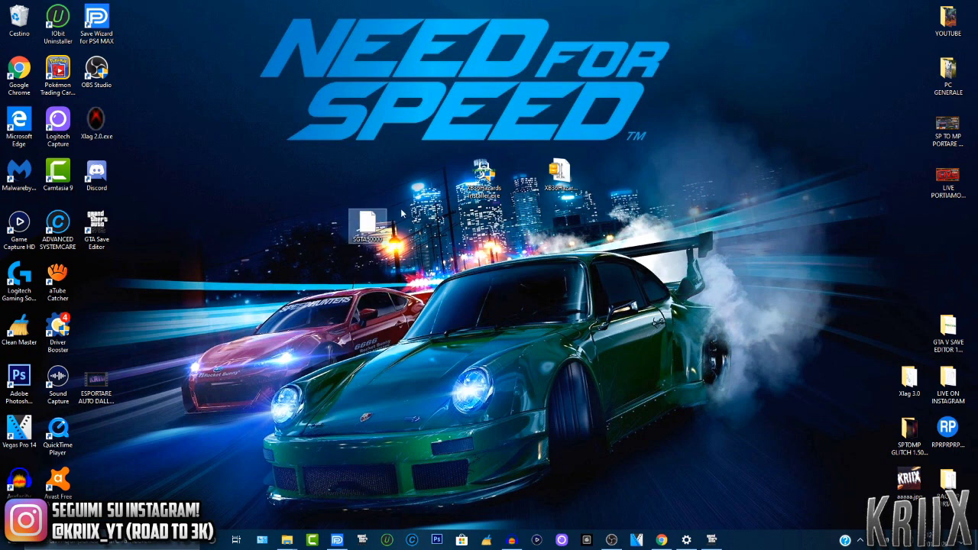
pyautogui.moveTo(336, 297); pyautogui.dragTo(345, 264)
pyautogui.moveTo(359, 230); pyautogui.dragTo(126, 281)
pyautogui.click(376, 461)
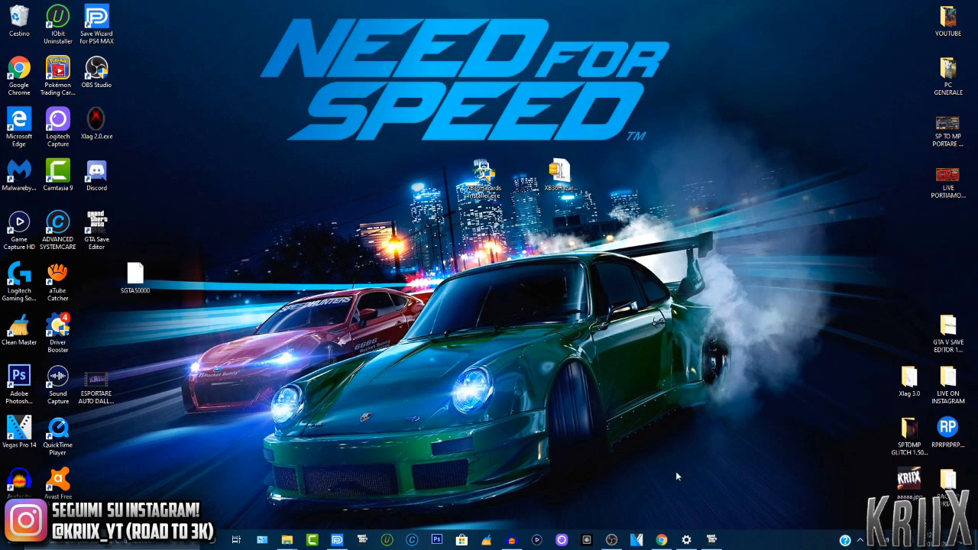
# Switch to Save Wizard for PS4 MAX and select the named profile's Current Game Progress save under Grand Theft Auto V (CUSA00411).
pyautogui.click(712, 539)
pyautogui.click(716, 183)
pyautogui.click(336, 539)
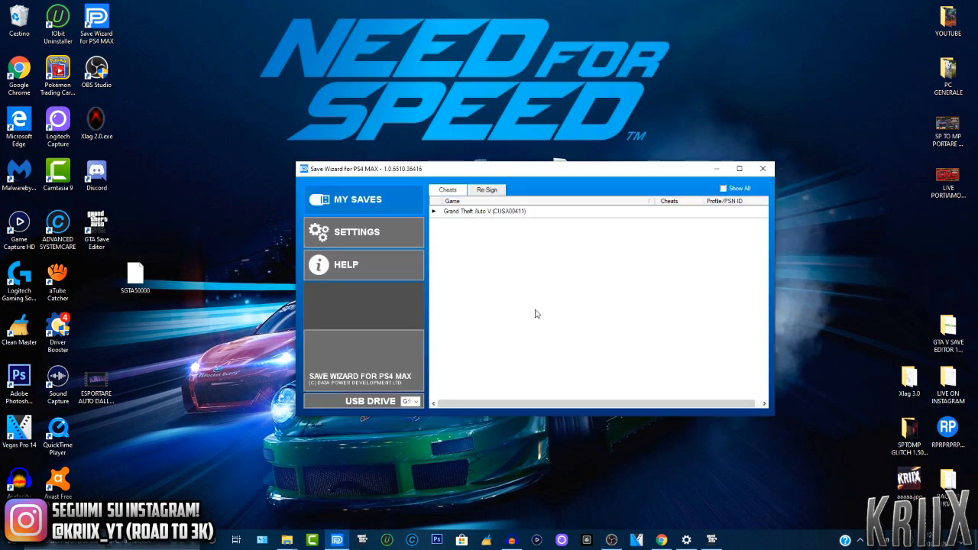
pyautogui.click(435, 215)
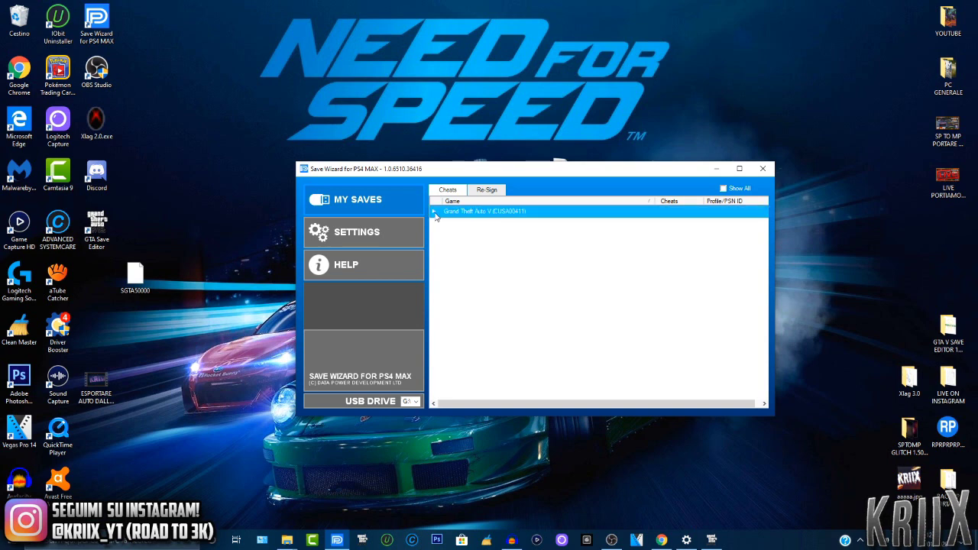
pyautogui.click(435, 212)
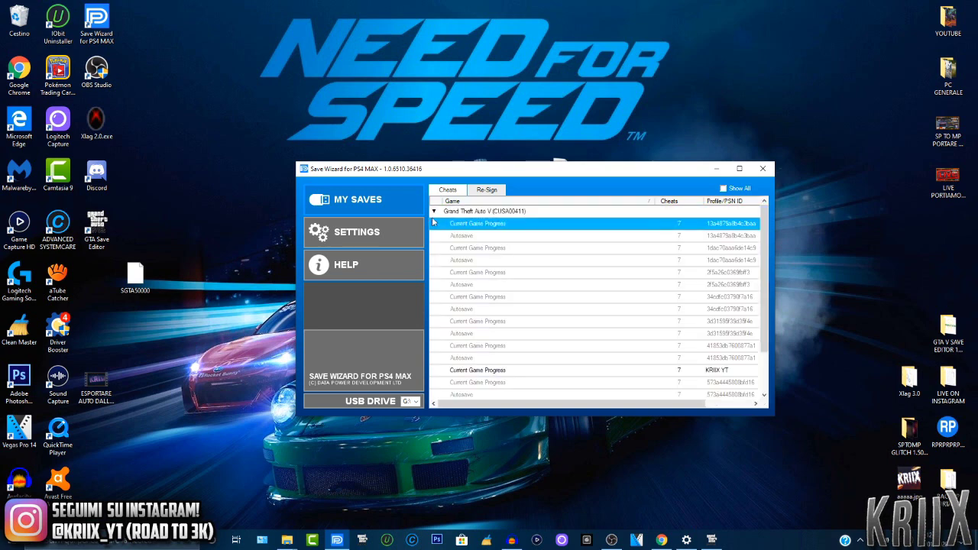
pyautogui.click(629, 374)
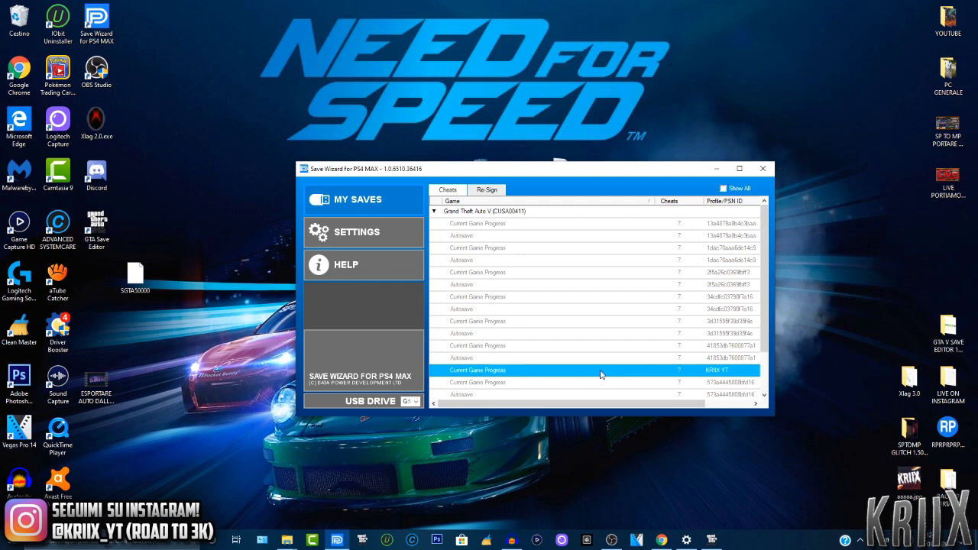
# Open the selected Current Game Progress save in Advanced Mode.
pyautogui.rightClick(493, 375)
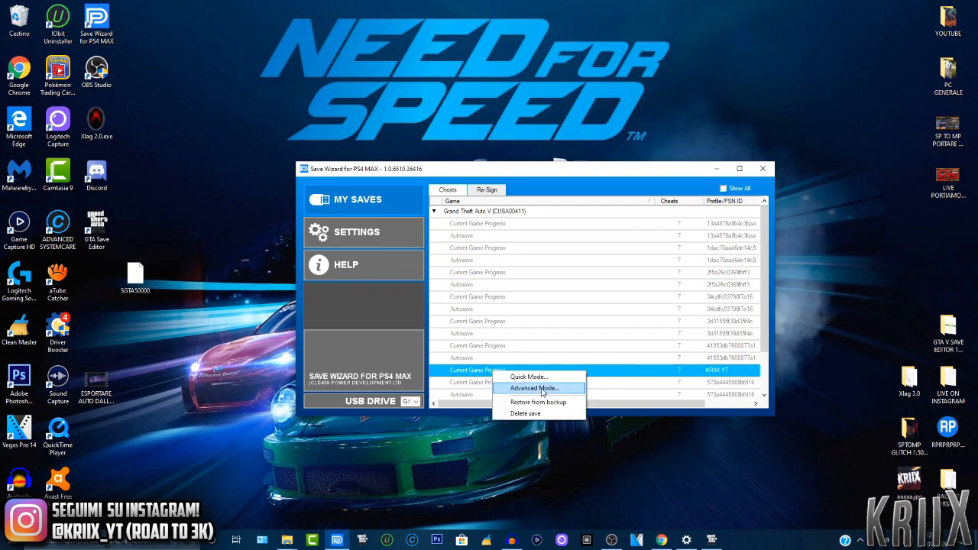
pyautogui.rightClick(598, 370)
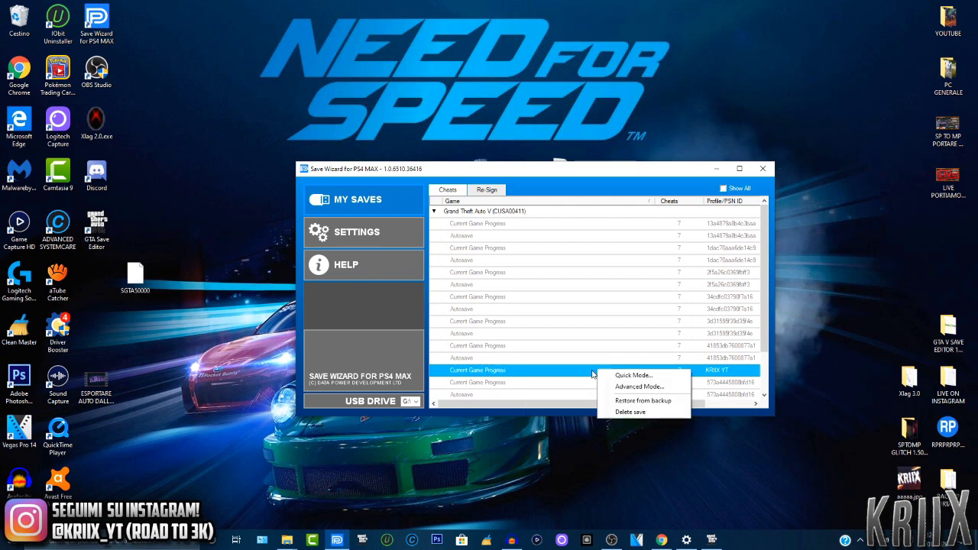
pyautogui.click(640, 387)
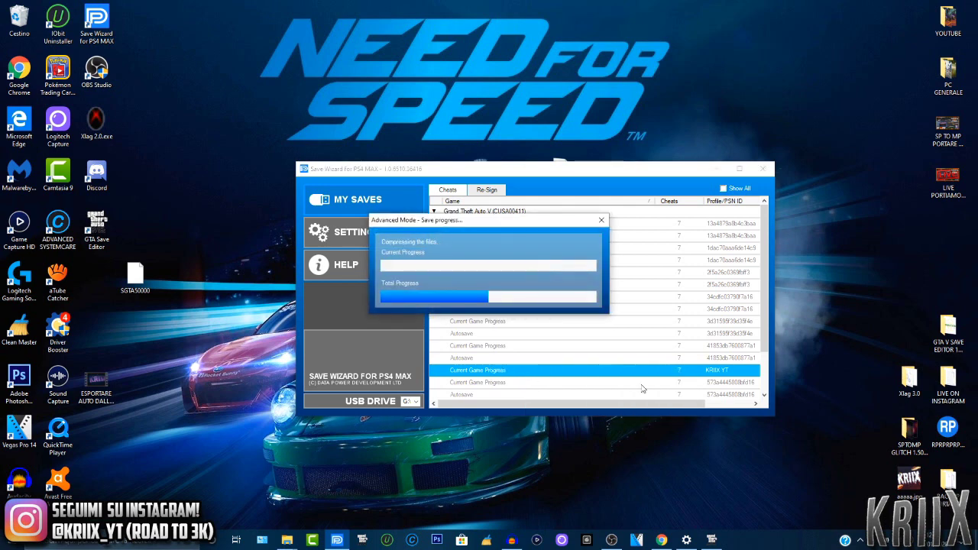
pyautogui.moveTo(499, 223); pyautogui.dragTo(549, 259)
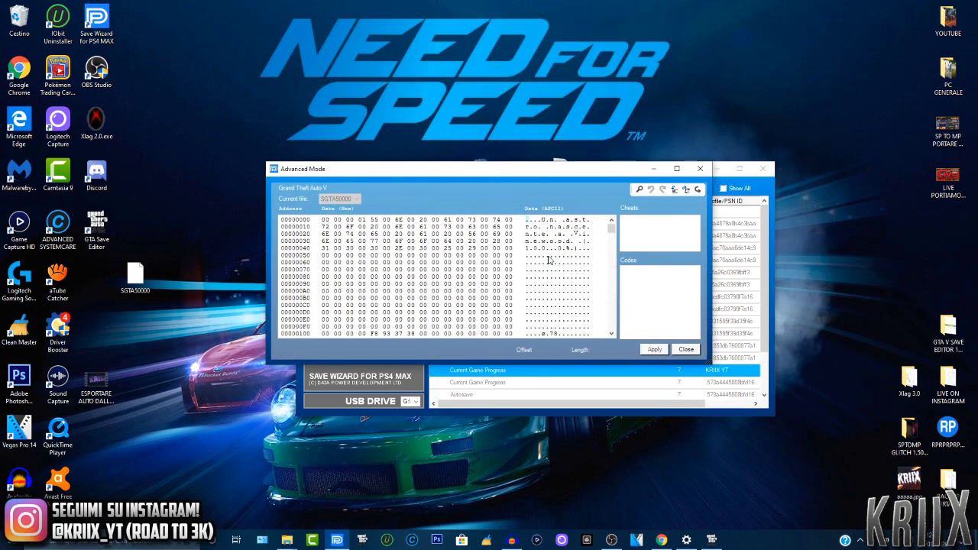
pyautogui.moveTo(489, 176); pyautogui.dragTo(518, 193)
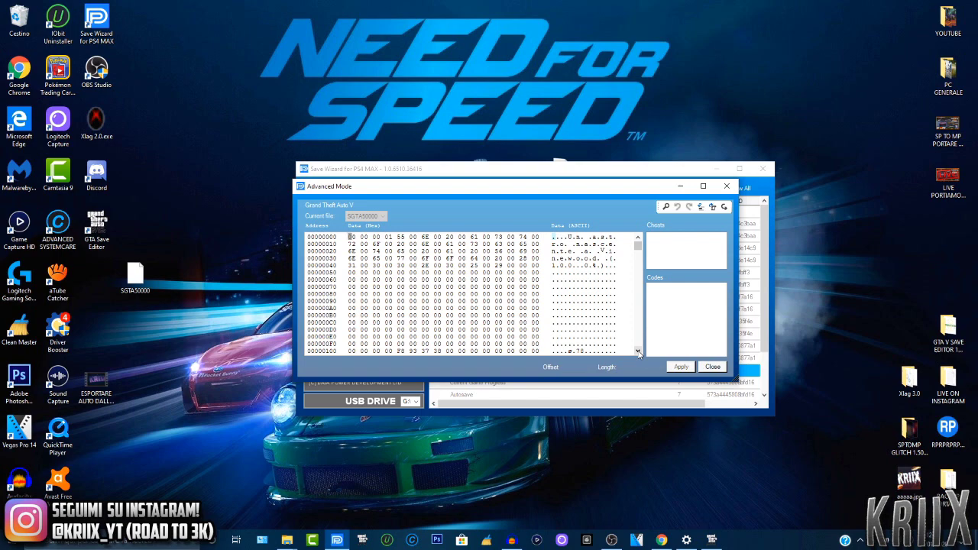
pyautogui.moveTo(545, 192); pyautogui.dragTo(548, 199)
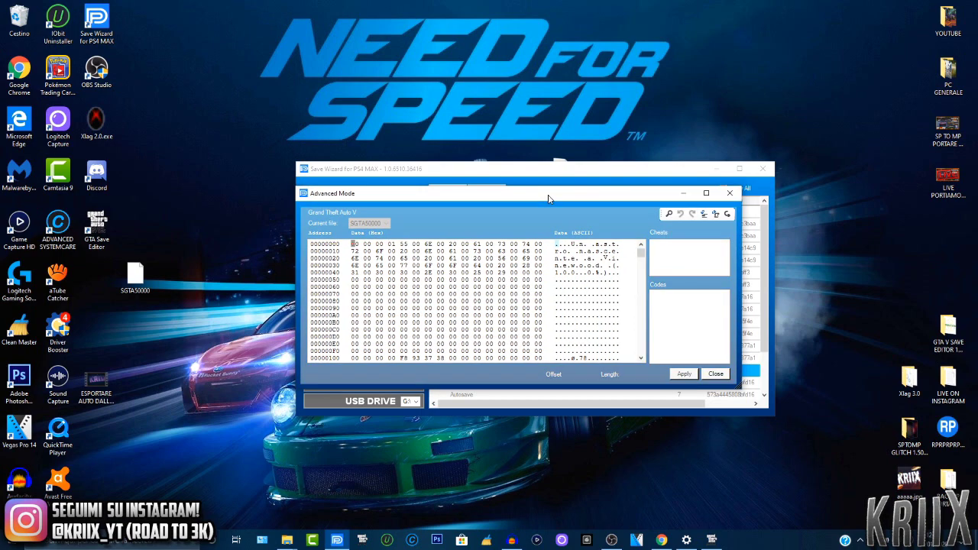
# Import the edited SGTA50000 file from the Desktop into the save in Advanced Mode.
pyautogui.click(727, 215)
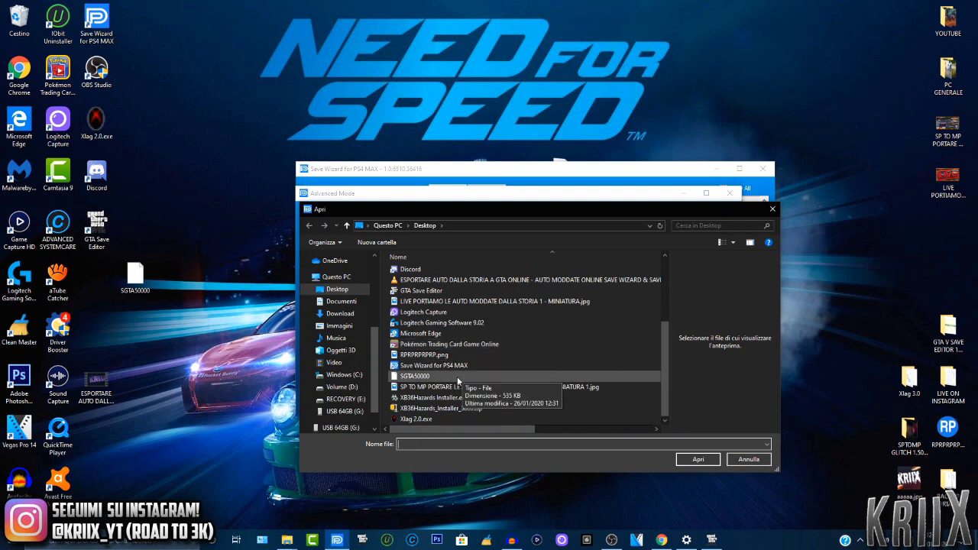
pyautogui.click(447, 377)
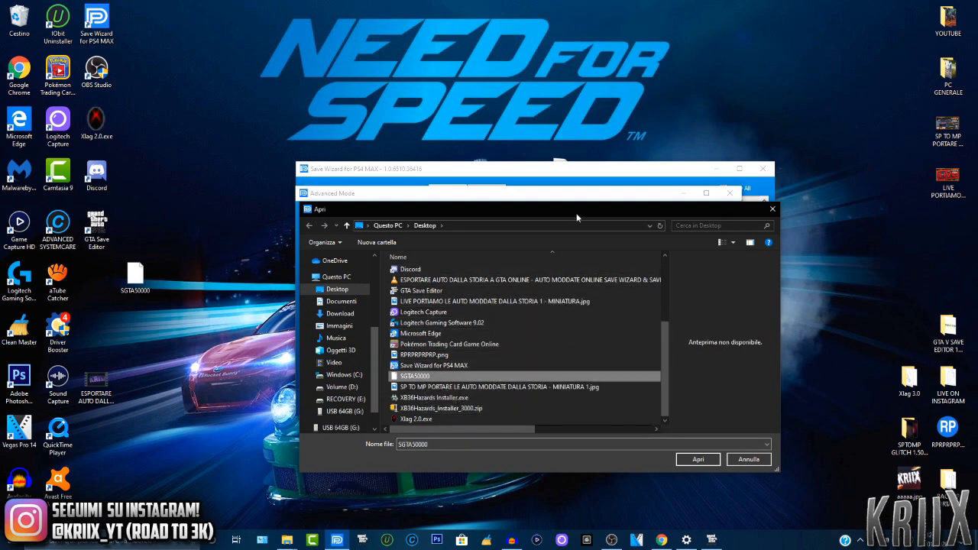
pyautogui.moveTo(576, 213); pyautogui.dragTo(570, 234)
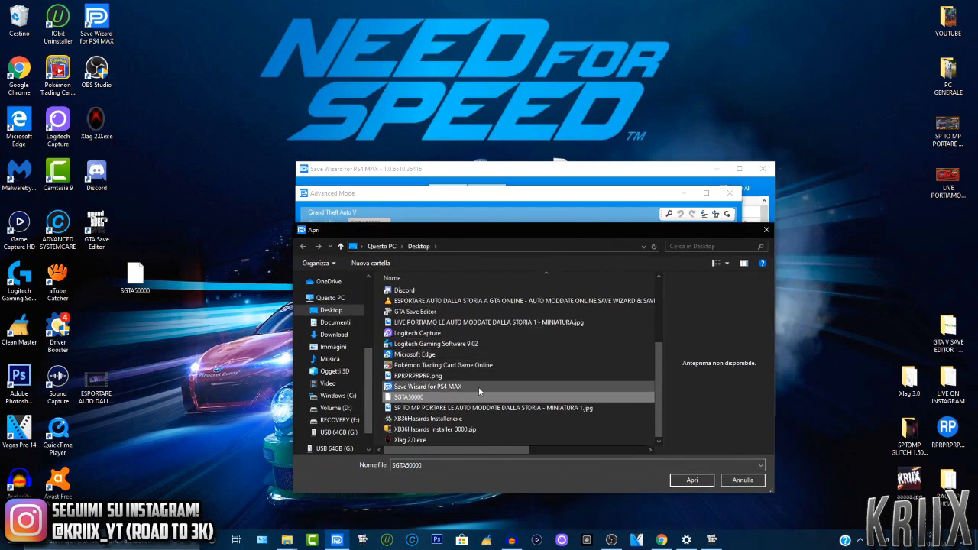
pyautogui.moveTo(655, 369)
pyautogui.mouseDown()
pyautogui.moveTo(654, 305)
pyautogui.moveTo(656, 374)
pyautogui.mouseUp()
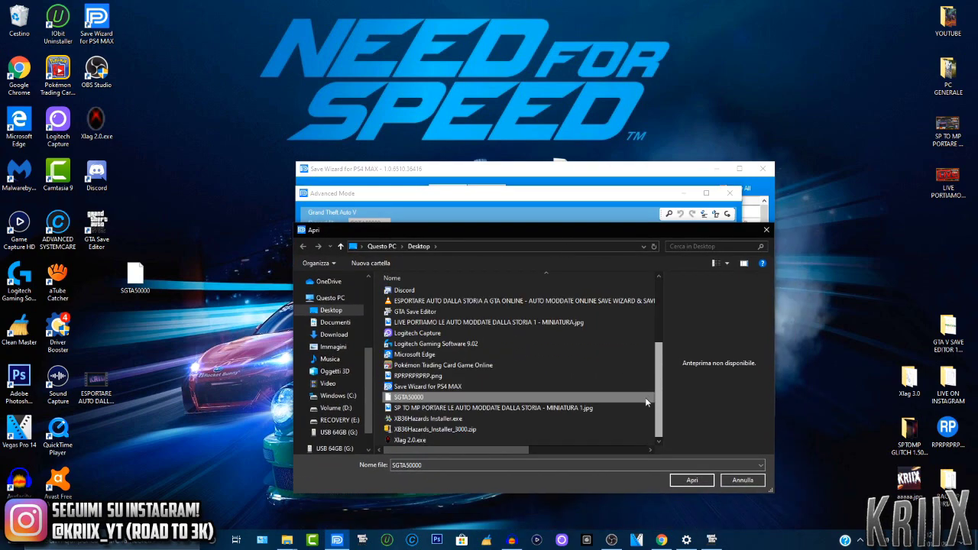
pyautogui.doubleClick(484, 396)
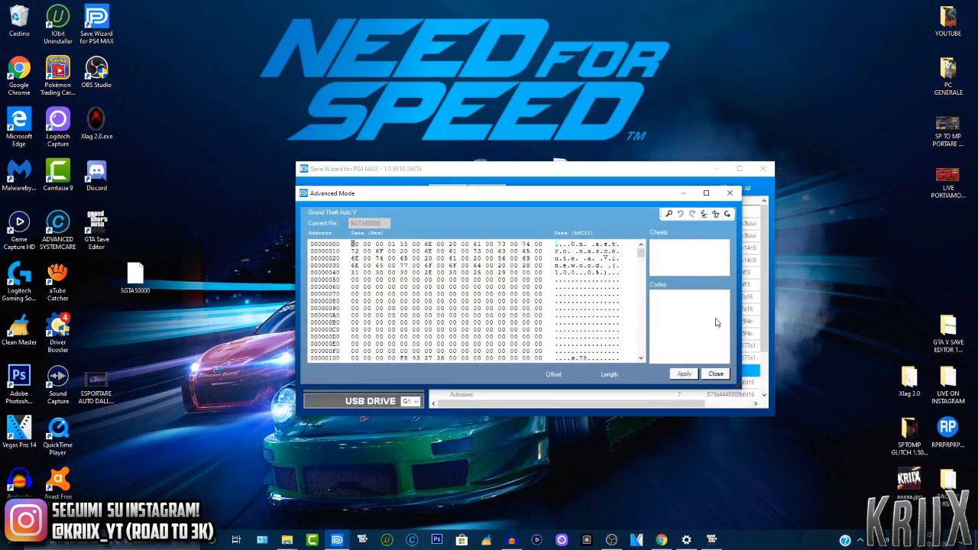
# Load SGTA50000 from the Desktop into the open save once more, aligning the file's desktop icon under GTA Save Editor along the way.
pyautogui.click(728, 215)
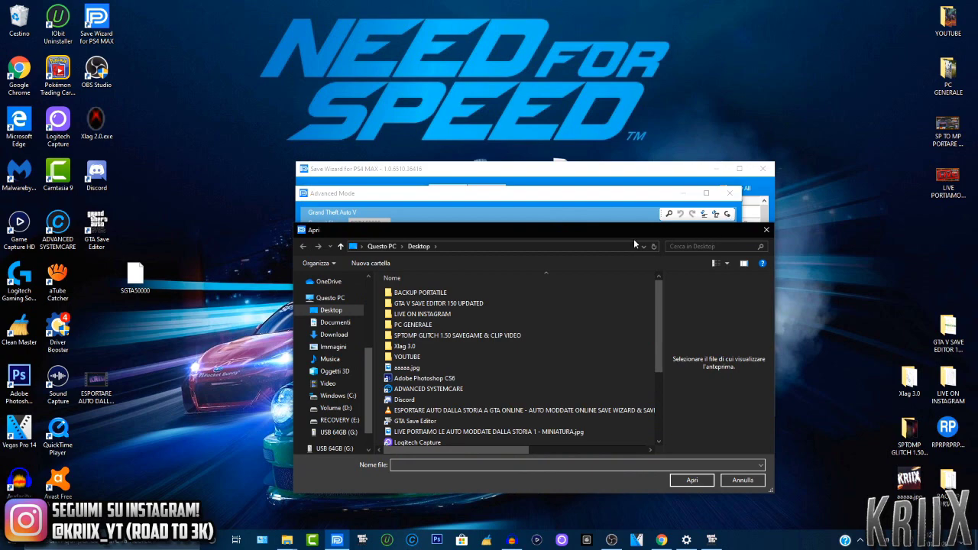
pyautogui.scroll(-3, 458, 340)
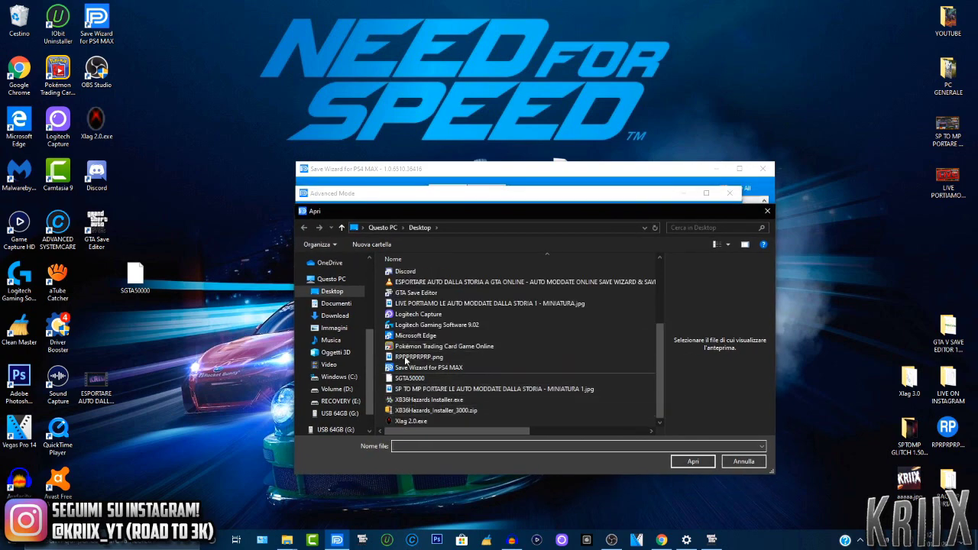
pyautogui.scroll(3, 474, 374)
pyautogui.scroll(-3, 480, 382)
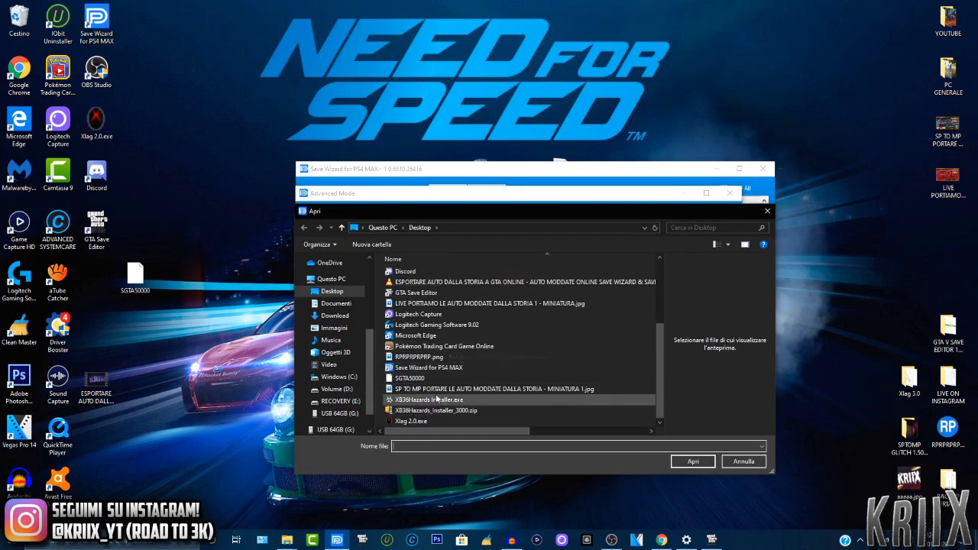
pyautogui.moveTo(134, 276); pyautogui.dragTo(96, 291)
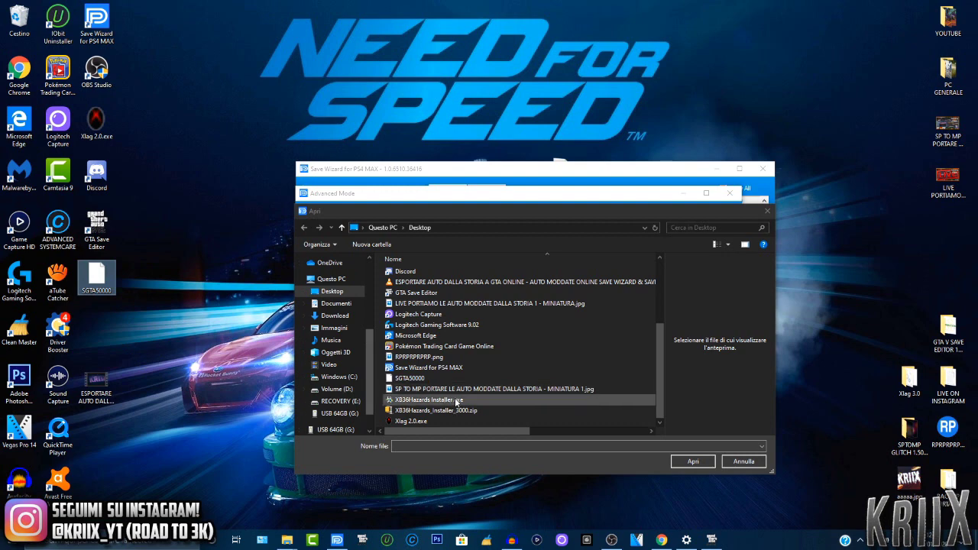
pyautogui.click(418, 378)
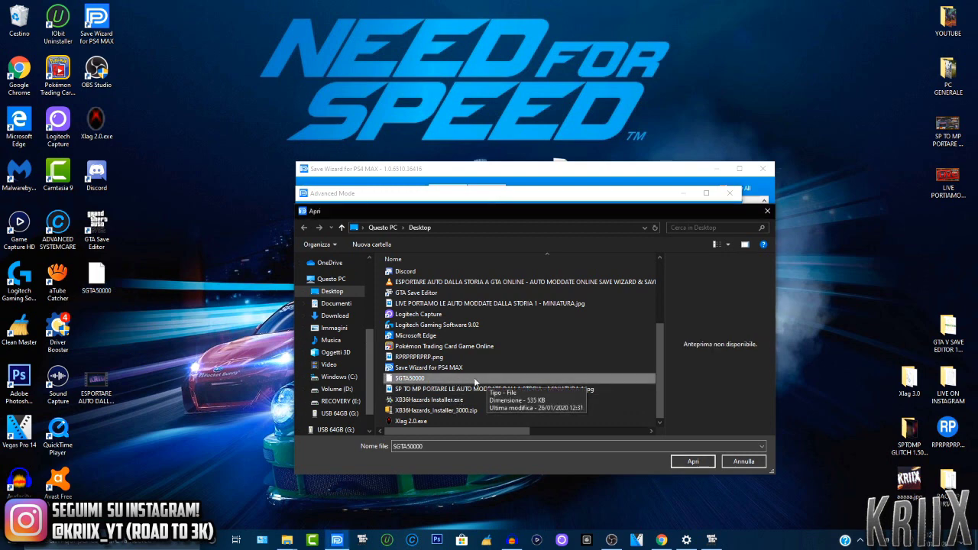
pyautogui.doubleClick(444, 378)
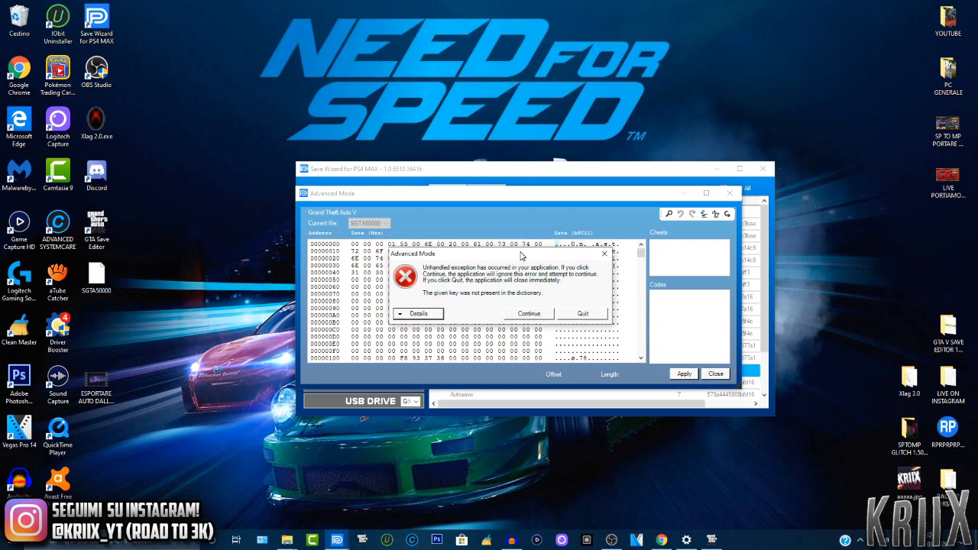
pyautogui.moveTo(508, 234); pyautogui.dragTo(545, 252)
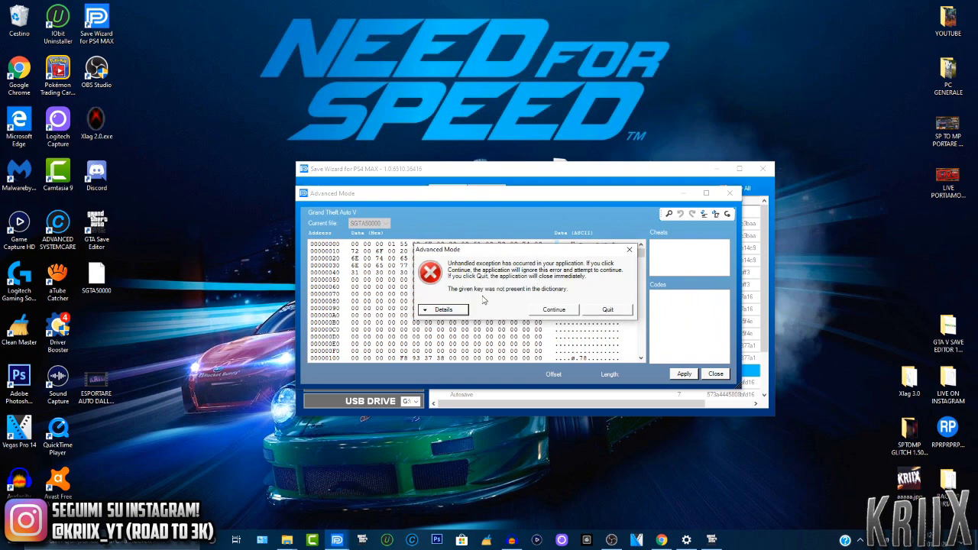
pyautogui.click(630, 251)
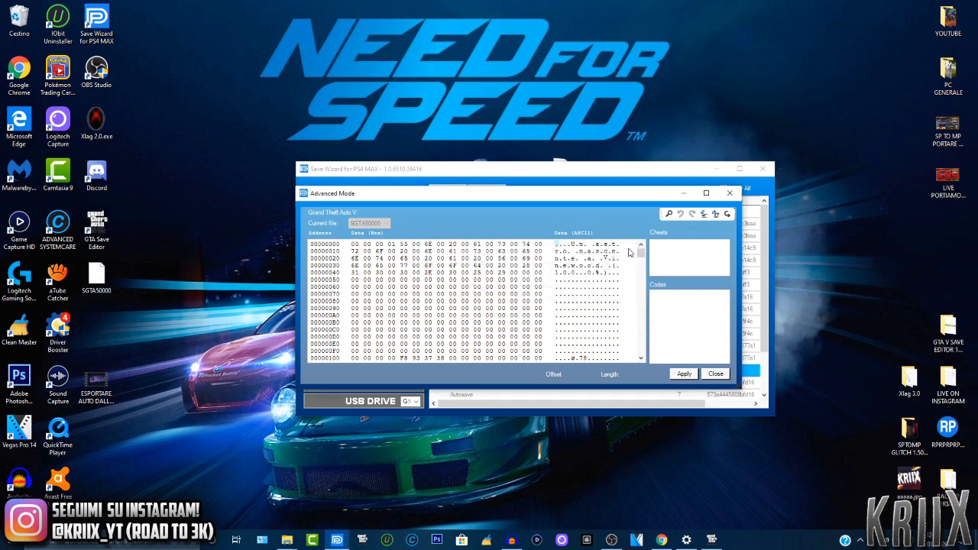
# Apply the modifications to the Grand Theft Auto V save, agreeing to proceed, and close Save Wizard.
pyautogui.moveTo(638, 258)
pyautogui.mouseDown()
pyautogui.moveTo(643, 284)
pyautogui.moveTo(642, 248)
pyautogui.mouseUp()
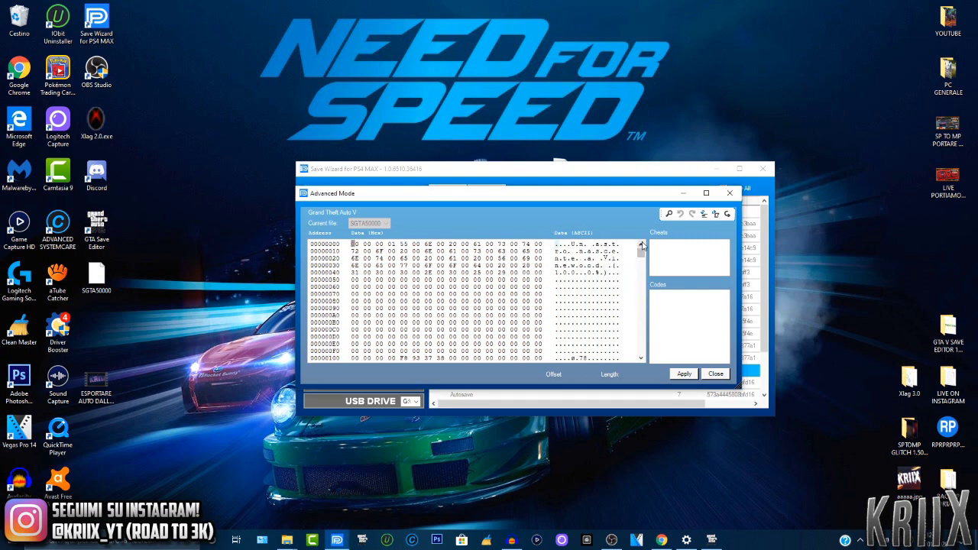
pyautogui.click(683, 374)
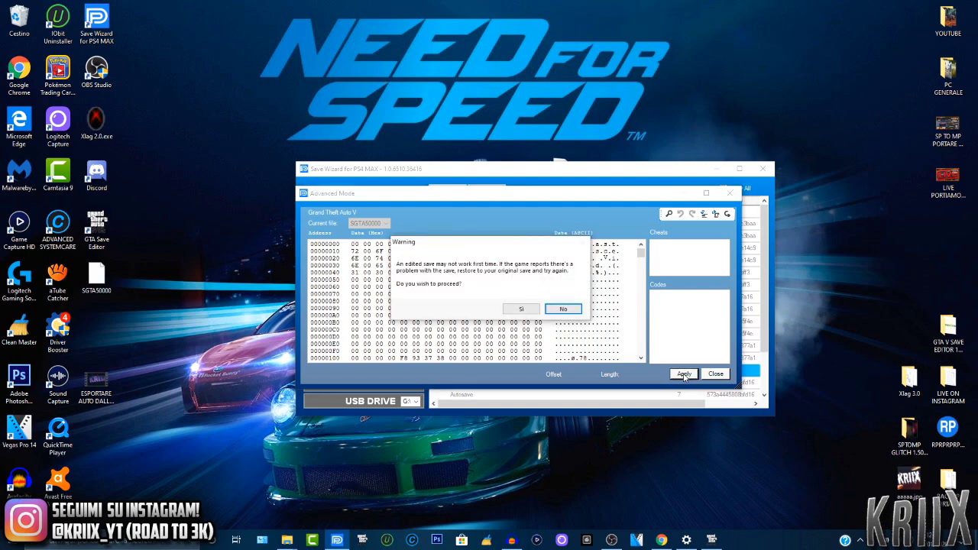
pyautogui.click(522, 308)
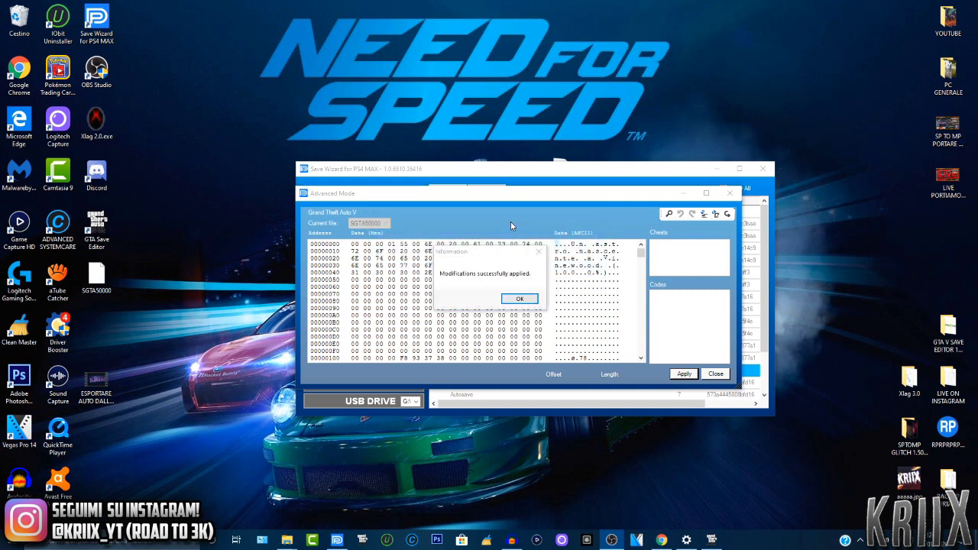
pyautogui.moveTo(508, 258); pyautogui.dragTo(537, 269)
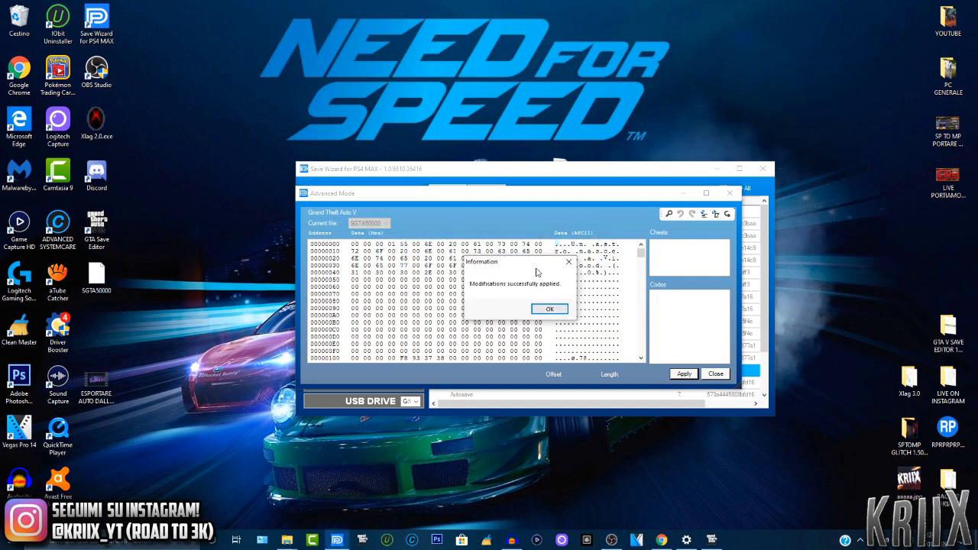
pyautogui.click(548, 311)
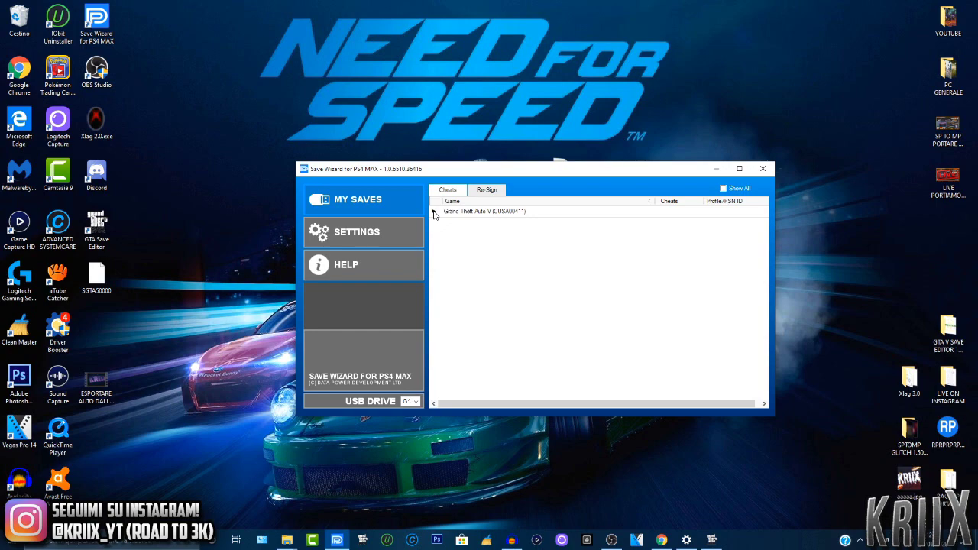
pyautogui.click(763, 168)
# Refresh the desktop and eject the USB storage device, dismissing the ESET NOD32 Antivirus activation window.
pyautogui.rightClick(572, 267)
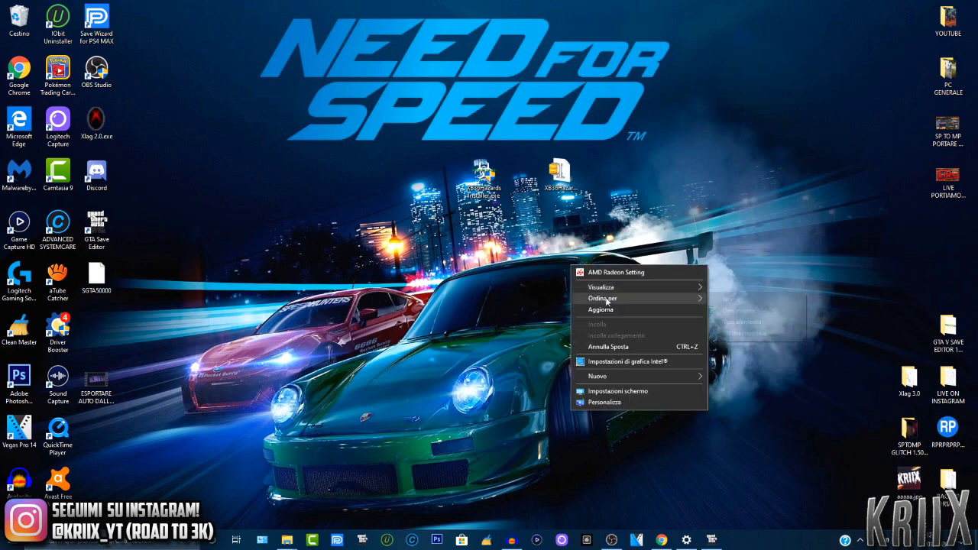
pyautogui.click(601, 310)
pyautogui.click(860, 540)
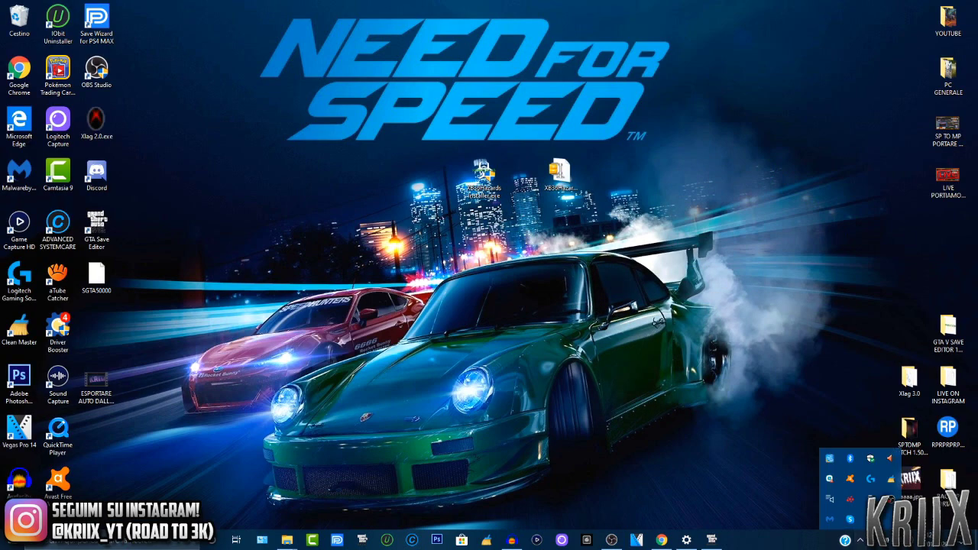
pyautogui.rightClick(871, 459)
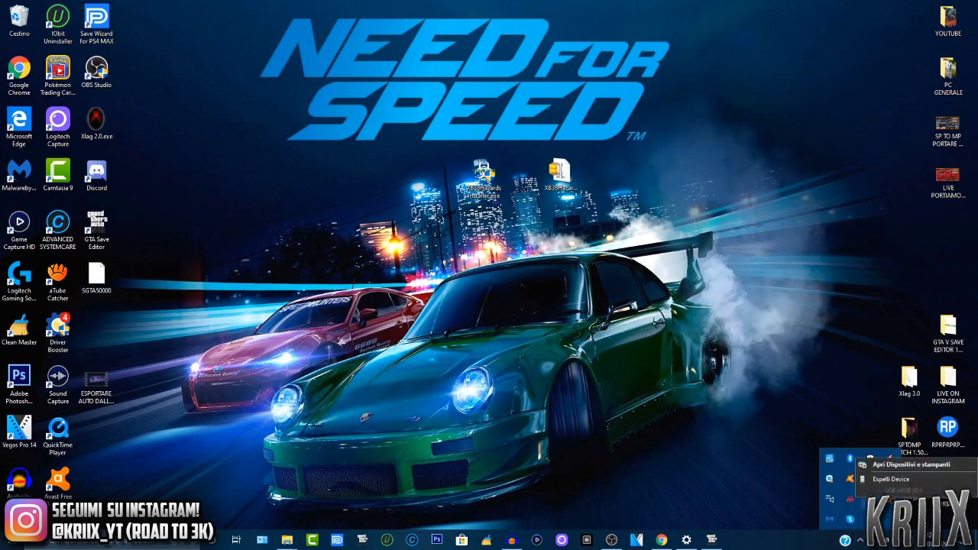
pyautogui.click(889, 480)
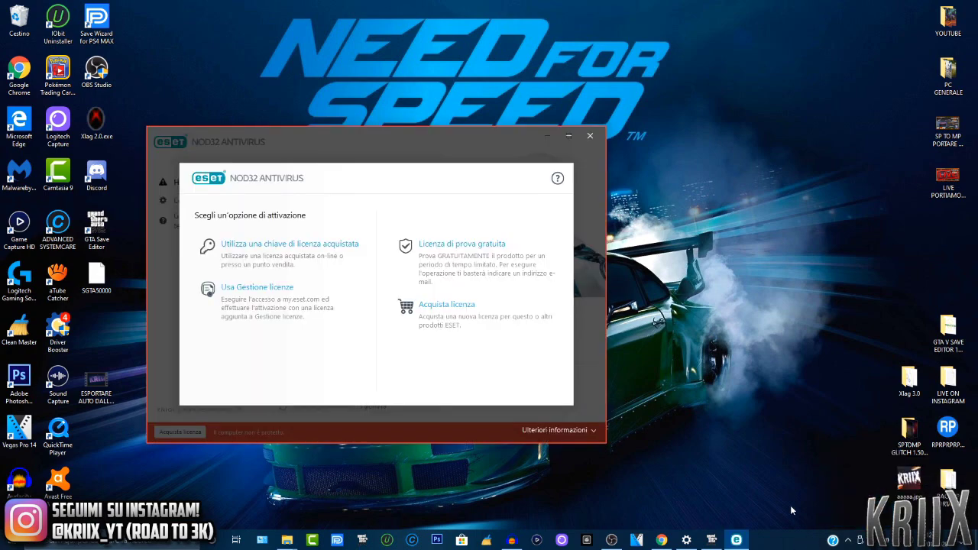
pyautogui.click(589, 135)
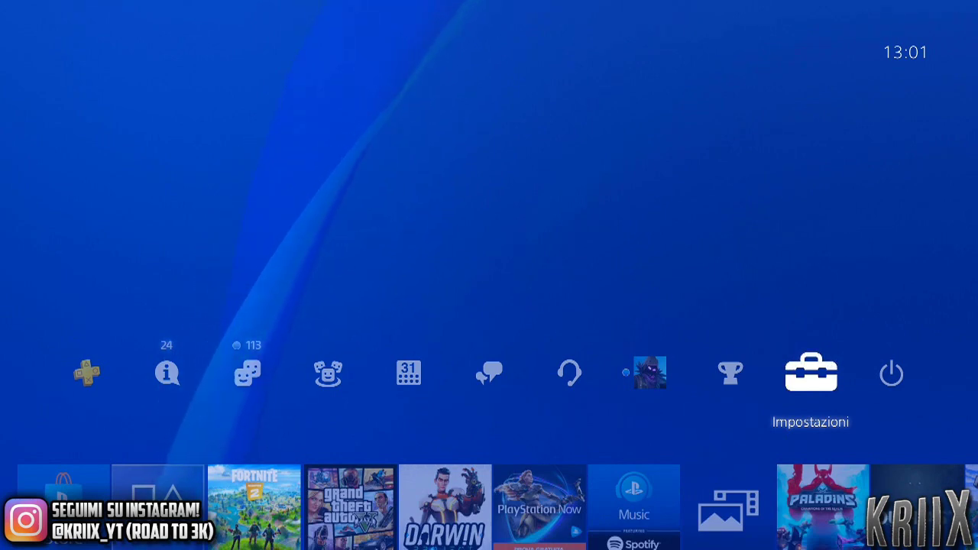
# Switch to the PS4 and open Gestione dei dati salvati dell'applicazione in its Impostazioni.
pyautogui.press('Return')
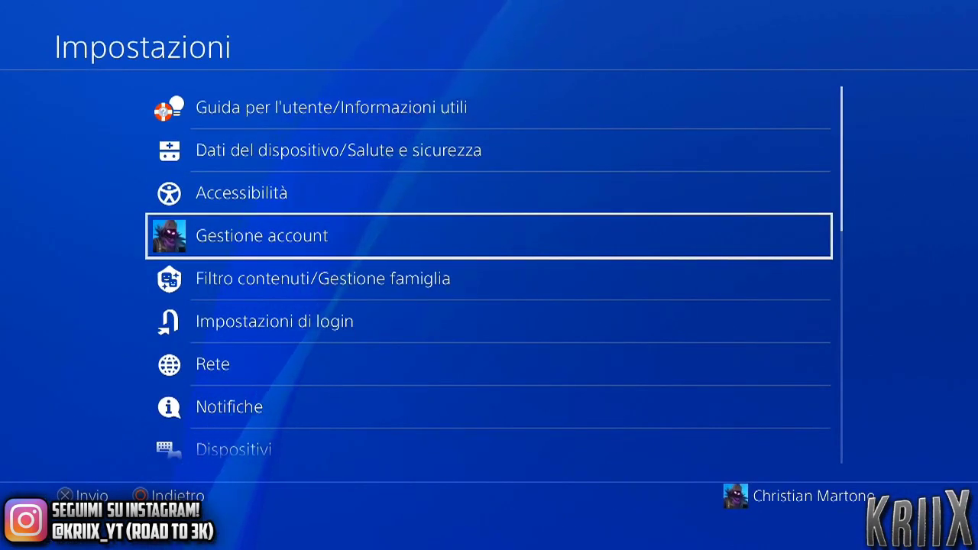
pyautogui.press('Down')
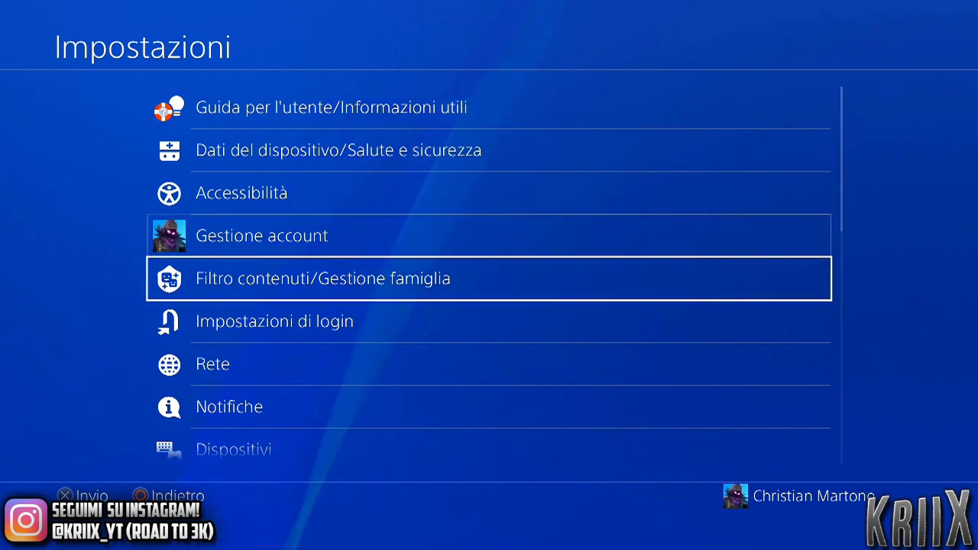
pyautogui.press('Down')
pyautogui.press('Down')
pyautogui.press('Down')
pyautogui.press('Down')
pyautogui.press('Down')
pyautogui.press('Down')
pyautogui.press('Down')
pyautogui.press('Down')
pyautogui.press('Up')
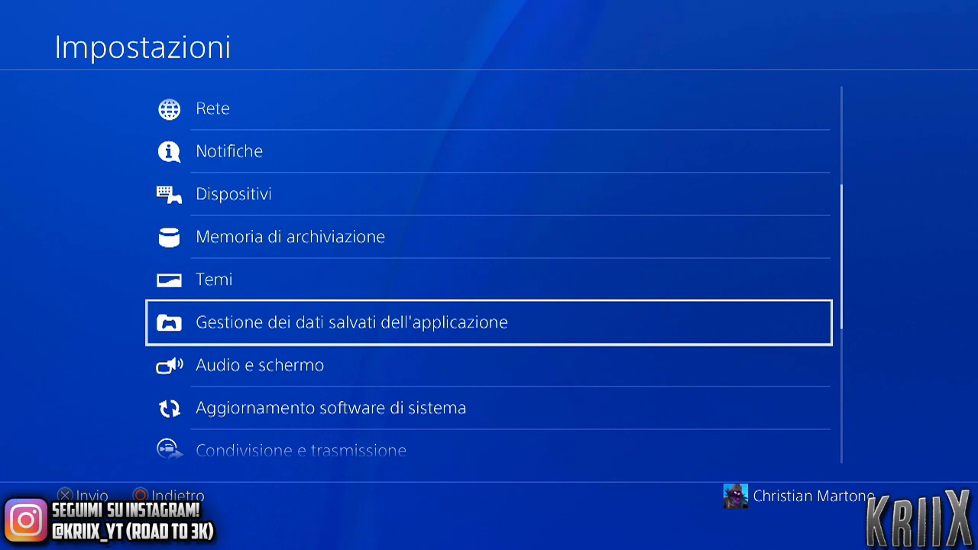
pyautogui.press('Return')
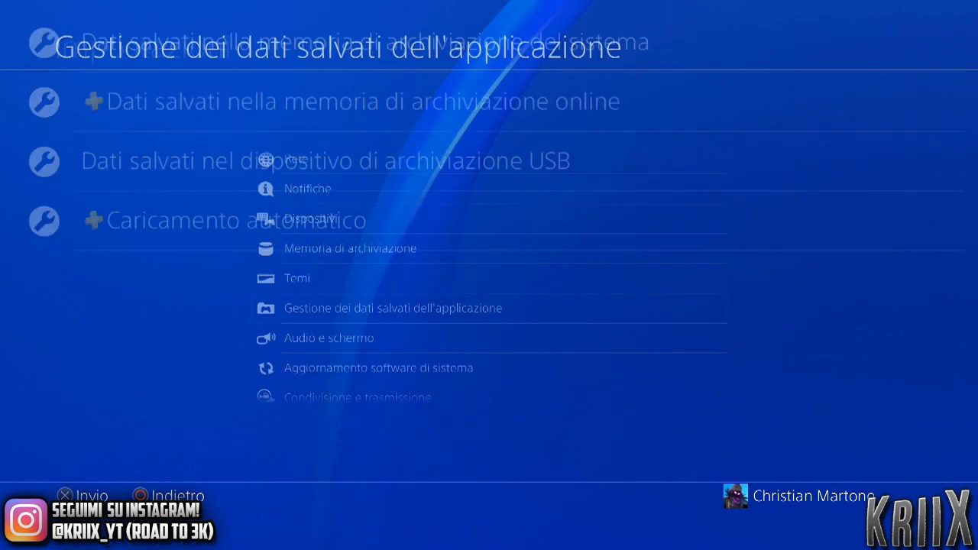
# Open the Grand Theft Auto V saves on the USB storage device for copying to system storage.
pyautogui.press('Down')
pyautogui.press('Down')
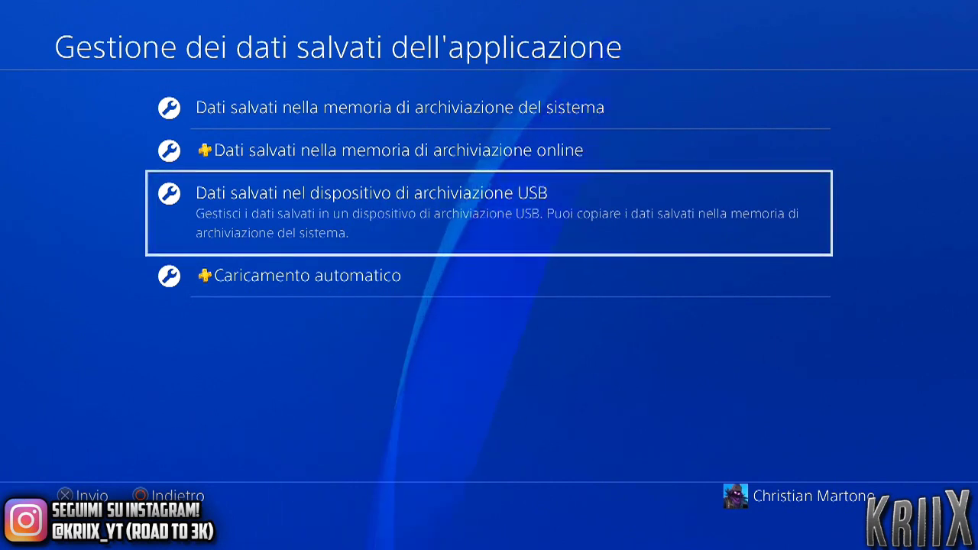
pyautogui.press('Return')
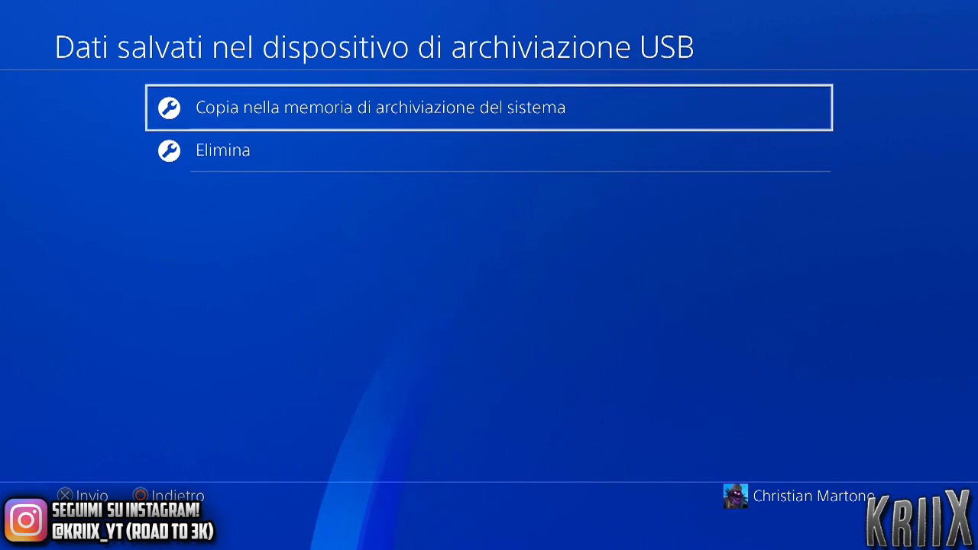
pyautogui.press('Return')
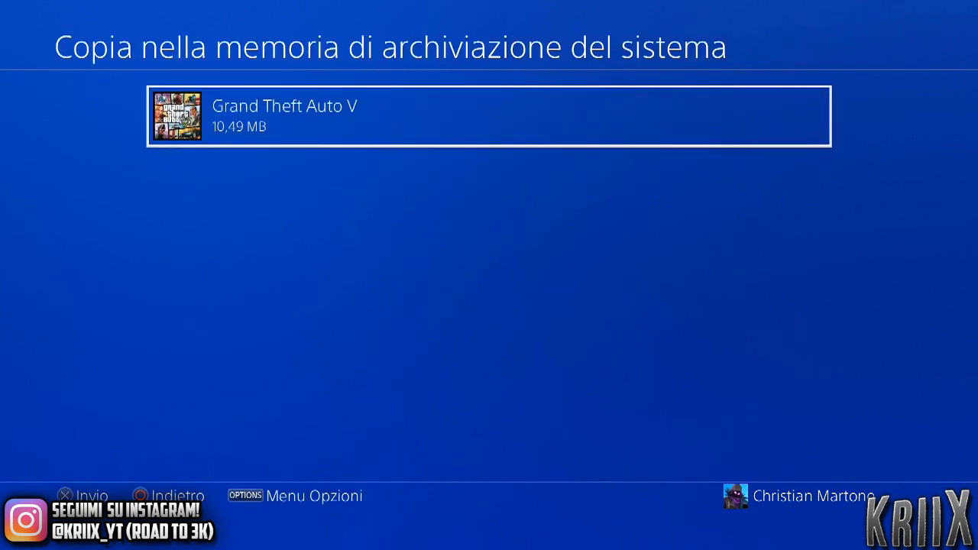
pyautogui.press('Return')
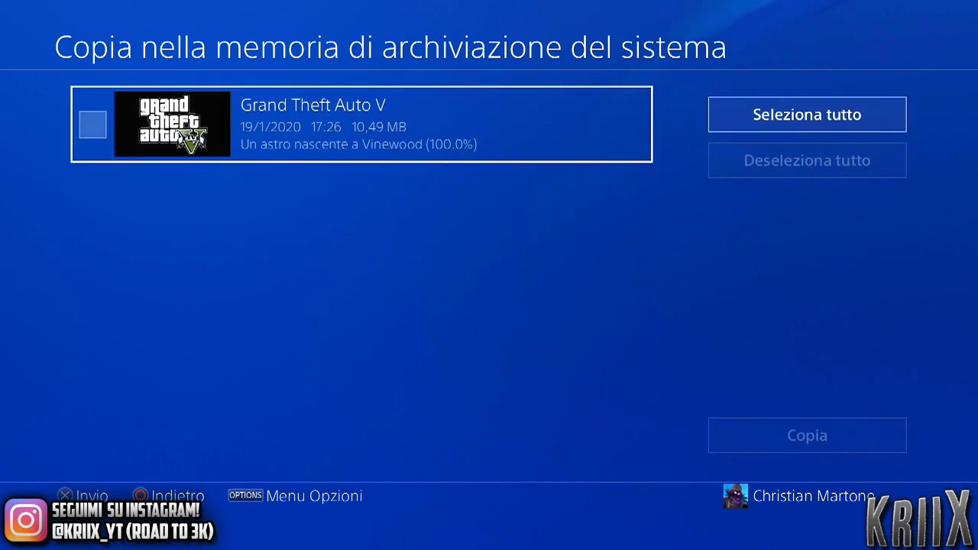
# Copy the Un astro nascente a Vinewood (100.0%) save to system storage, overwriting the existing data with Applica a tutto enabled.
pyautogui.press('Return')
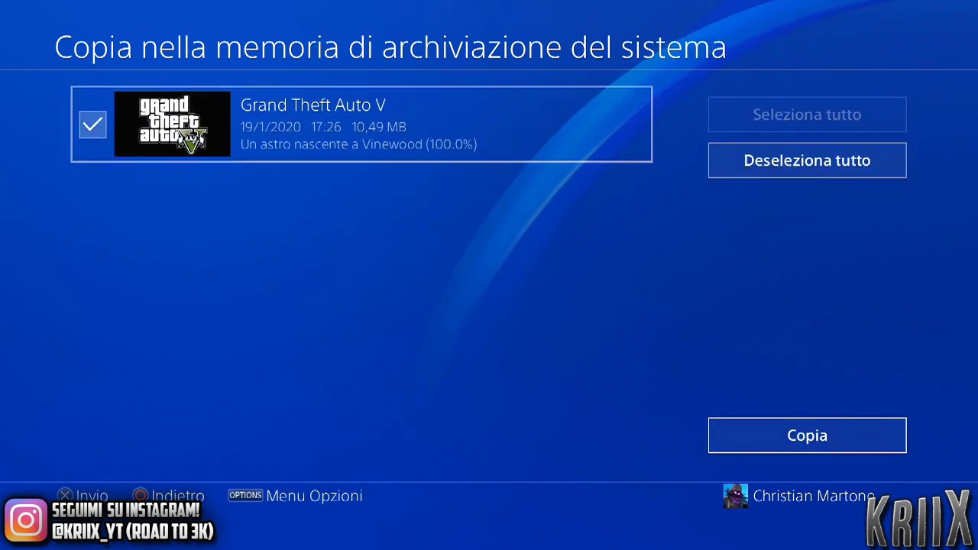
pyautogui.press('Right')
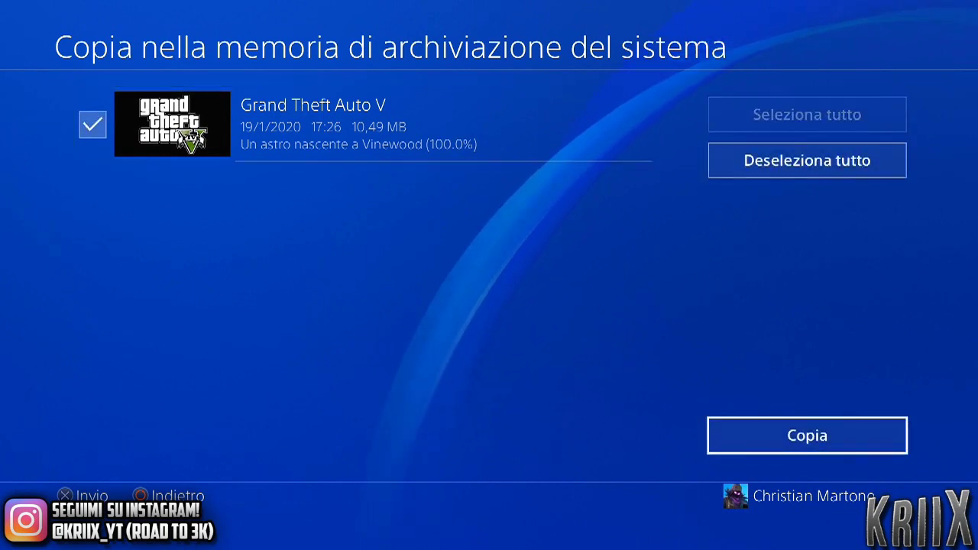
pyautogui.press('Left')
pyautogui.press('Right')
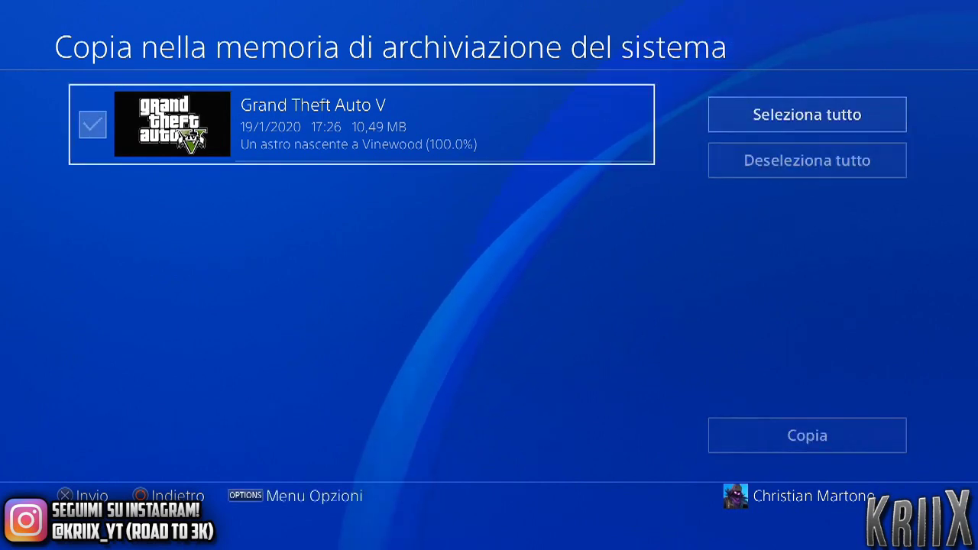
pyautogui.press('Down')
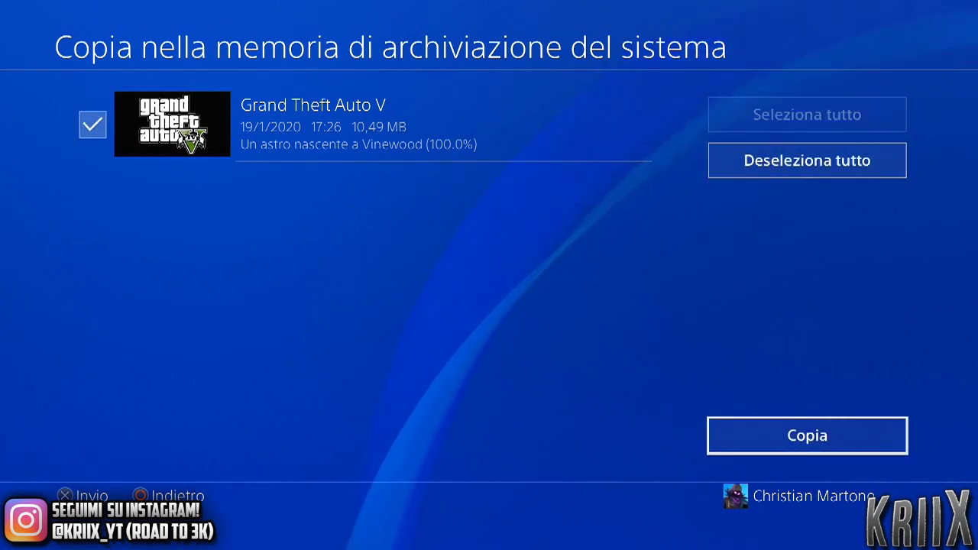
pyautogui.press('Return')
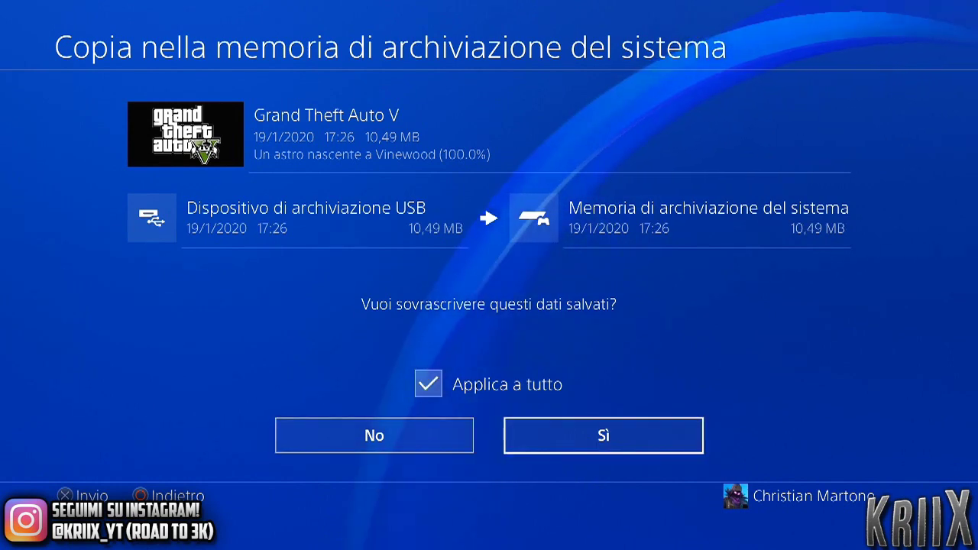
pyautogui.press('Return')
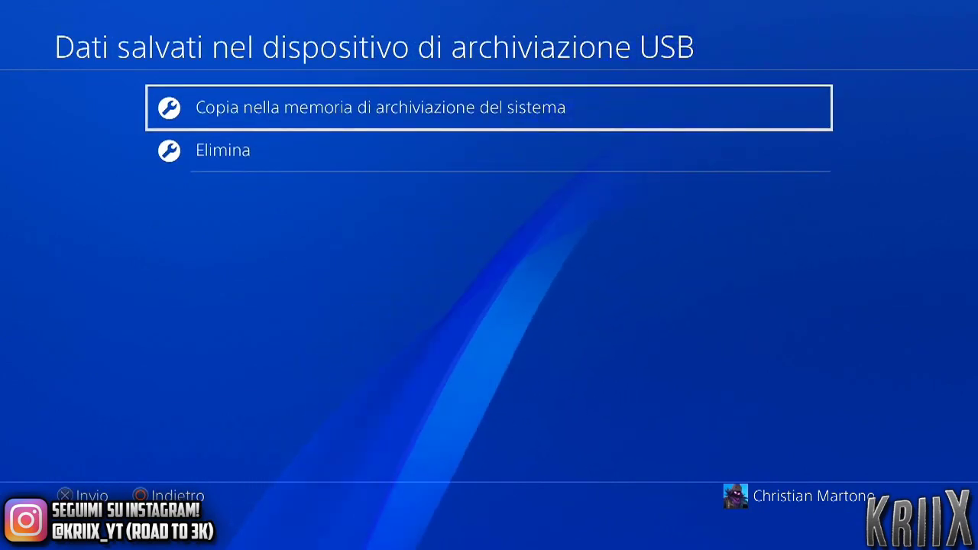
# Return to the PS4 home screen and highlight Grand Theft Auto V.
pyautogui.press('Escape')
pyautogui.press('super')
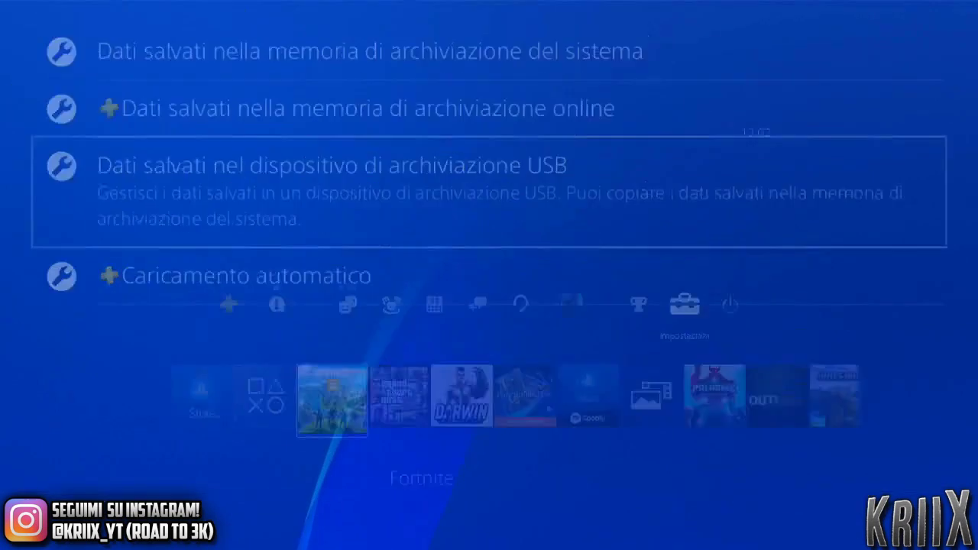
pyautogui.press('Right')
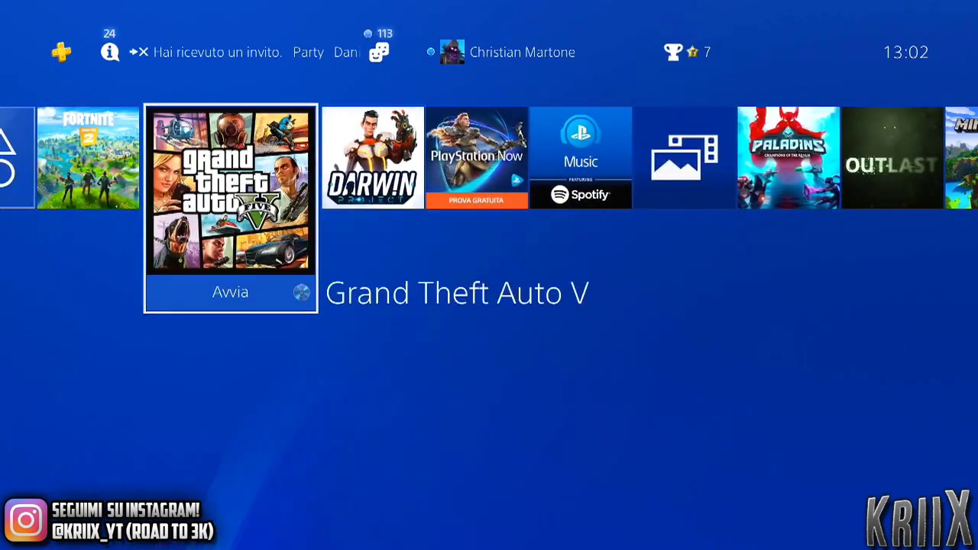